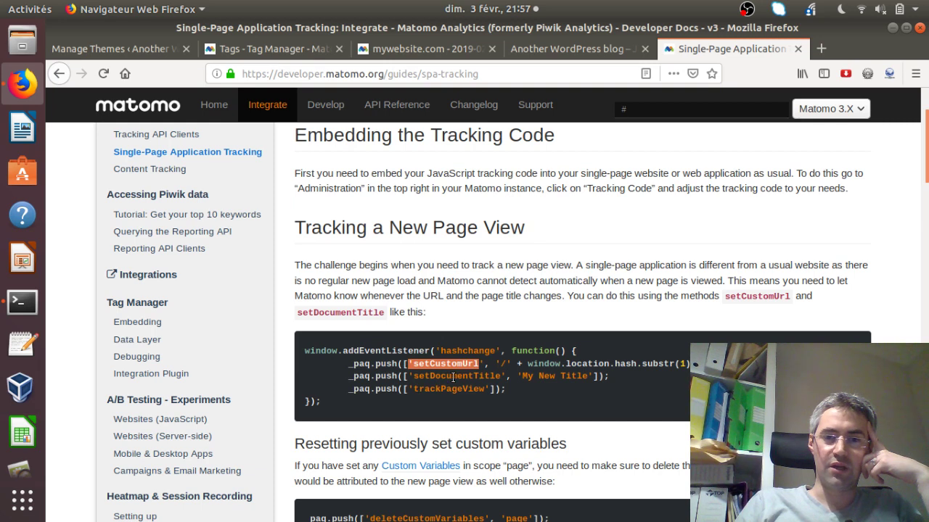
Highlight the setDocumentTitle call in the sample code, open the Custom Variables documentation separately, and return to the single-page tracking guide
{"action": "left_click_drag", "start_coordinate": [409, 376], "coordinate": [560, 377]}
{"action": "left_click", "coordinate": [417, 468]}
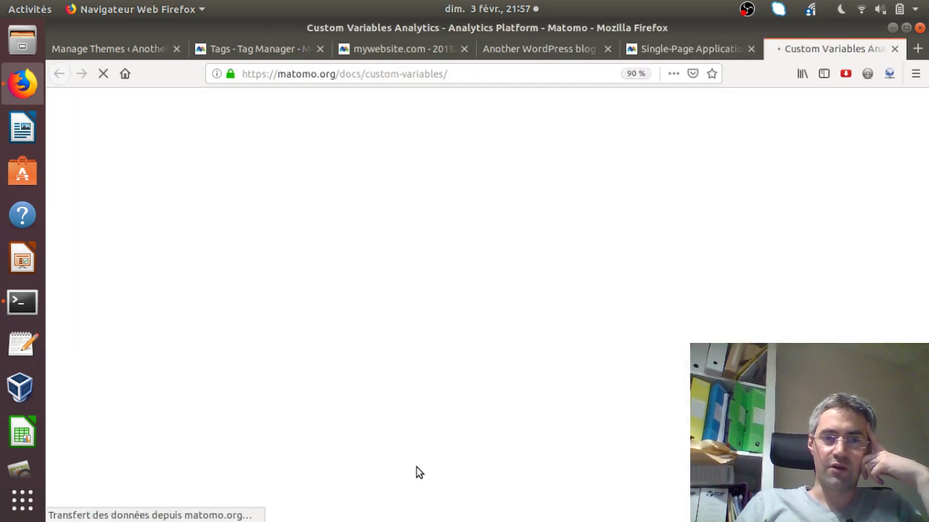
{"action": "left_click", "coordinate": [652, 52]}
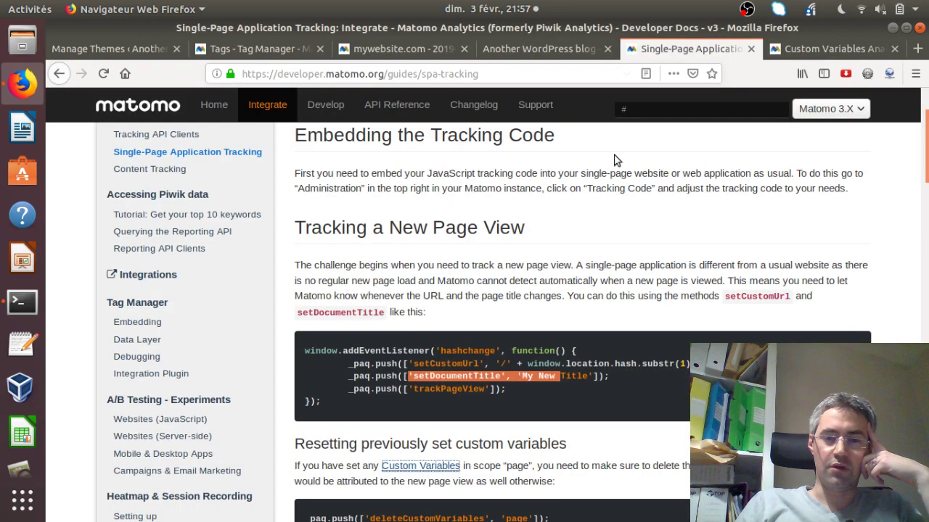
Examine the guide's sections on resetting previously set custom variables and updating the generation time, and skim the content tracking methods
{"action": "left_click", "coordinate": [551, 460]}
{"action": "scroll", "coordinate": [551, 464], "scroll_direction": "down", "scroll_amount": 4}
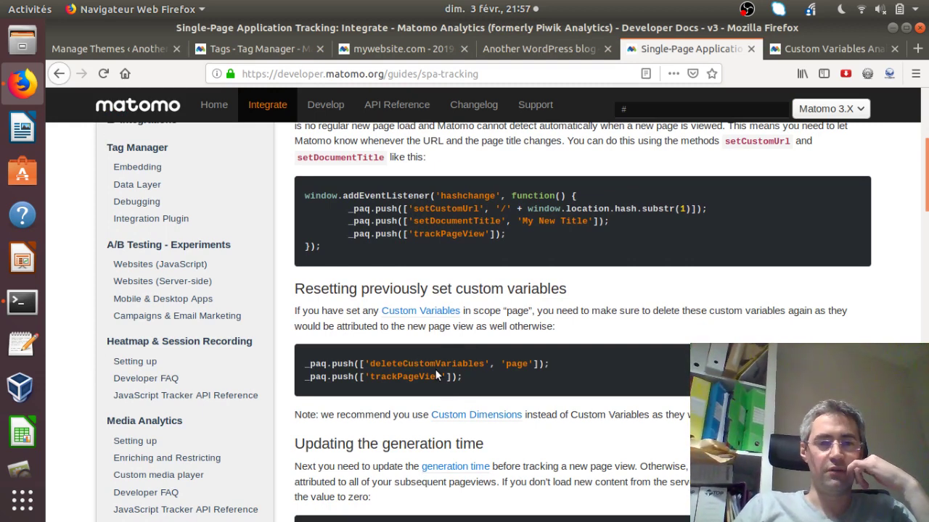
{"action": "left_click_drag", "start_coordinate": [433, 288], "coordinate": [563, 289]}
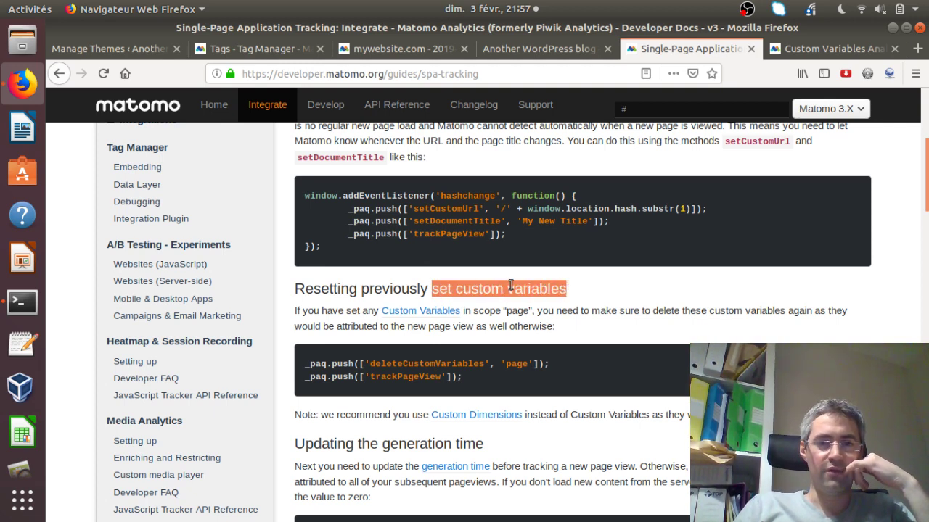
{"action": "scroll", "coordinate": [510, 285], "scroll_direction": "down", "scroll_amount": 2}
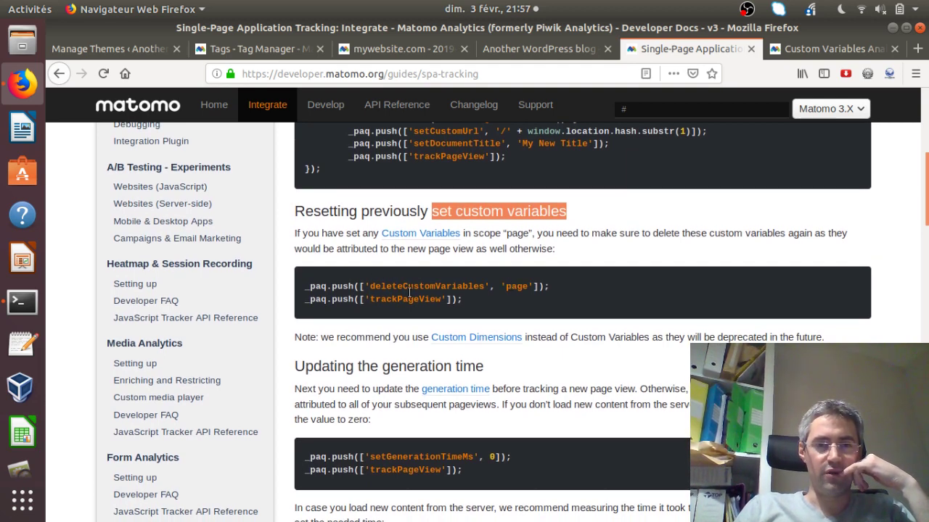
{"action": "left_click_drag", "start_coordinate": [295, 371], "coordinate": [493, 369]}
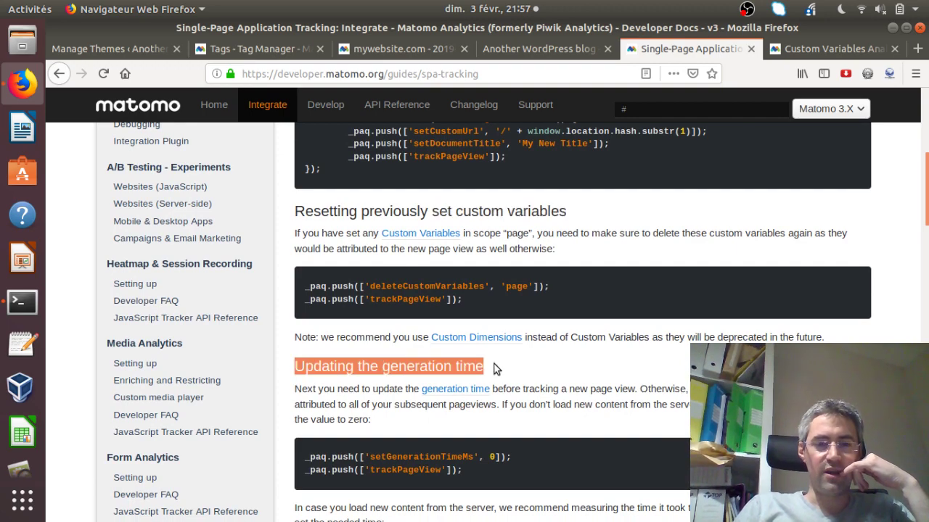
{"action": "scroll", "coordinate": [494, 368], "scroll_direction": "down", "scroll_amount": 5}
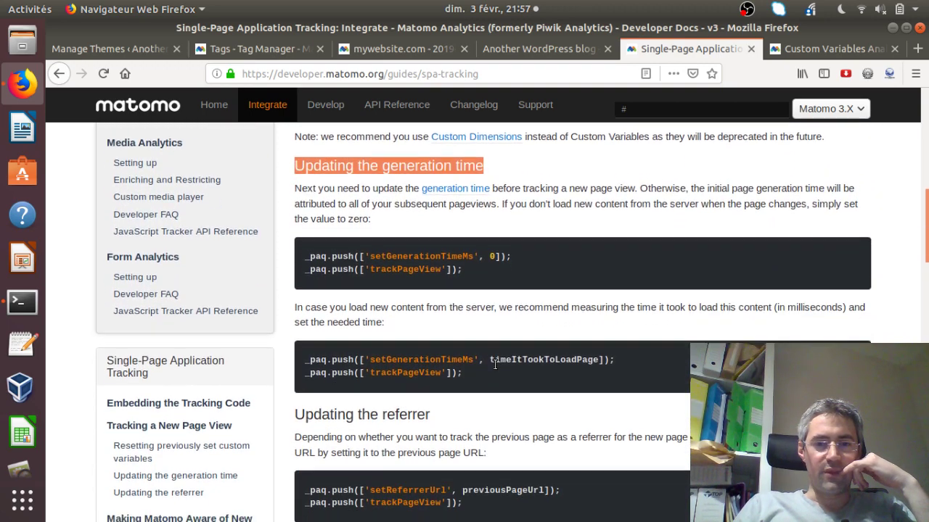
{"action": "scroll", "coordinate": [495, 365], "scroll_direction": "down", "scroll_amount": 7}
{"action": "scroll", "coordinate": [495, 364], "scroll_direction": "down", "scroll_amount": 6}
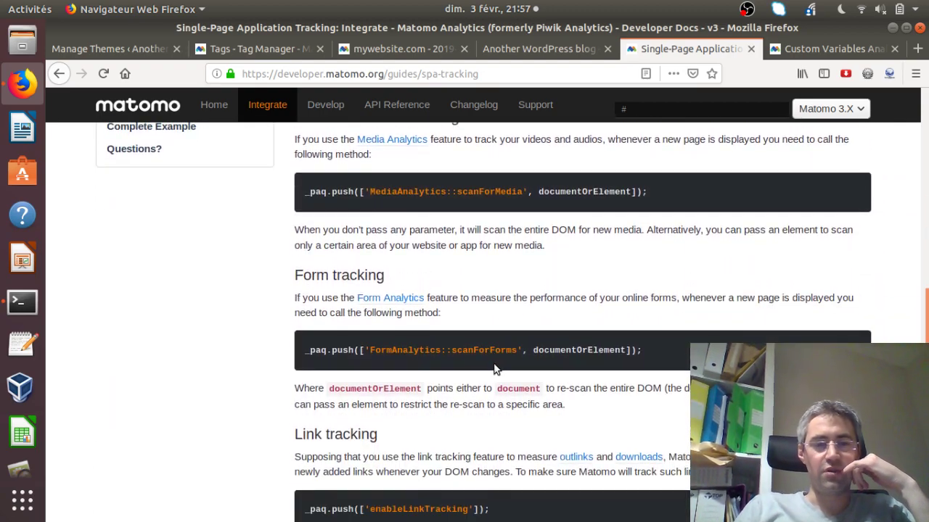
Go back to the Tracking a New Page View sample and highlight its setCustomUrl and setDocumentTitle lines and window.addEventListener
{"action": "scroll", "coordinate": [494, 369], "scroll_direction": "up", "scroll_amount": 20}
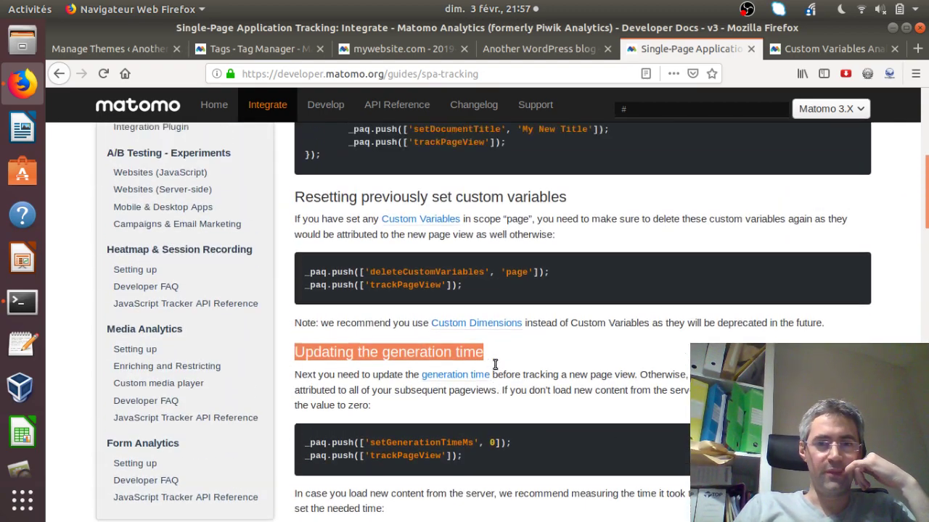
{"action": "scroll", "coordinate": [493, 369], "scroll_direction": "up", "scroll_amount": 5}
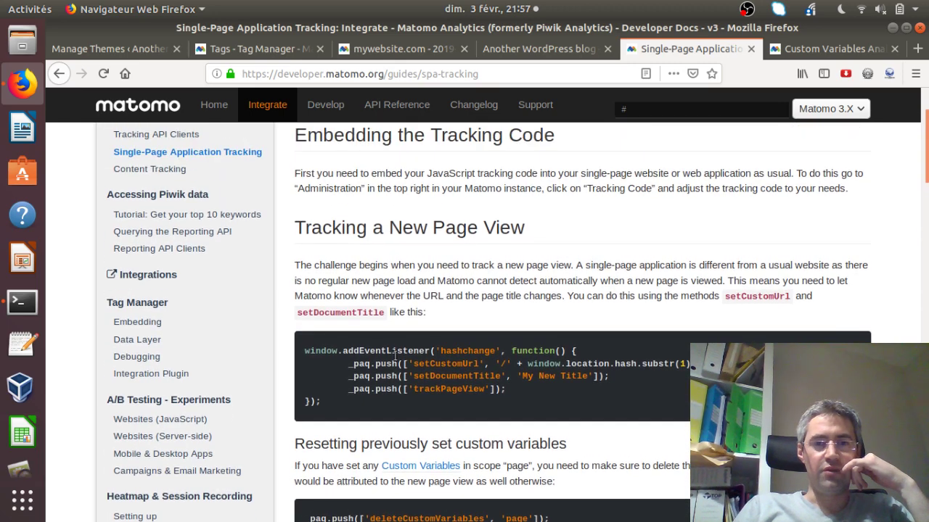
{"action": "left_click_drag", "start_coordinate": [340, 362], "coordinate": [619, 378]}
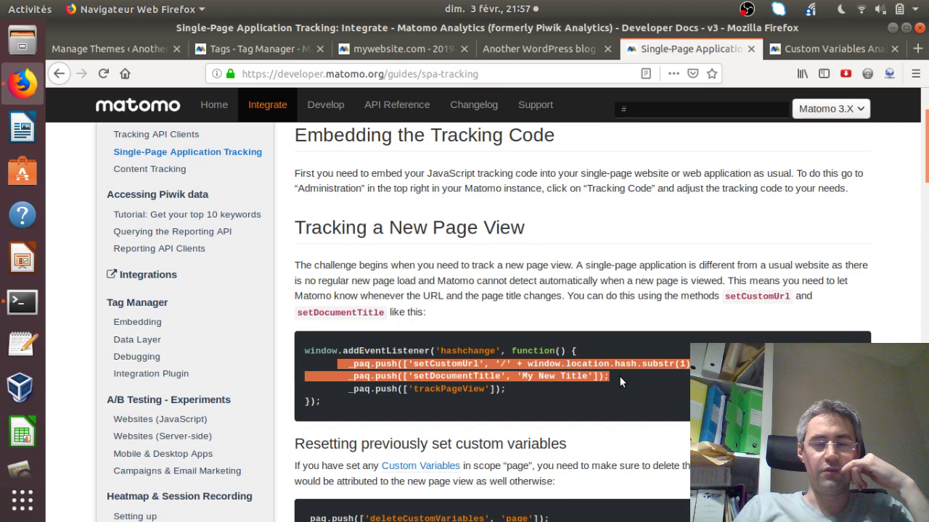
{"action": "left_click_drag", "start_coordinate": [308, 350], "coordinate": [435, 351]}
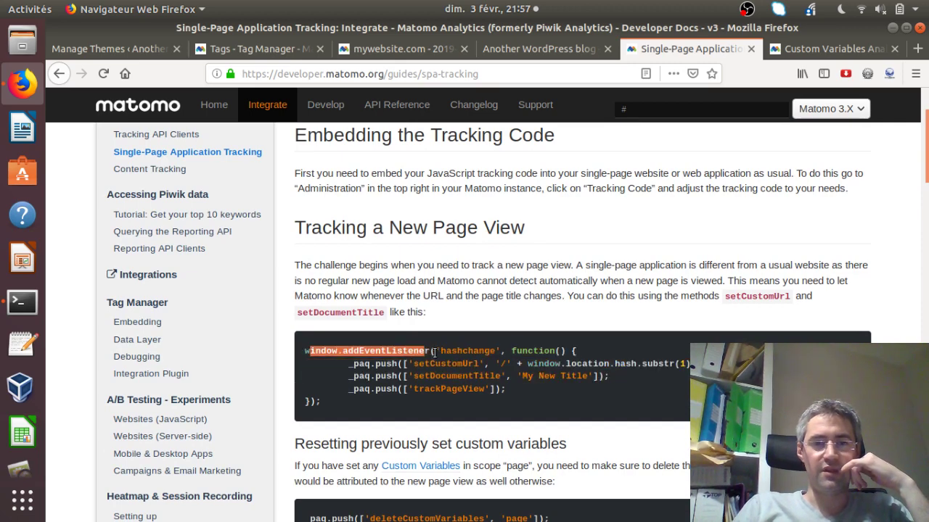
Examine the rest of the guide, including the enableLinkTracking call and content tracking, down to the complete single-page app example
{"action": "scroll", "coordinate": [437, 351], "scroll_direction": "down", "scroll_amount": 1}
{"action": "scroll", "coordinate": [436, 351], "scroll_direction": "down", "scroll_amount": 15}
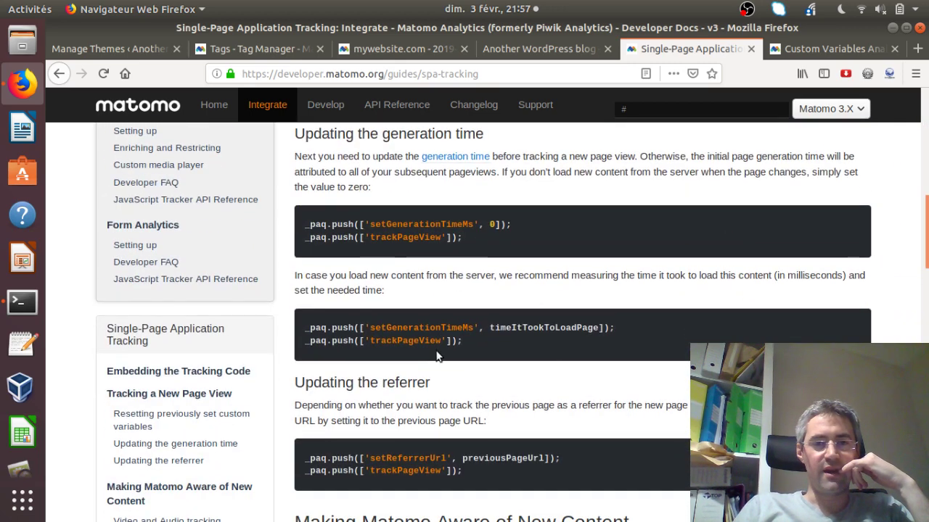
{"action": "scroll", "coordinate": [436, 351], "scroll_direction": "down", "scroll_amount": 9}
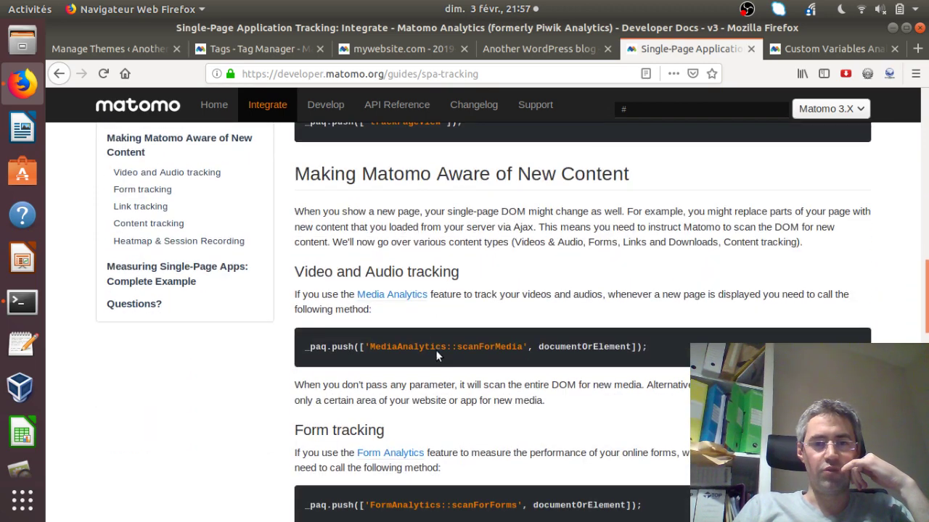
{"action": "scroll", "coordinate": [437, 351], "scroll_direction": "down", "scroll_amount": 7}
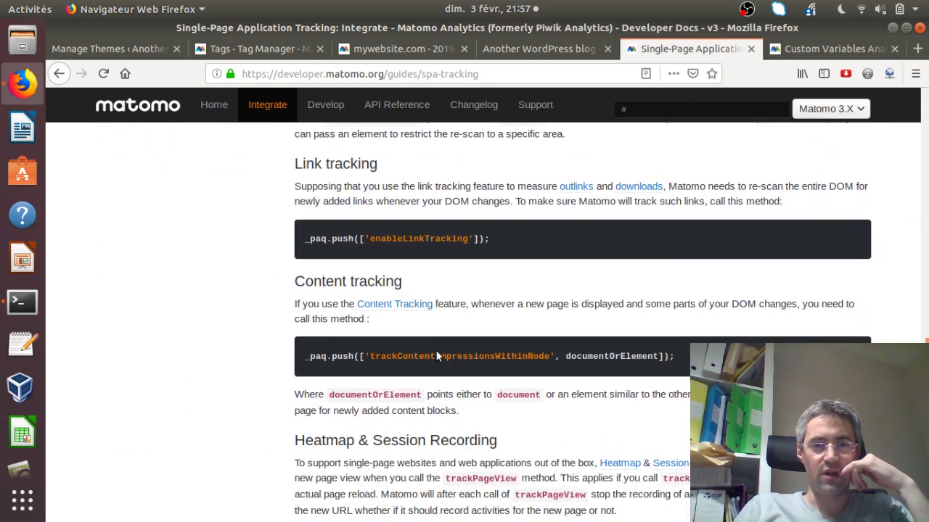
{"action": "left_click_drag", "start_coordinate": [370, 238], "coordinate": [504, 245]}
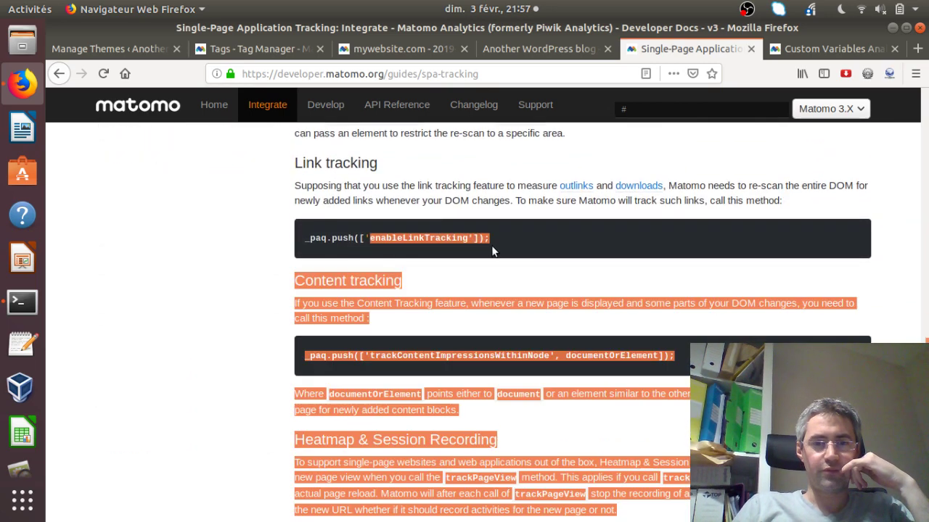
{"action": "left_click", "coordinate": [483, 238]}
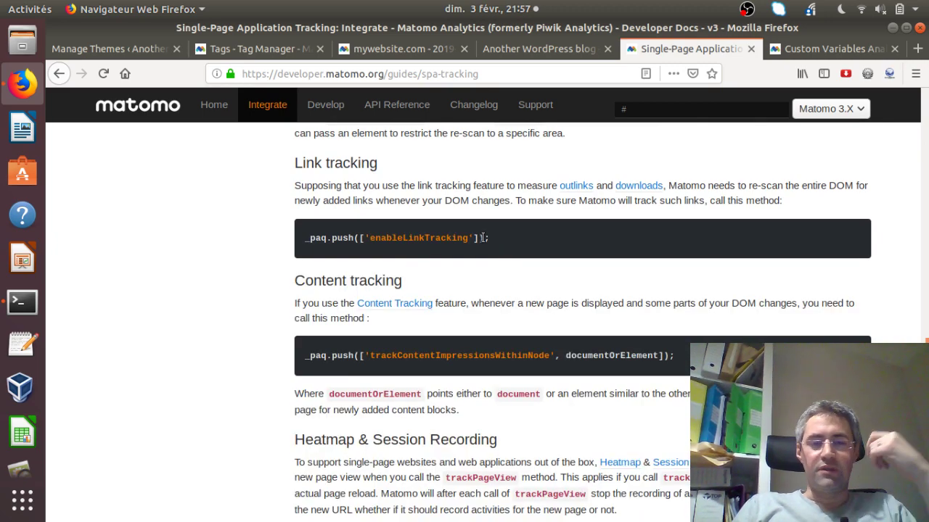
{"action": "scroll", "coordinate": [482, 238], "scroll_direction": "down", "scroll_amount": 9}
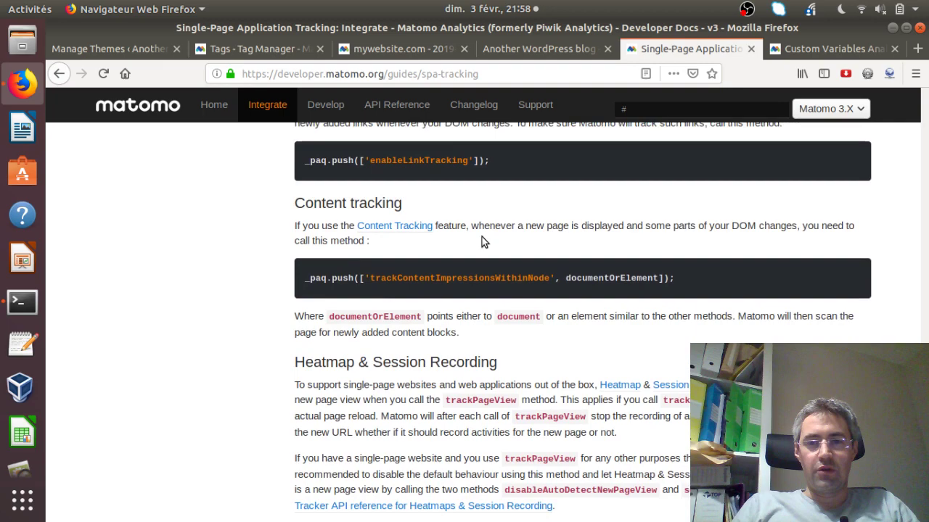
{"action": "scroll", "coordinate": [483, 238], "scroll_direction": "down", "scroll_amount": 2}
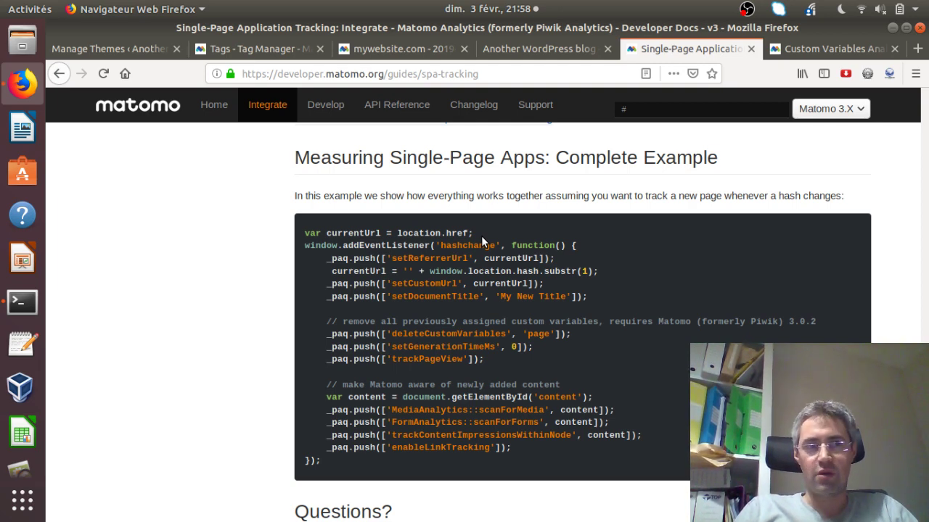
Check the active theme in the WordPress admin, and browse the blog's front page down to section three
{"action": "left_click", "coordinate": [136, 51]}
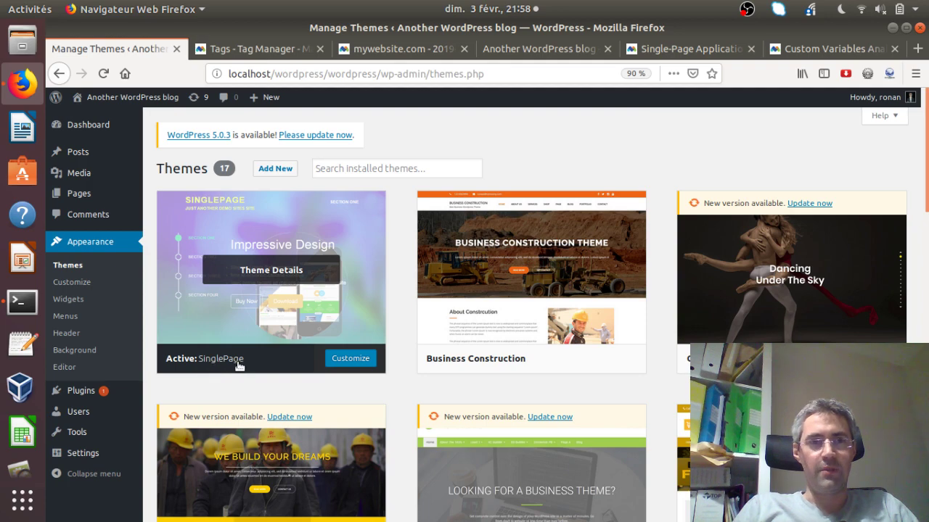
{"action": "left_click", "coordinate": [540, 50]}
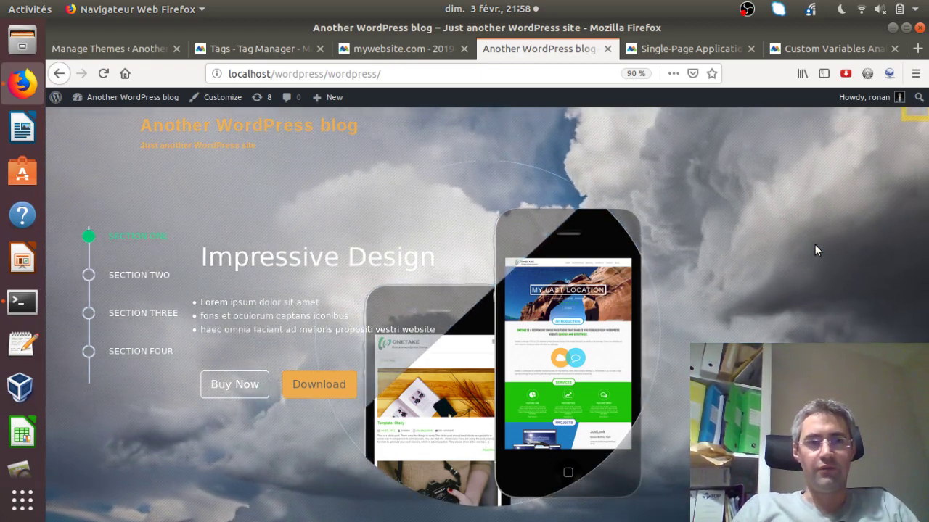
{"action": "scroll", "coordinate": [816, 250], "scroll_direction": "down", "scroll_amount": 1}
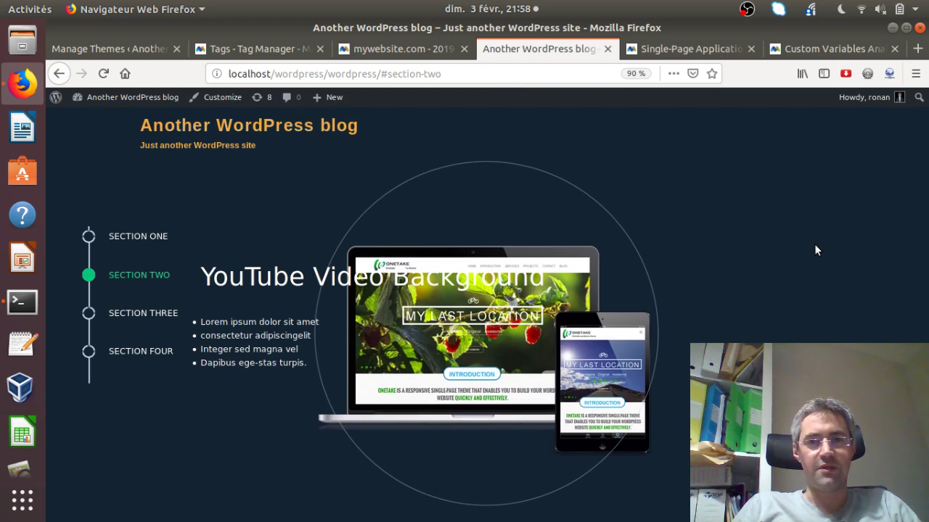
{"action": "scroll", "coordinate": [815, 251], "scroll_direction": "down", "scroll_amount": 1}
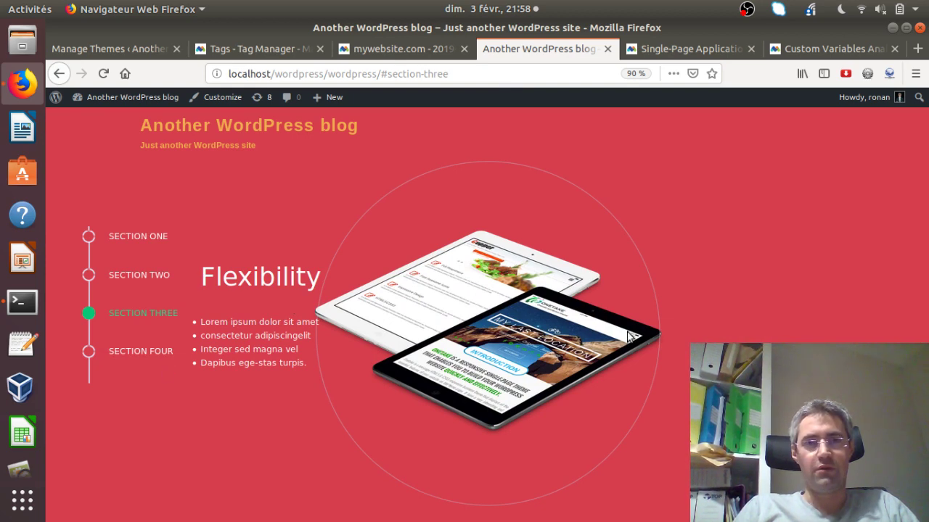
Highlight the #section-three fragment in the blog's URL, reload that address, and return to section one
{"action": "left_click_drag", "start_coordinate": [381, 74], "coordinate": [479, 86]}
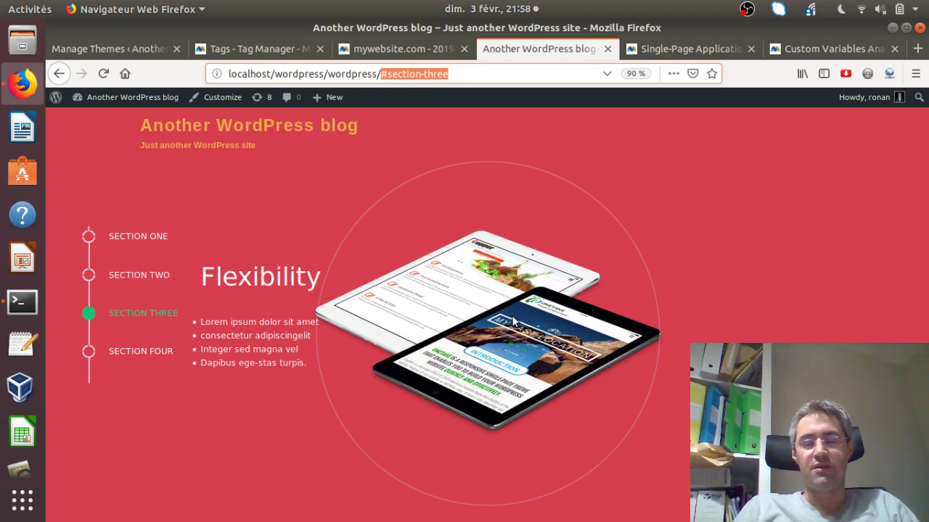
{"action": "key", "text": "Down"}
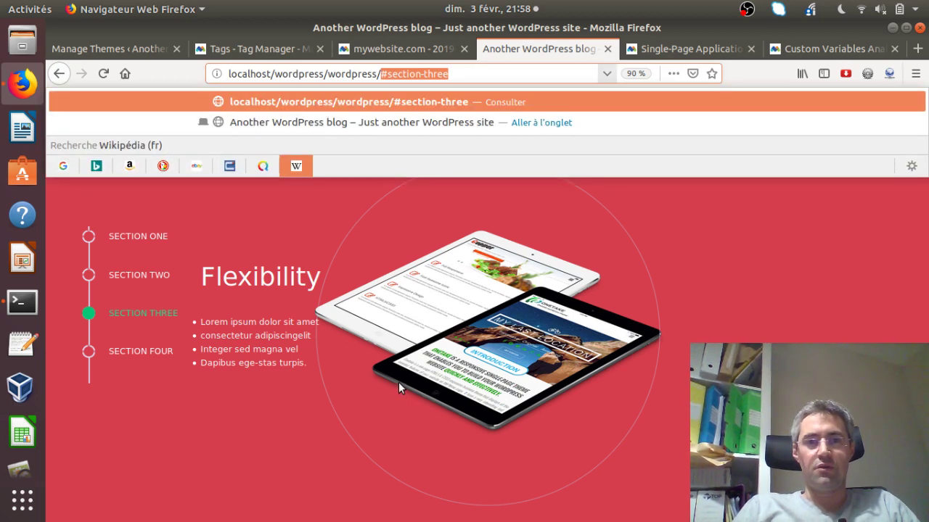
{"action": "key", "text": "Return"}
{"action": "scroll", "coordinate": [398, 382], "scroll_direction": "up", "scroll_amount": 2}
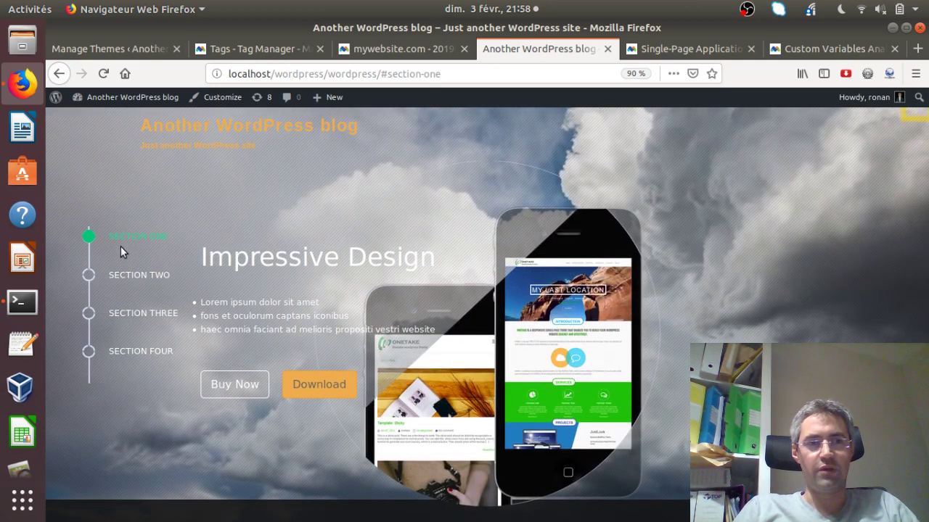
Remove the section fragment from the blog's URL and load localhost/wordpress/wordpress/
{"action": "left_click_drag", "start_coordinate": [380, 73], "coordinate": [578, 140]}
{"action": "key", "text": "BackSpace"}
{"action": "key", "text": "Return"}
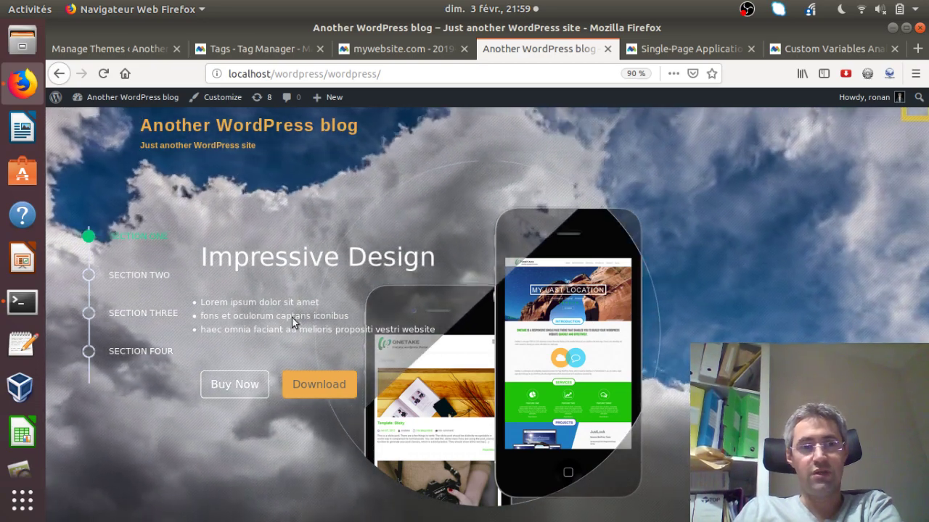
Visit section two and section four of the blog, and go back up through the page to section one
{"action": "left_click", "coordinate": [137, 274]}
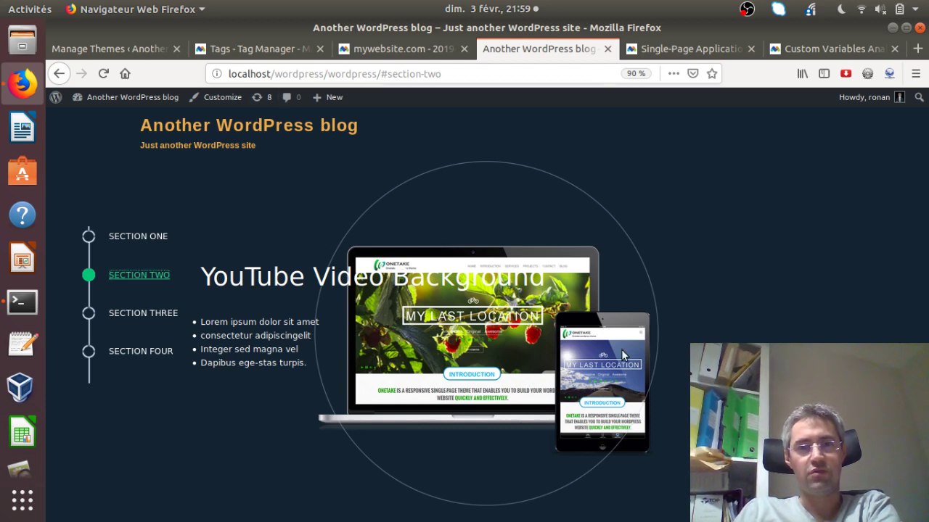
{"action": "left_click", "coordinate": [139, 352]}
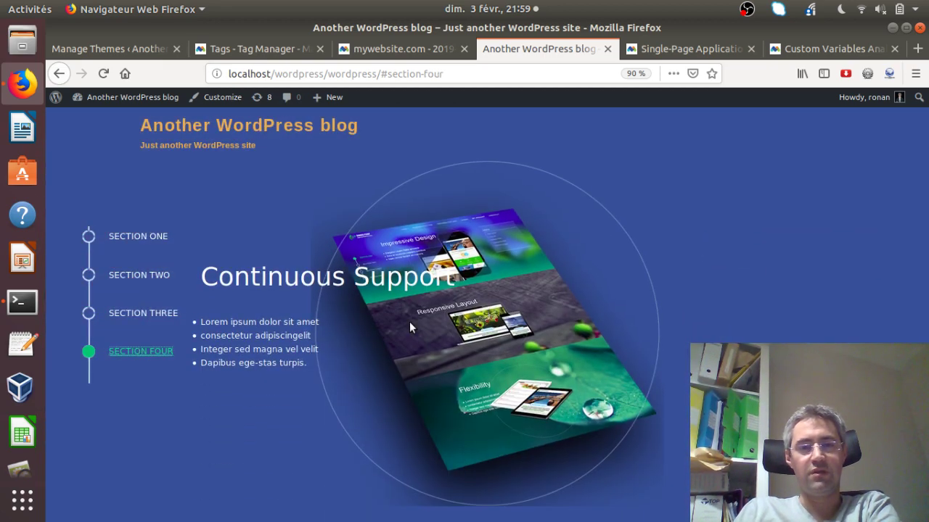
{"action": "scroll", "coordinate": [409, 325], "scroll_direction": "up", "scroll_amount": 2}
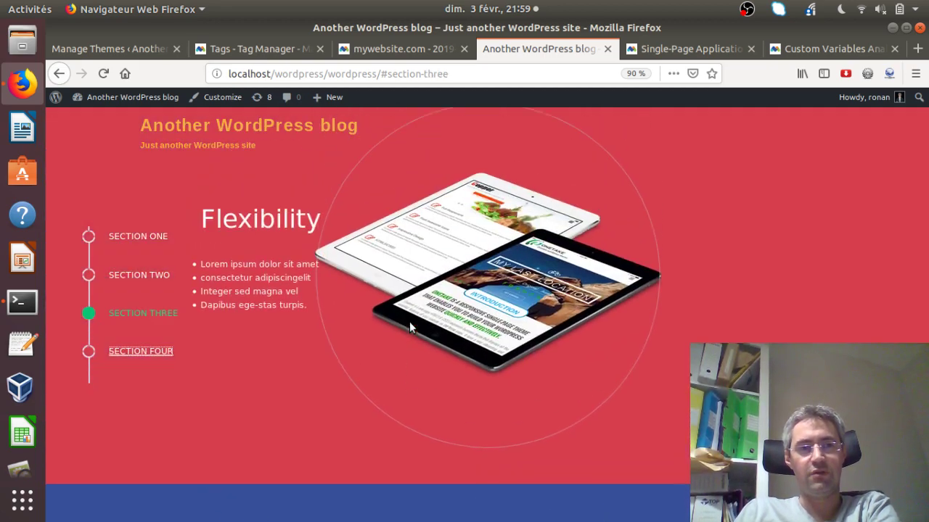
{"action": "scroll", "coordinate": [409, 326], "scroll_direction": "up", "scroll_amount": 1}
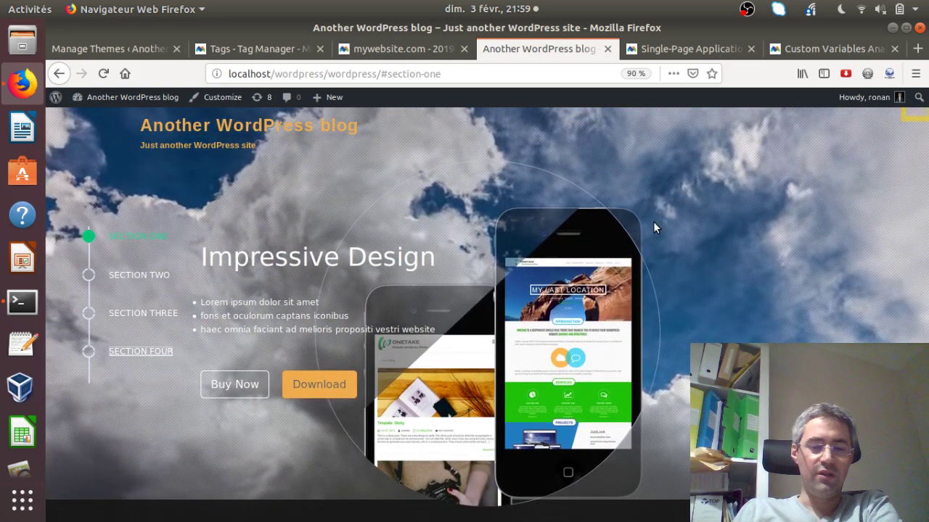
Open the blog page's source code and search it for "container" to locate the Matomo Tag Manager snippet
{"action": "key", "text": "ctrl+u"}
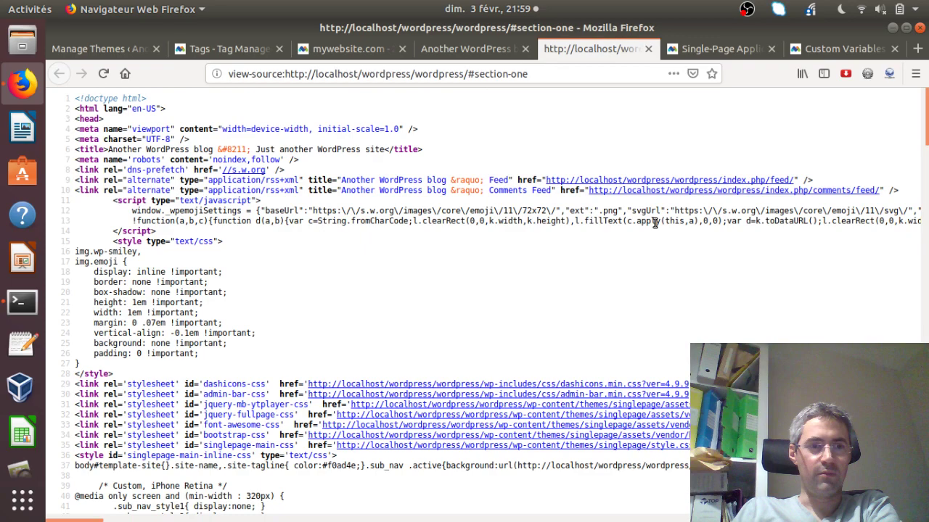
{"action": "scroll", "coordinate": [426, 223], "scroll_direction": "down", "scroll_amount": 6}
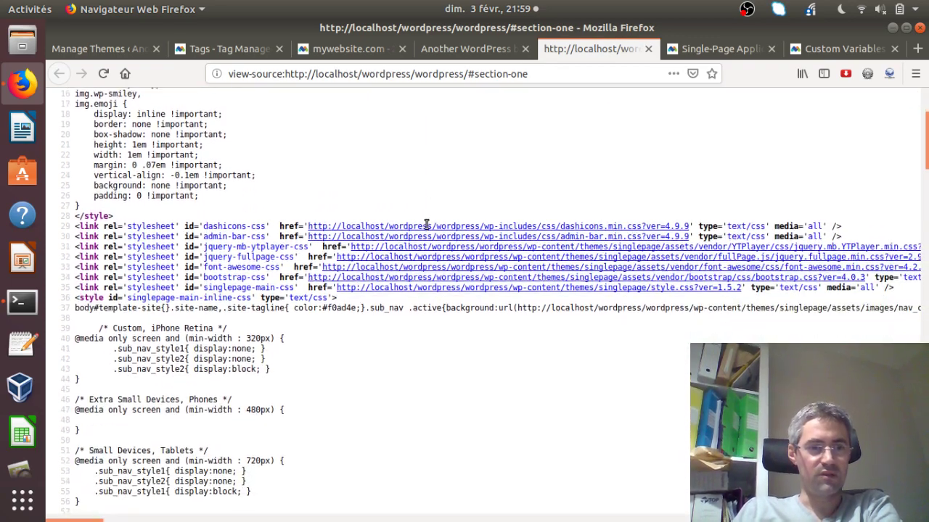
{"action": "scroll", "coordinate": [426, 225], "scroll_direction": "down", "scroll_amount": 8}
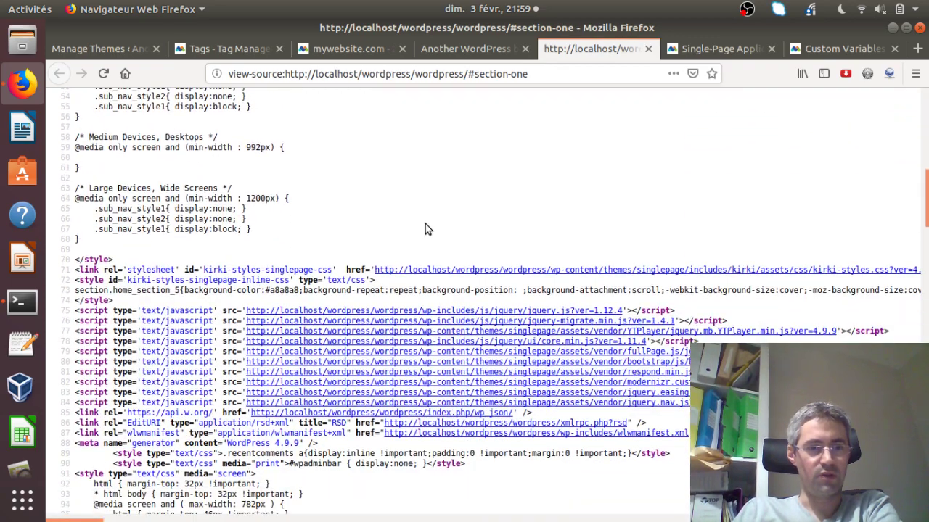
{"action": "key", "text": "ctrl+f"}
{"action": "type", "text": "container"}
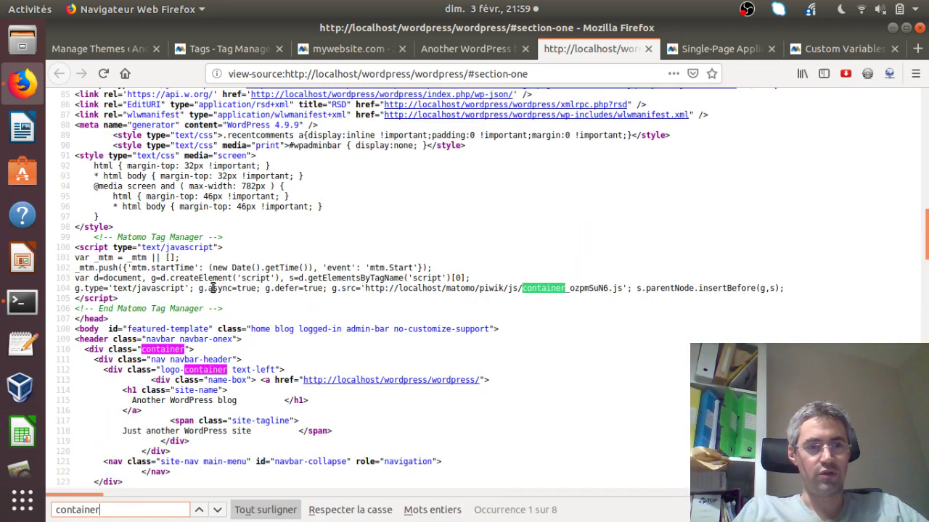
Highlight the Matomo Tag Manager snippet in the page source and the setCustomUrl and setDocumentTitle lines in the single-page app guide's complete example
{"action": "left_click_drag", "start_coordinate": [222, 309], "coordinate": [73, 243]}
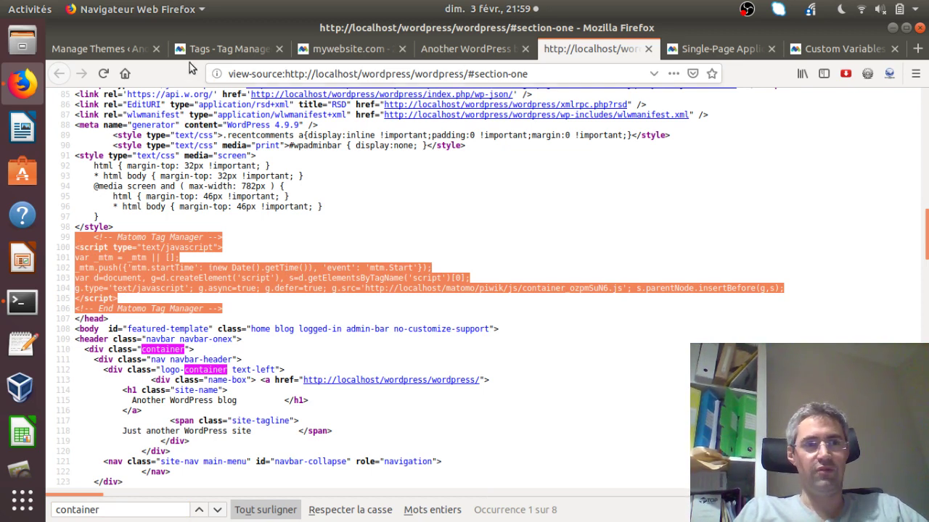
{"action": "left_click", "coordinate": [715, 49]}
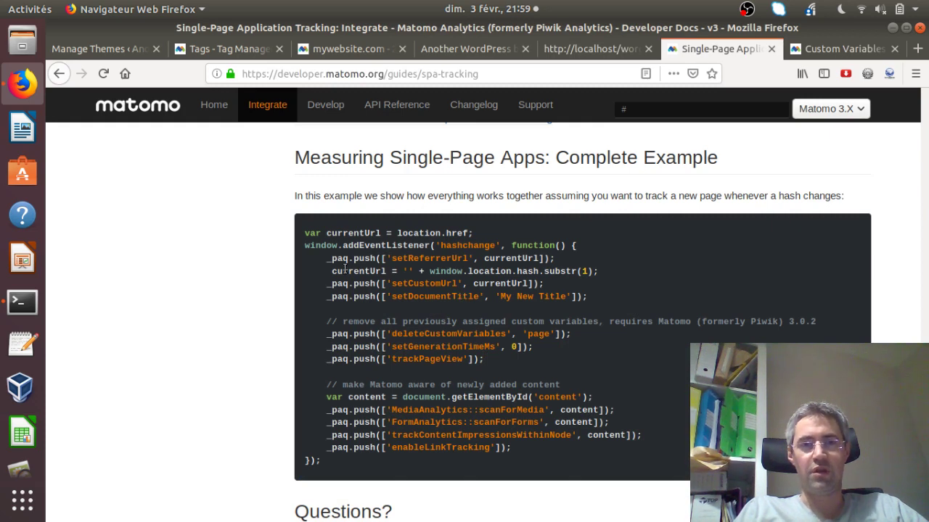
{"action": "left_click_drag", "start_coordinate": [306, 232], "coordinate": [514, 467]}
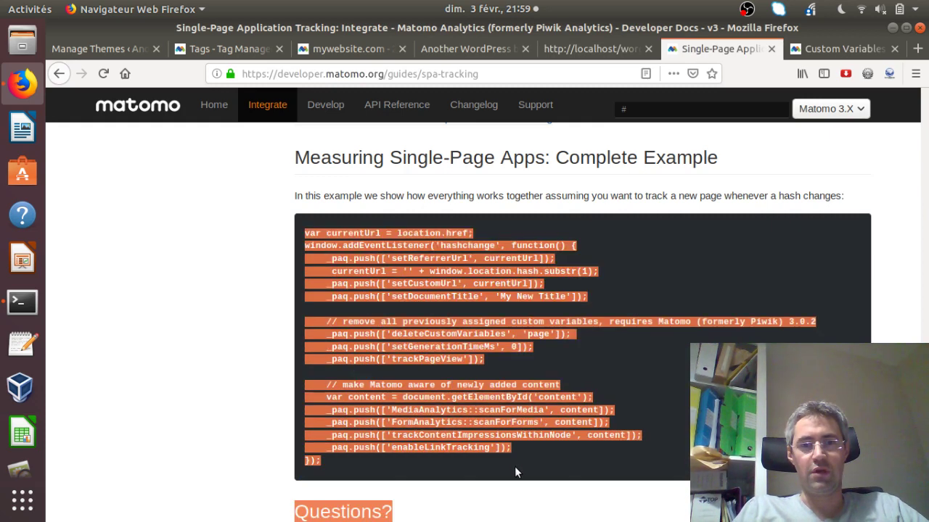
{"action": "left_click", "coordinate": [426, 422]}
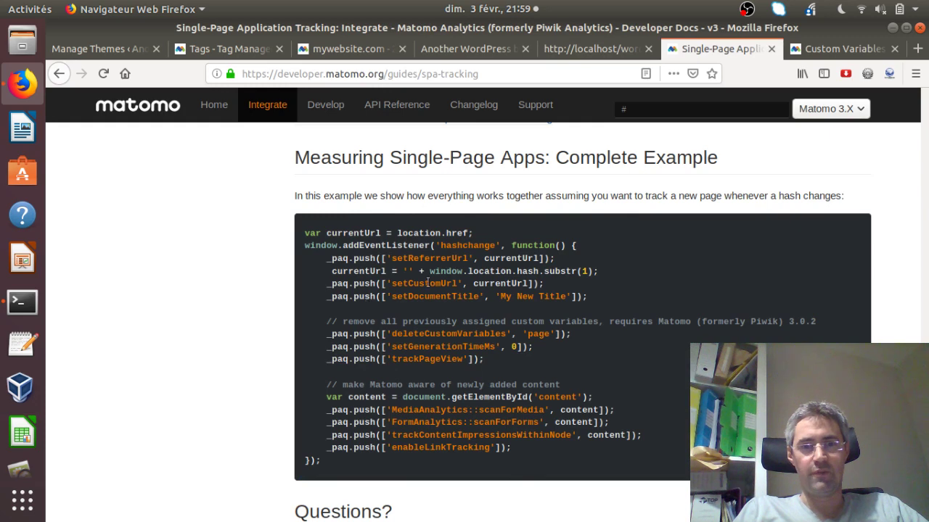
{"action": "left_click_drag", "start_coordinate": [340, 283], "coordinate": [589, 297]}
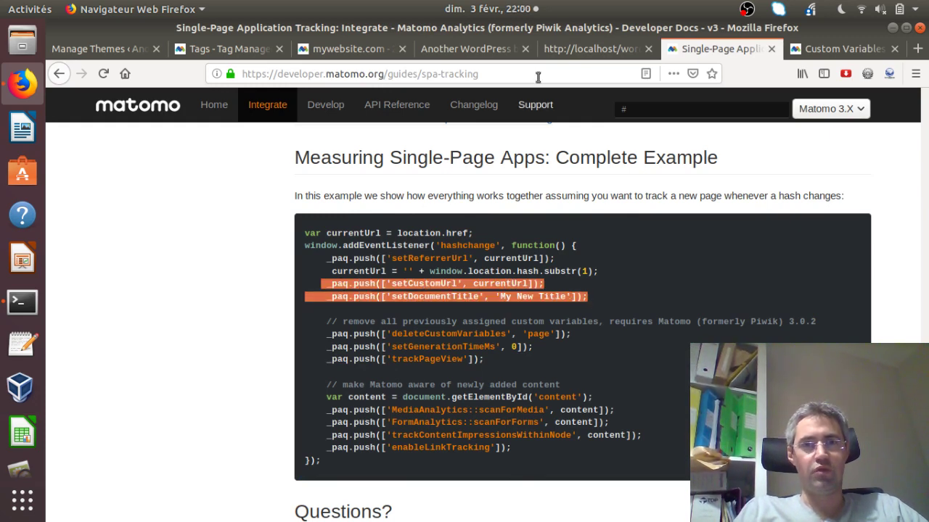
Open the History change tag in the container's tag list for editing and rename it "01 - History change Analytics"
{"action": "left_click", "coordinate": [579, 48]}
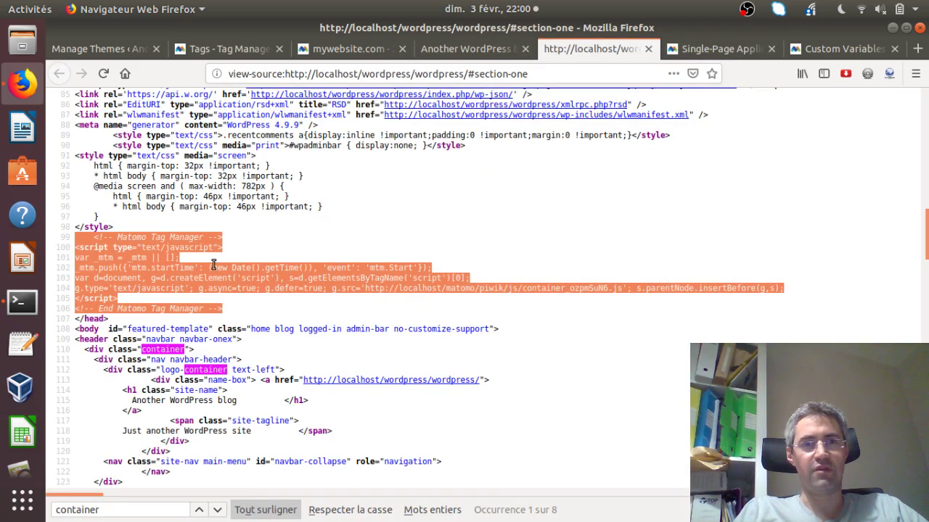
{"action": "left_click", "coordinate": [243, 51]}
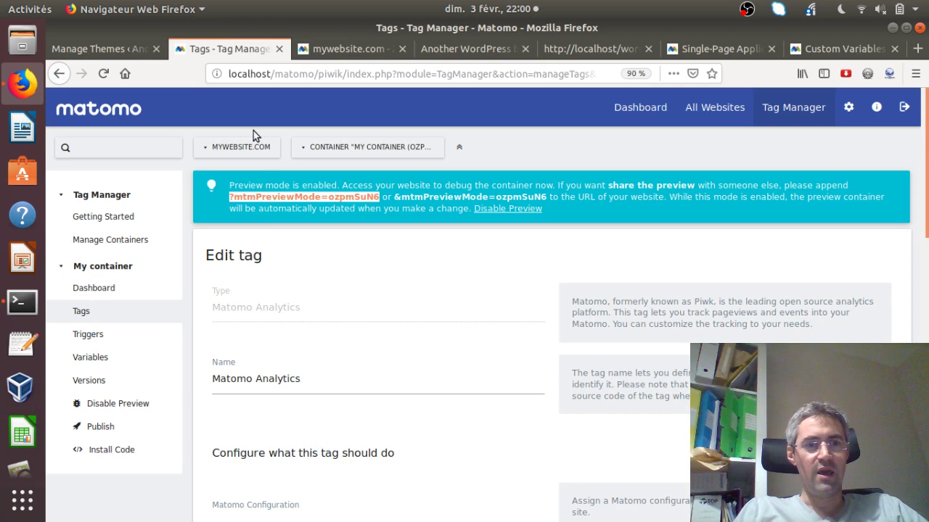
{"action": "left_click", "coordinate": [97, 309]}
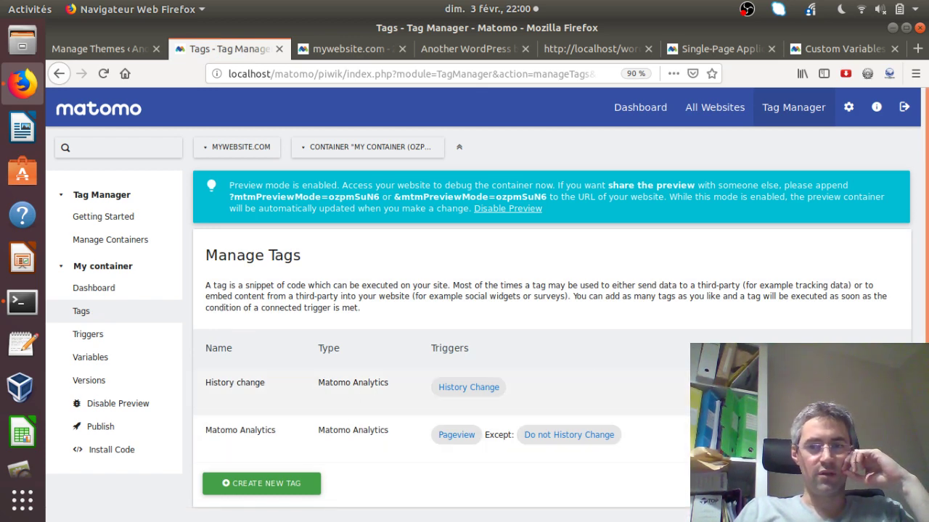
{"action": "left_click", "coordinate": [866, 387]}
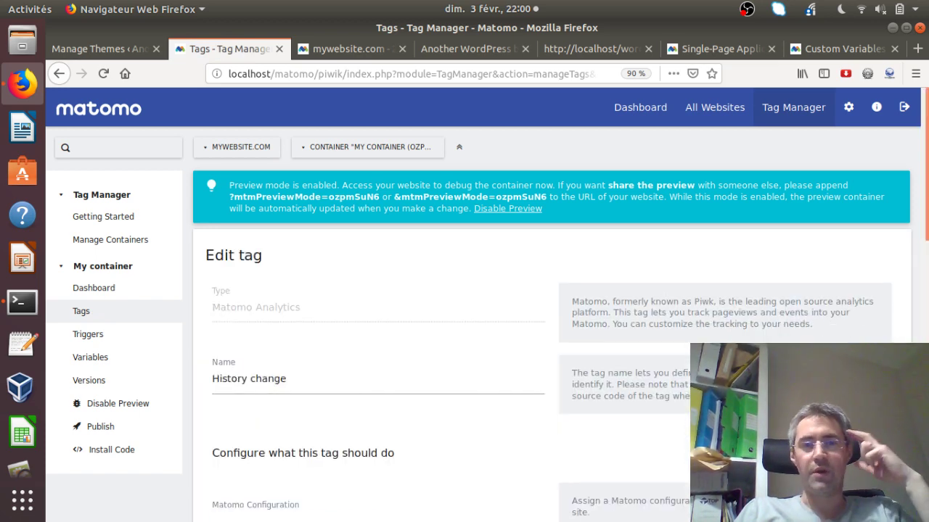
{"action": "left_click_drag", "start_coordinate": [927, 201], "coordinate": [927, 259]}
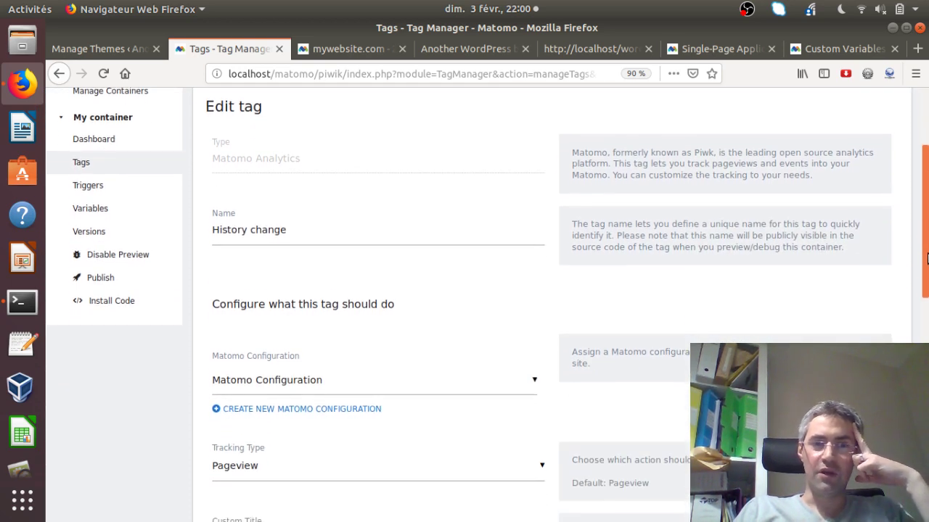
{"action": "left_click", "coordinate": [383, 235]}
{"action": "type", "text": "Analytics"}
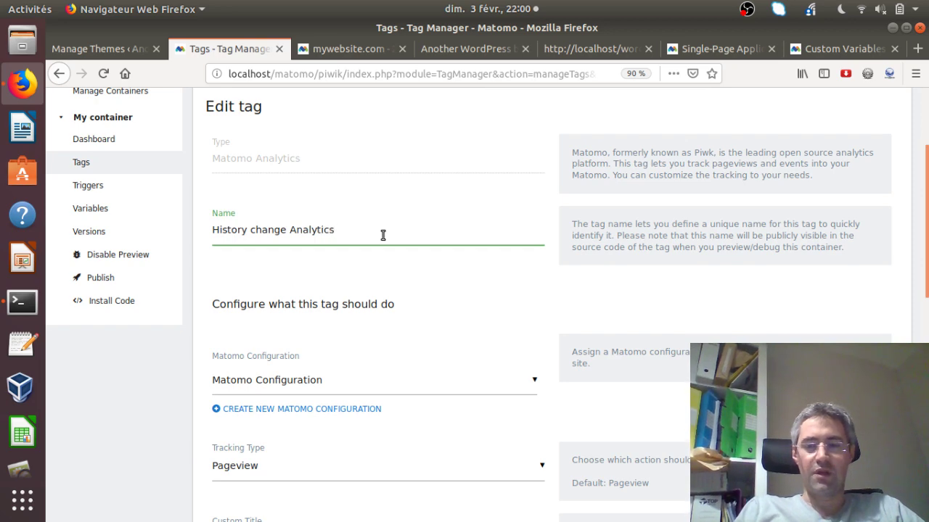
{"action": "type", "text": "01 -"}
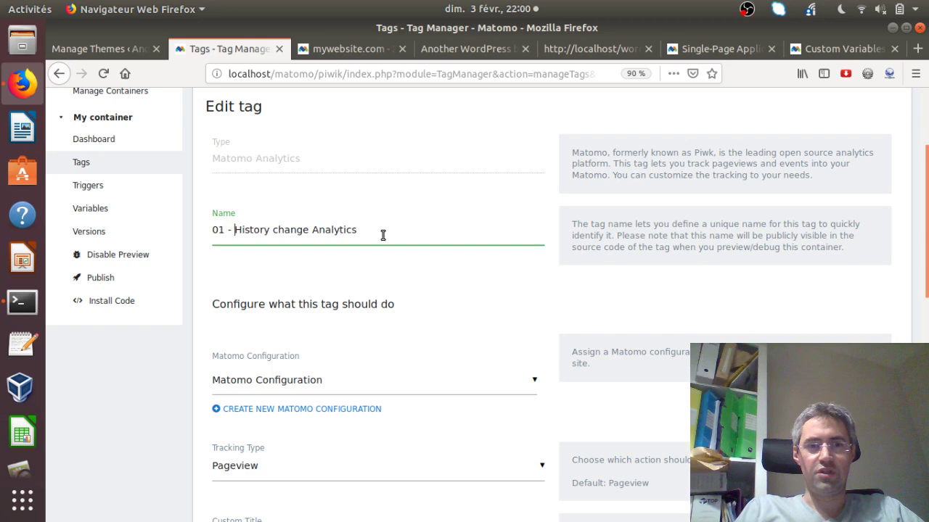
Compare the tag's custom title and custom URL settings with the #section-one fragment in the blog's URL and the actions in the Visits Log
{"action": "left_click_drag", "start_coordinate": [926, 210], "coordinate": [926, 256]}
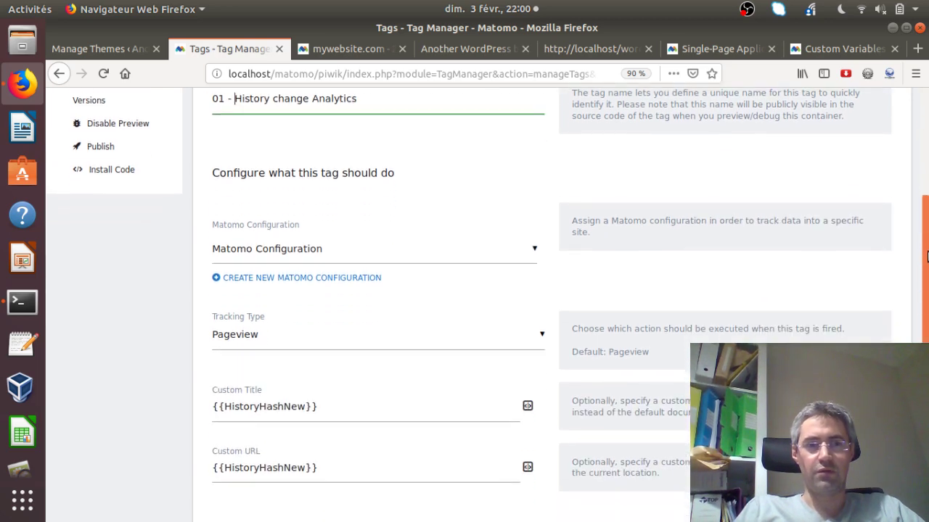
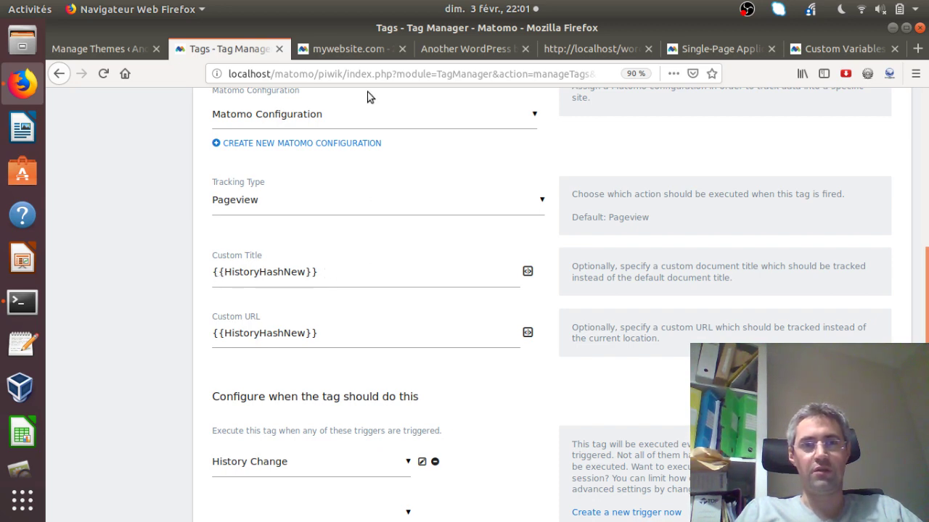
{"action": "left_click", "coordinate": [480, 47]}
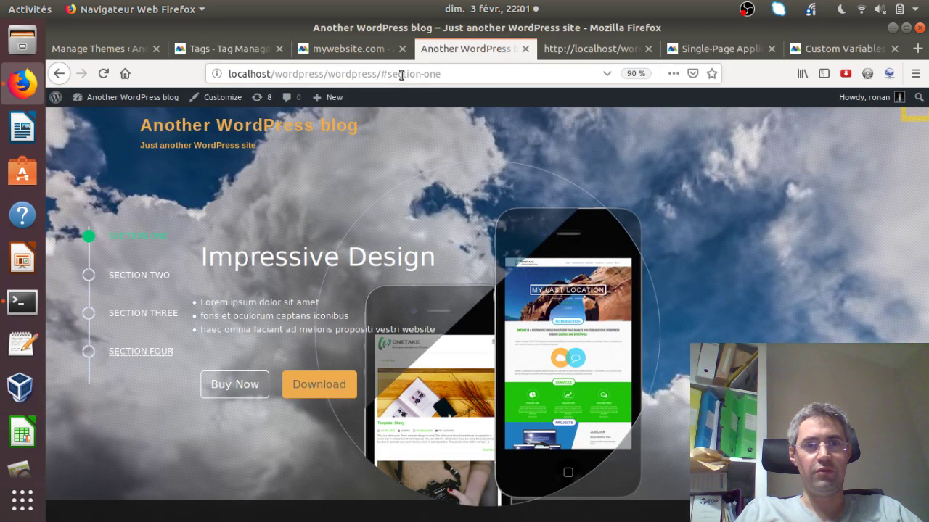
{"action": "left_click_drag", "start_coordinate": [382, 74], "coordinate": [468, 77]}
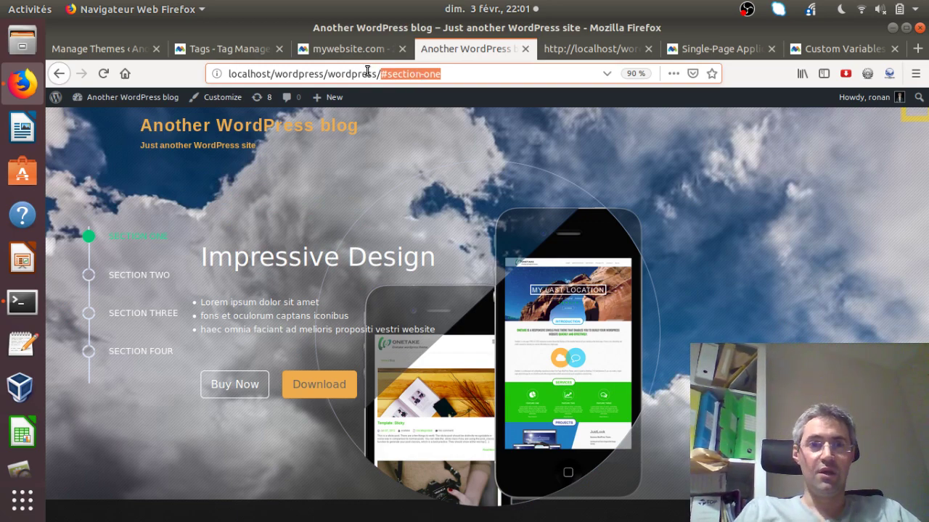
{"action": "left_click", "coordinate": [331, 51]}
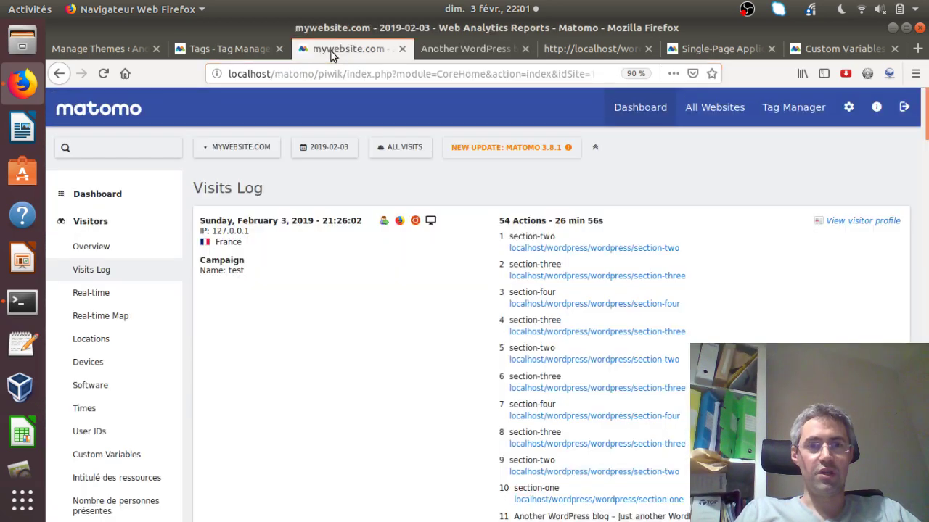
Return to the history change tag, review its execution triggers, and inspect the History Change trigger's settings without changing them
{"action": "left_click", "coordinate": [265, 49]}
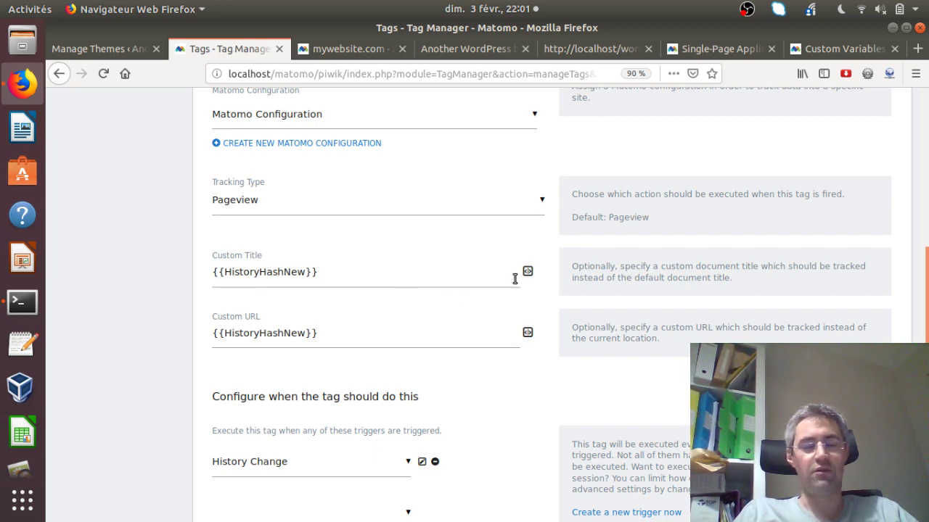
{"action": "scroll", "coordinate": [927, 322], "scroll_direction": "down", "scroll_amount": 1}
{"action": "scroll", "coordinate": [927, 323], "scroll_direction": "down", "scroll_amount": 2}
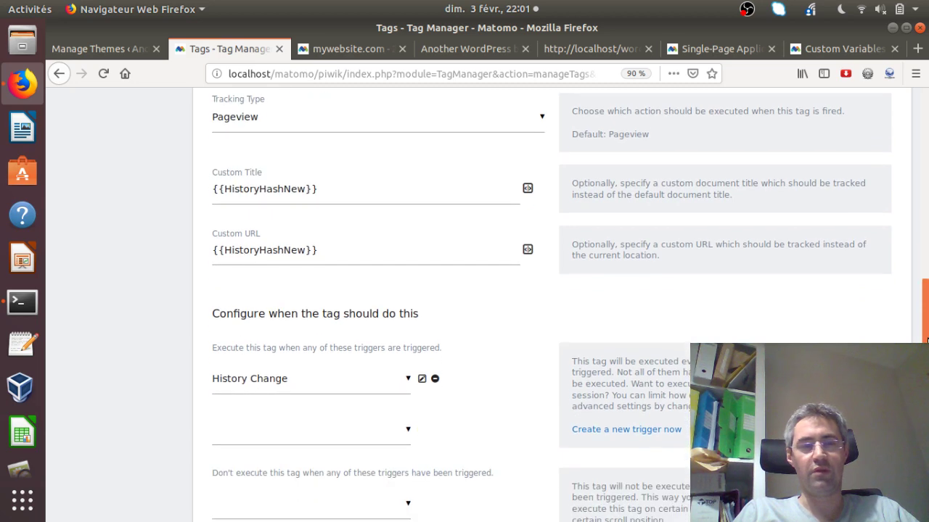
{"action": "scroll", "coordinate": [927, 341], "scroll_direction": "down", "scroll_amount": 2}
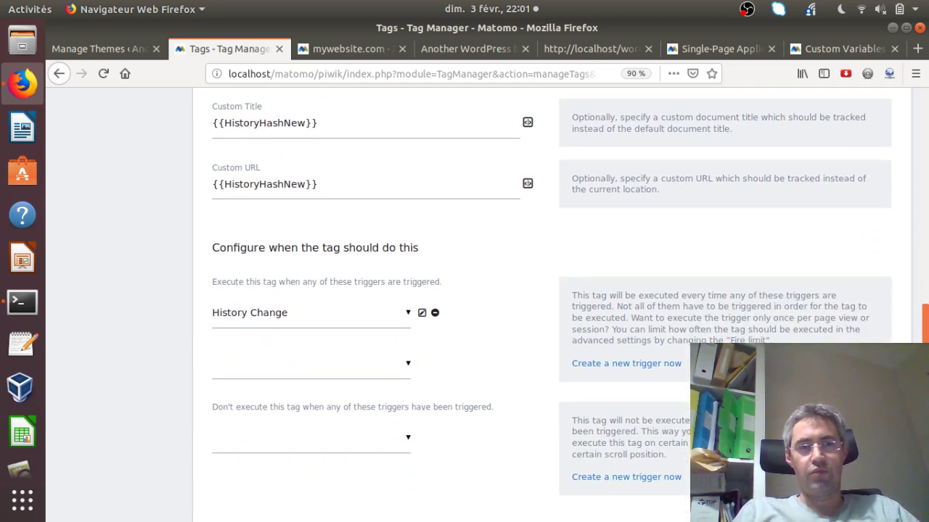
{"action": "scroll", "coordinate": [926, 326], "scroll_direction": "up", "scroll_amount": 3}
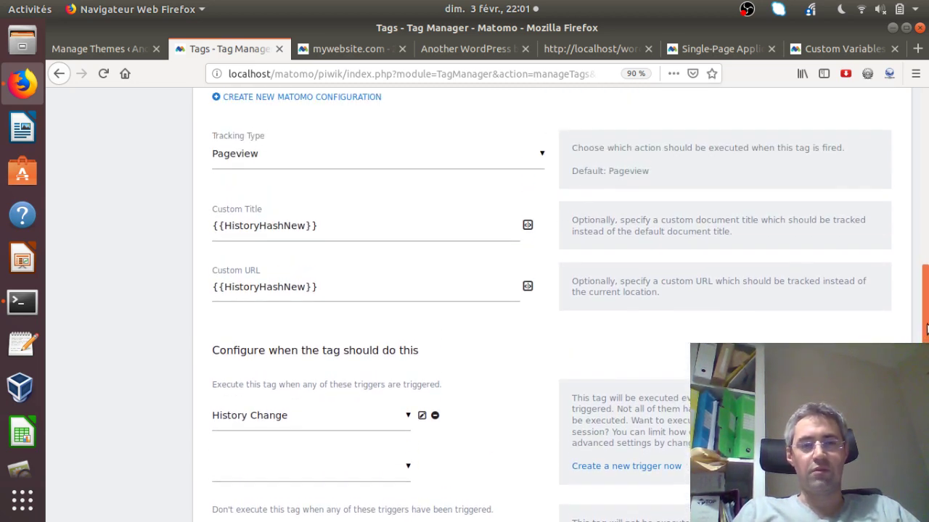
{"action": "scroll", "coordinate": [927, 328], "scroll_direction": "down", "scroll_amount": 3}
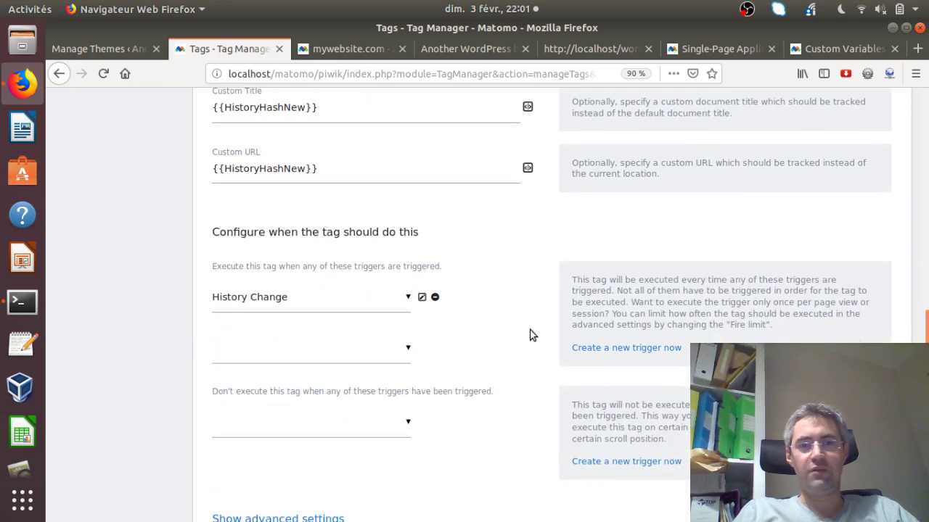
{"action": "left_click", "coordinate": [422, 299]}
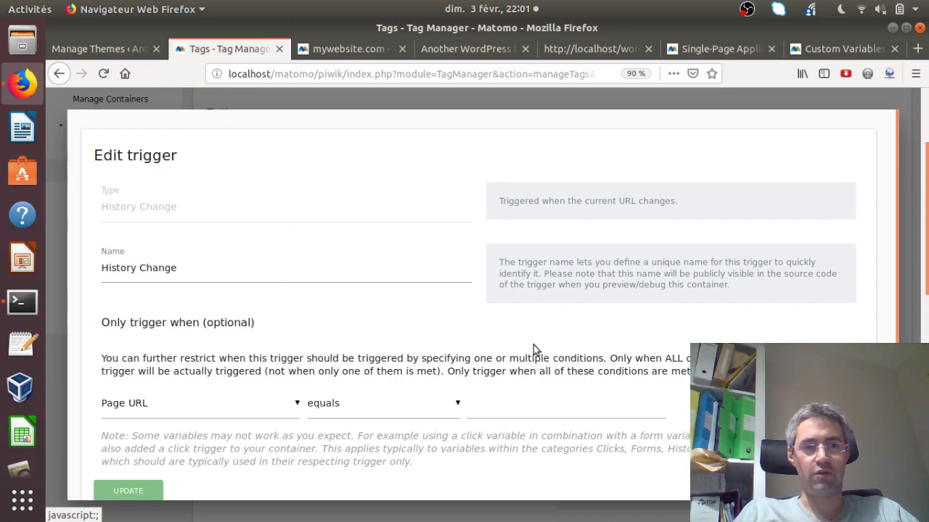
{"action": "left_click", "coordinate": [907, 312]}
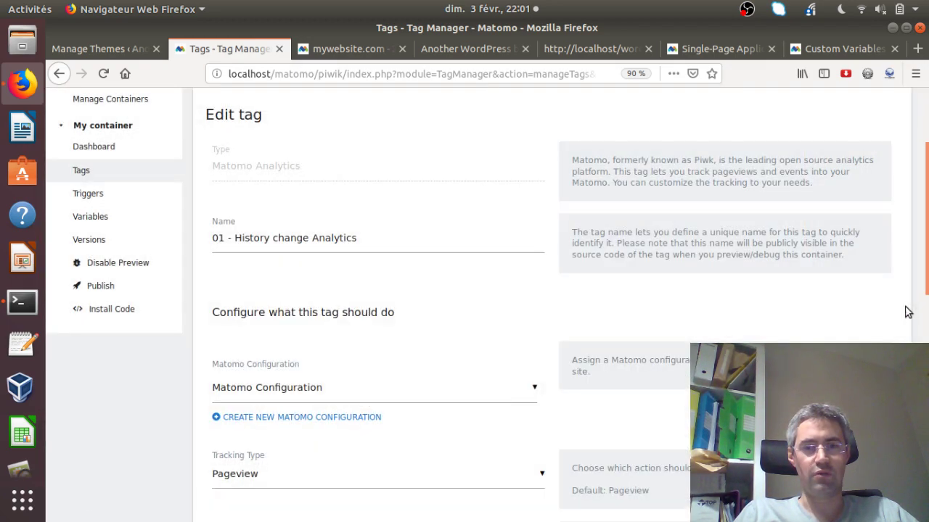
Browse the trigger types available for a new trigger down to History Change, and close the list without creating one
{"action": "scroll", "coordinate": [655, 382], "scroll_direction": "down", "scroll_amount": 10}
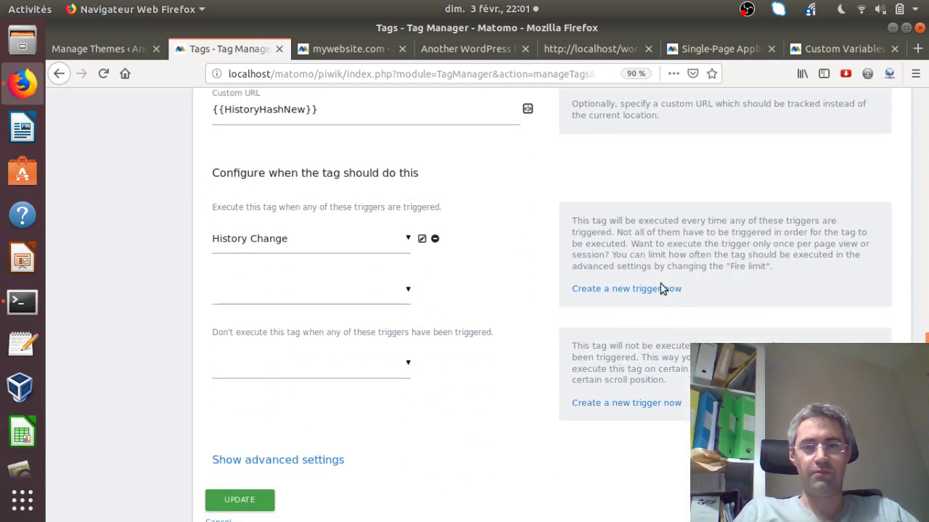
{"action": "left_click", "coordinate": [660, 288]}
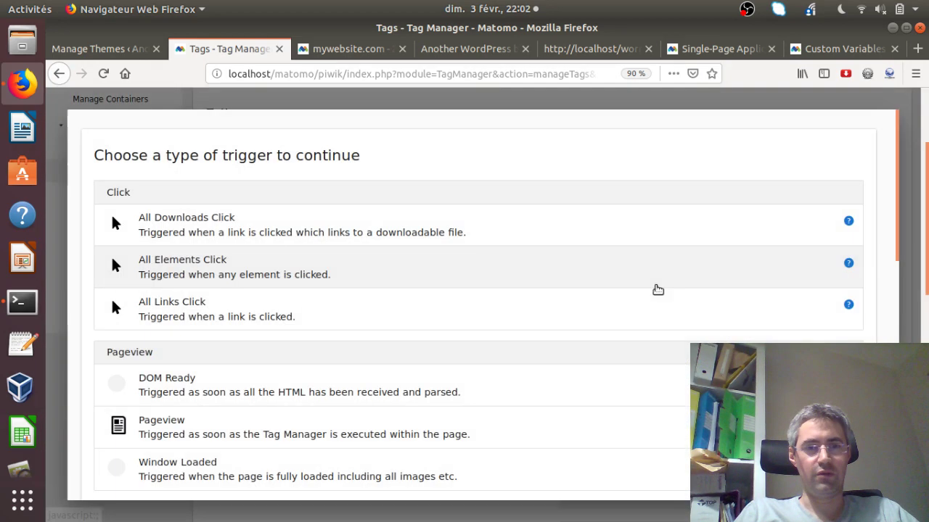
{"action": "left_click_drag", "start_coordinate": [896, 182], "coordinate": [911, 273]}
{"action": "scroll", "coordinate": [389, 216], "scroll_direction": "down", "scroll_amount": 5}
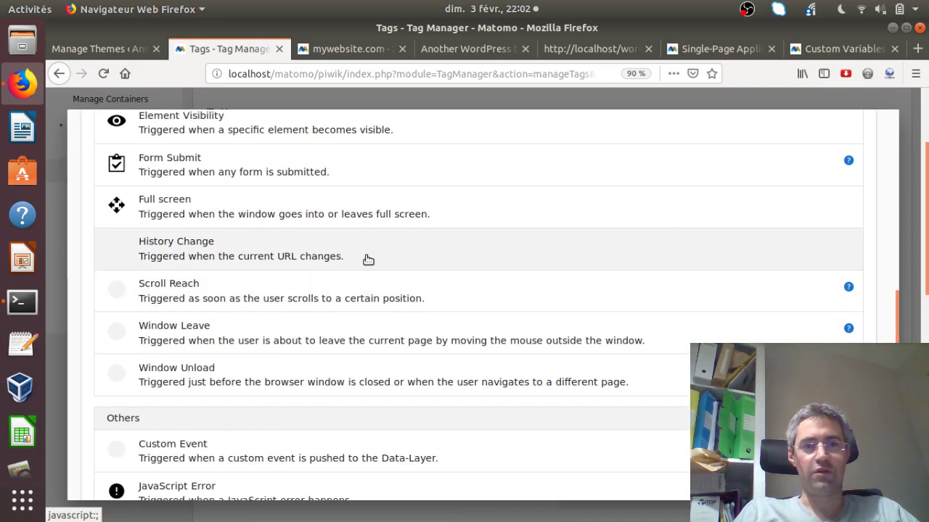
{"action": "left_click", "coordinate": [916, 232]}
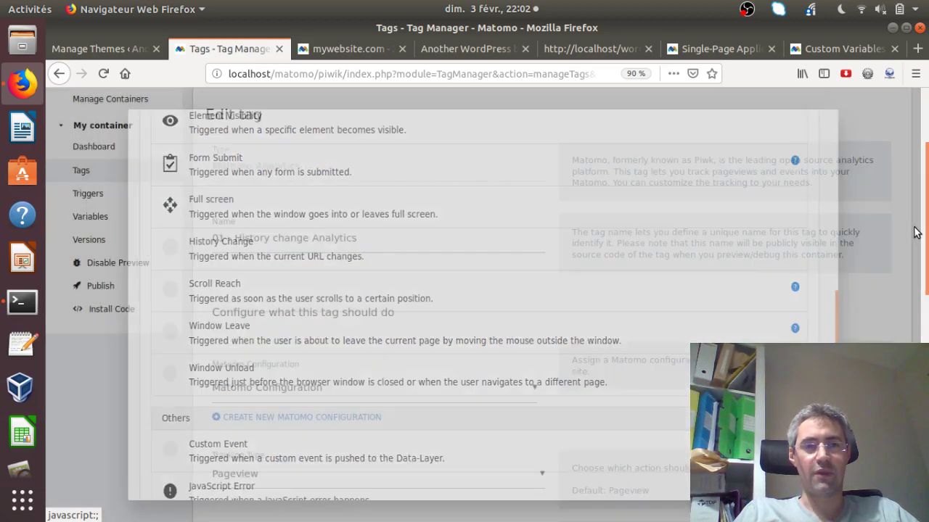
Save the changes made to the history change tag
{"action": "scroll", "coordinate": [892, 238], "scroll_direction": "down", "scroll_amount": 7}
{"action": "scroll", "coordinate": [892, 238], "scroll_direction": "down", "scroll_amount": 7}
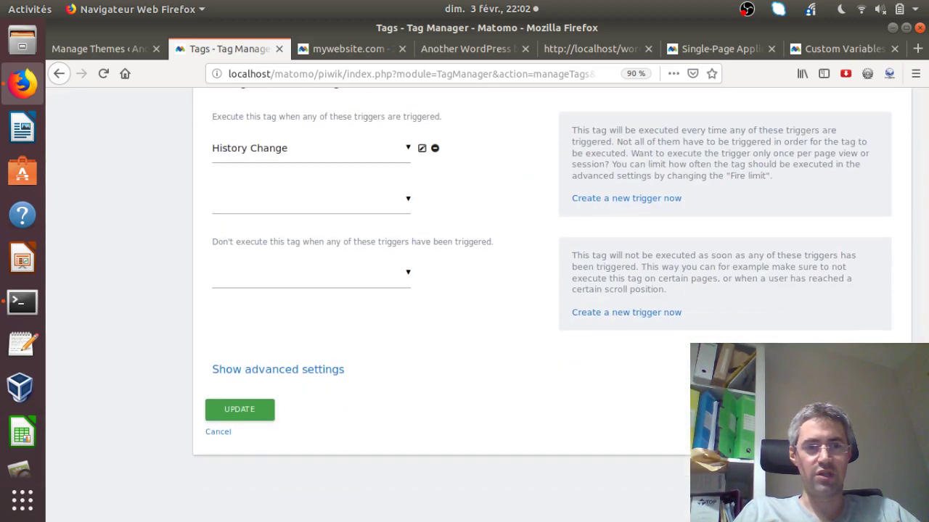
{"action": "left_click", "coordinate": [237, 403]}
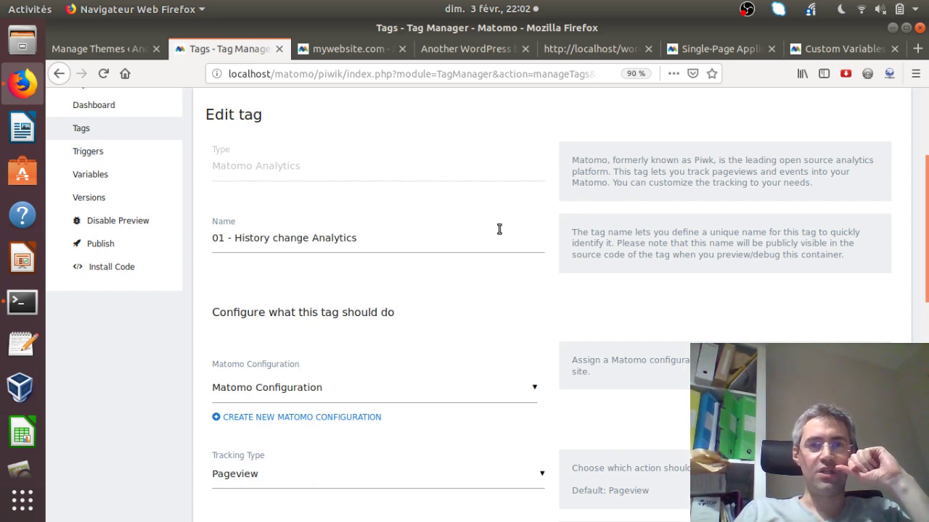
Load the blog's URL without its #section-one fragment and return to the history change tag
{"action": "left_click", "coordinate": [458, 49]}
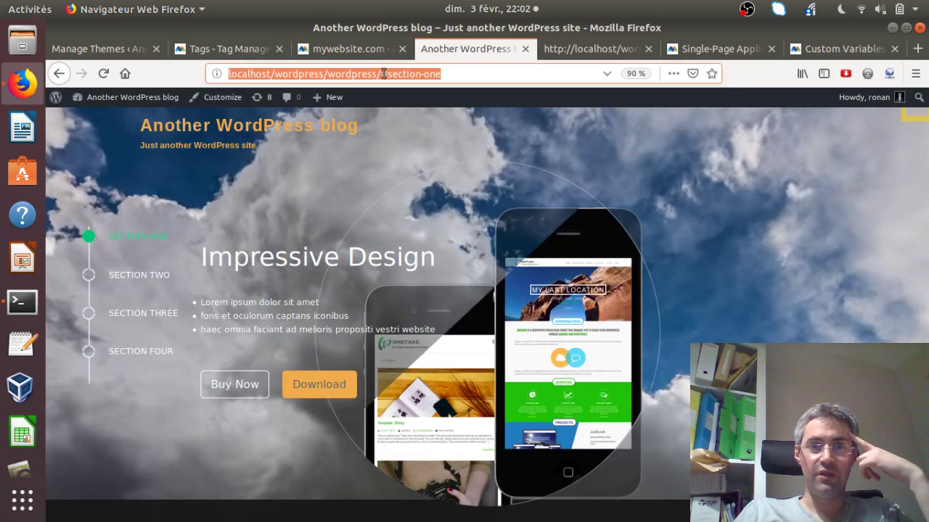
{"action": "left_click", "coordinate": [380, 74]}
{"action": "left_click_drag", "start_coordinate": [380, 74], "coordinate": [509, 108]}
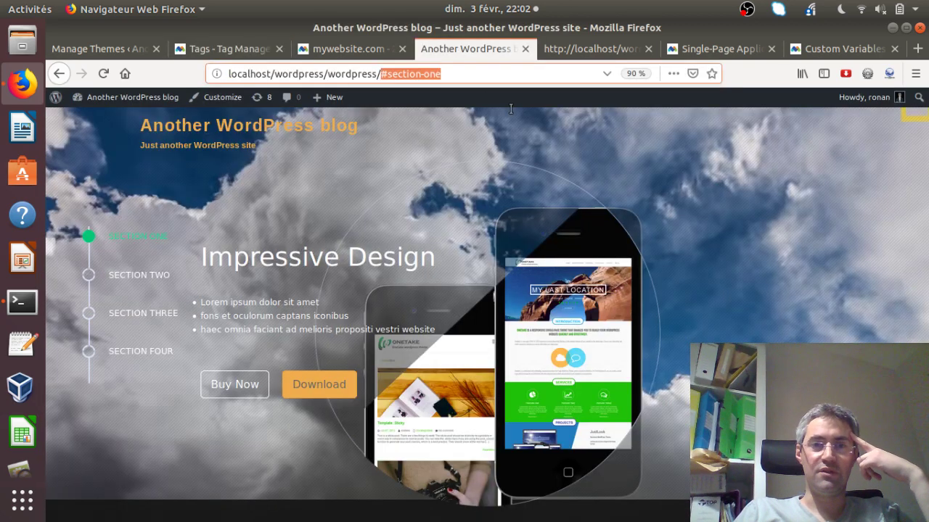
{"action": "key", "text": "BackSpace"}
{"action": "key", "text": "Return"}
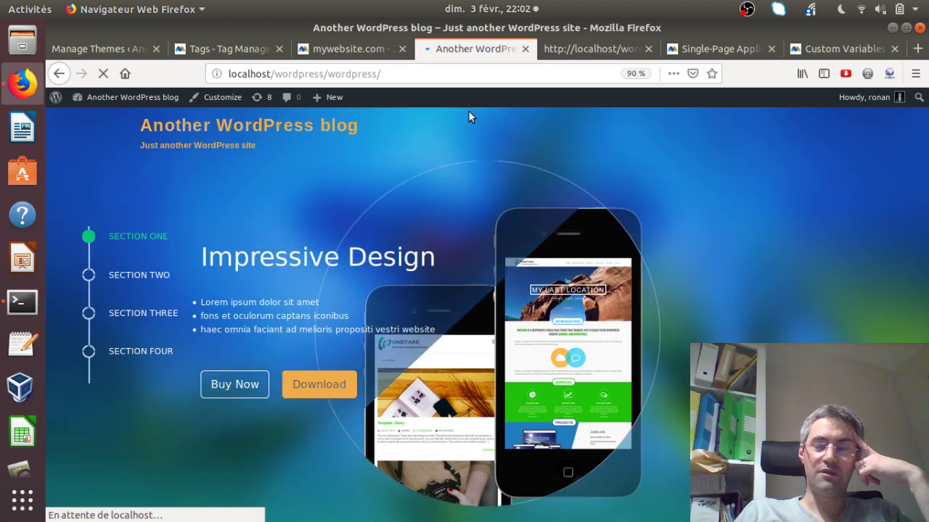
{"action": "left_click", "coordinate": [132, 48]}
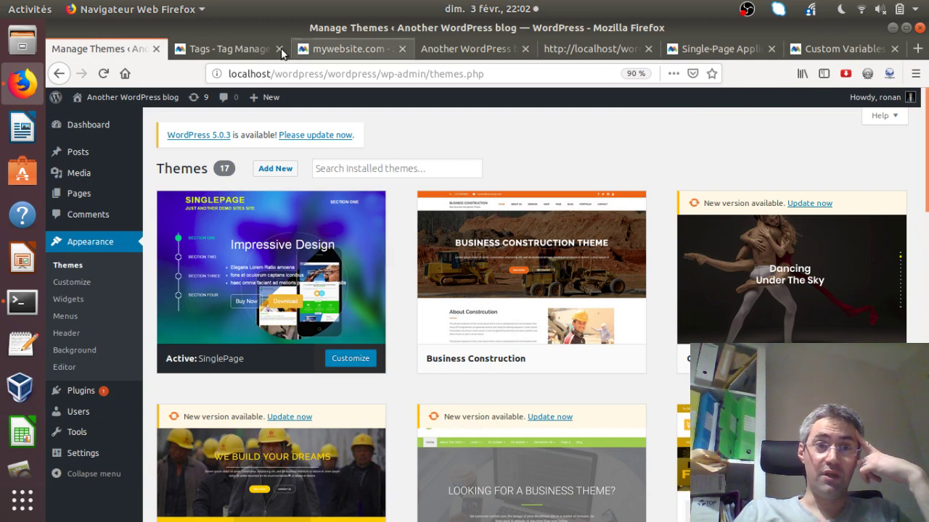
{"action": "left_click", "coordinate": [246, 48]}
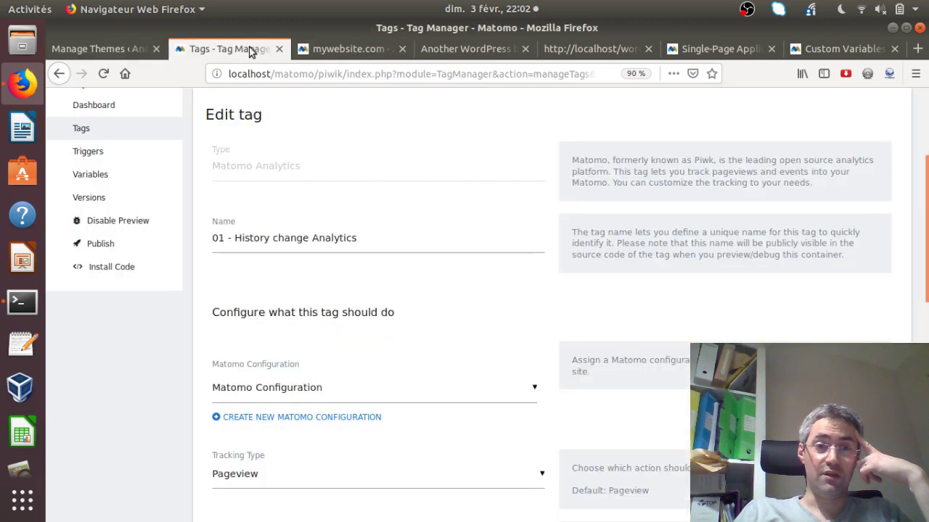
Open the Matomo Analytics tag from the container's tags and rename it "00 - Matomo Analytics Hom Pag"
{"action": "left_click", "coordinate": [96, 133]}
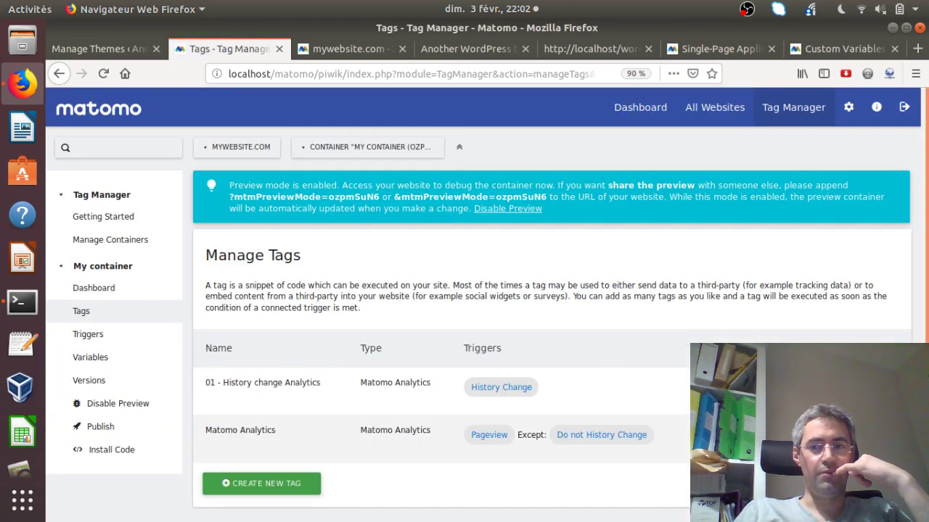
{"action": "left_click", "coordinate": [863, 431]}
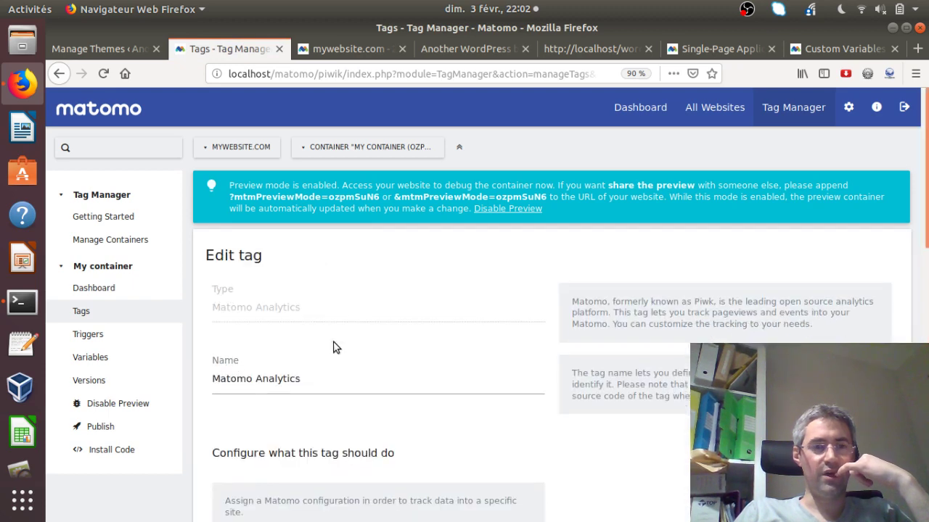
{"action": "left_click", "coordinate": [214, 388]}
{"action": "type", "text": "00 -"}
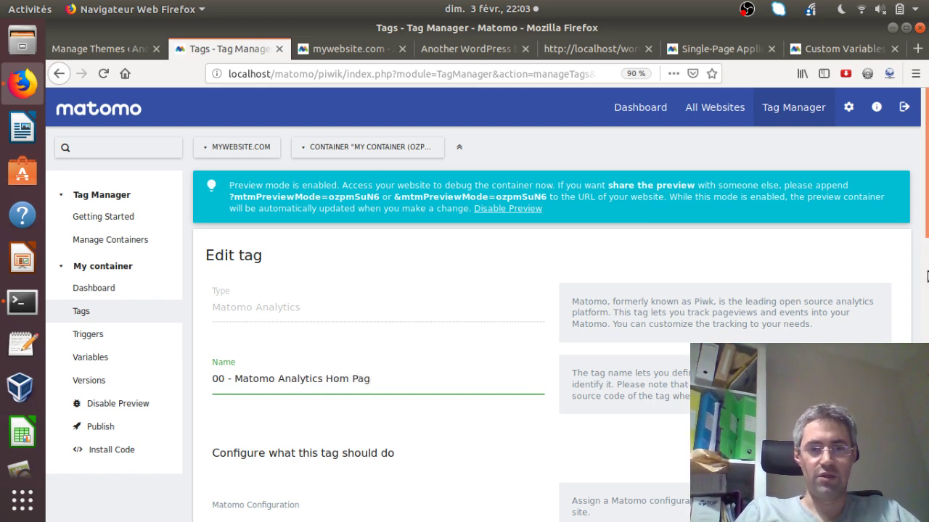
Review the home page tag's execution and blocking triggers and save the updated tag
{"action": "scroll", "coordinate": [926, 276], "scroll_direction": "down", "scroll_amount": 5}
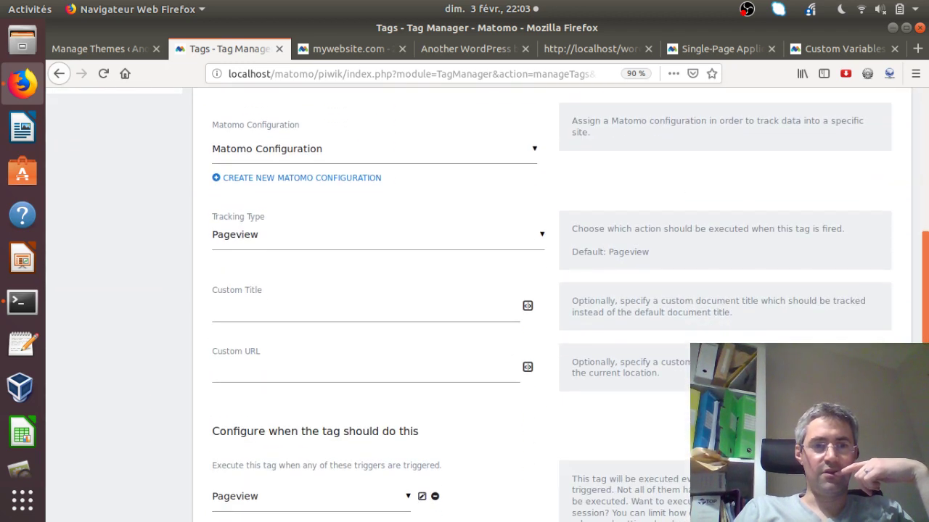
{"action": "scroll", "coordinate": [927, 276], "scroll_direction": "down", "scroll_amount": 4}
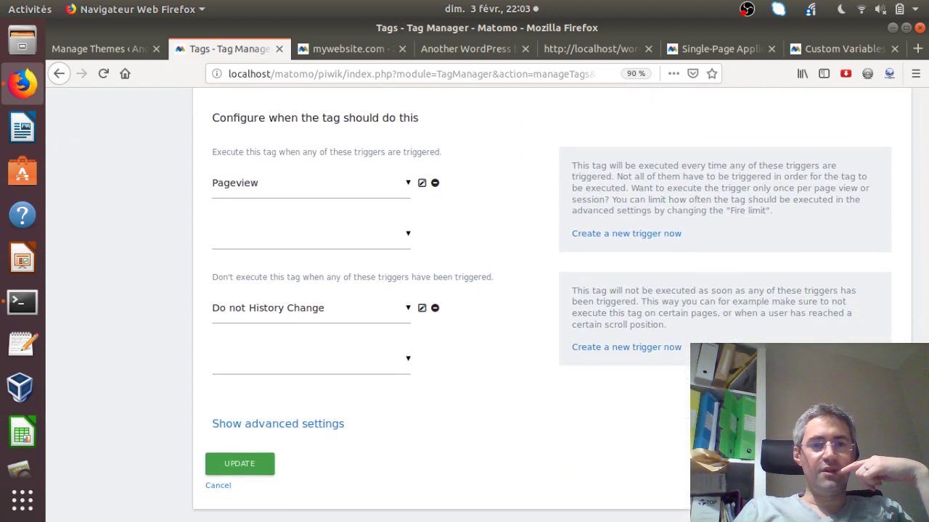
{"action": "scroll", "coordinate": [927, 276], "scroll_direction": "down", "scroll_amount": 1}
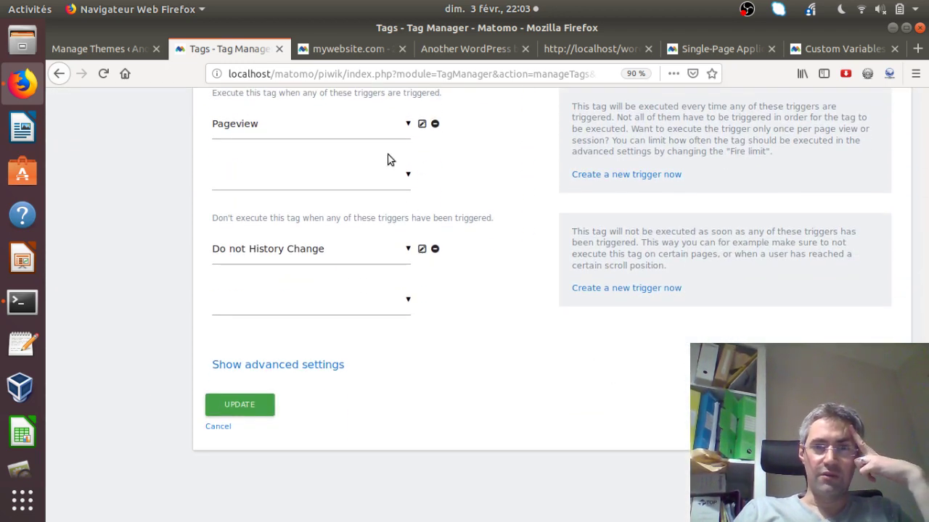
{"action": "scroll", "coordinate": [384, 250], "scroll_direction": "up", "scroll_amount": 1}
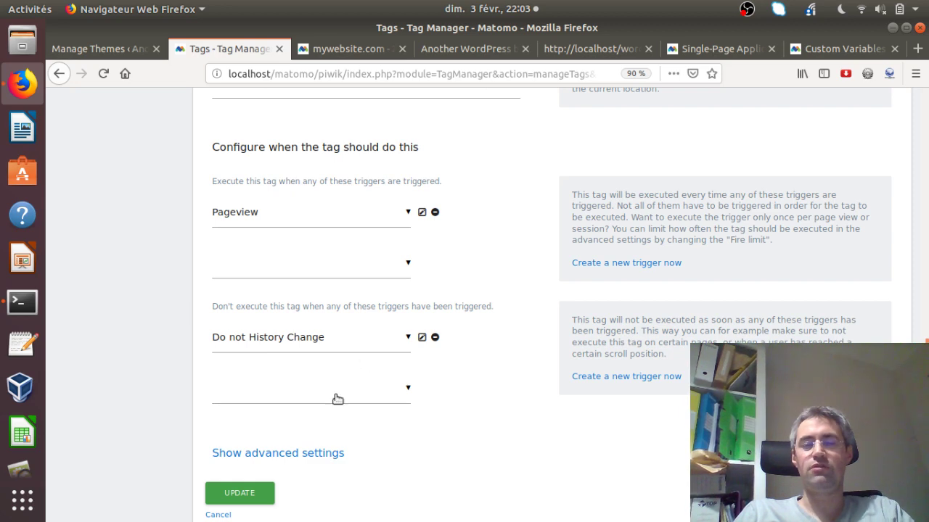
{"action": "left_click", "coordinate": [229, 494]}
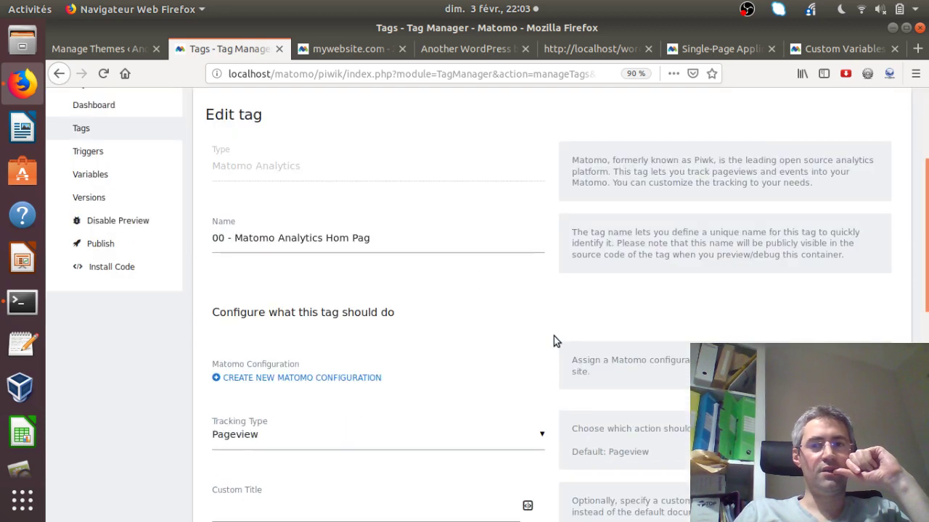
Create a new container version named "liv" and publish it to the Live environment
{"action": "left_click_drag", "start_coordinate": [926, 268], "coordinate": [926, 194]}
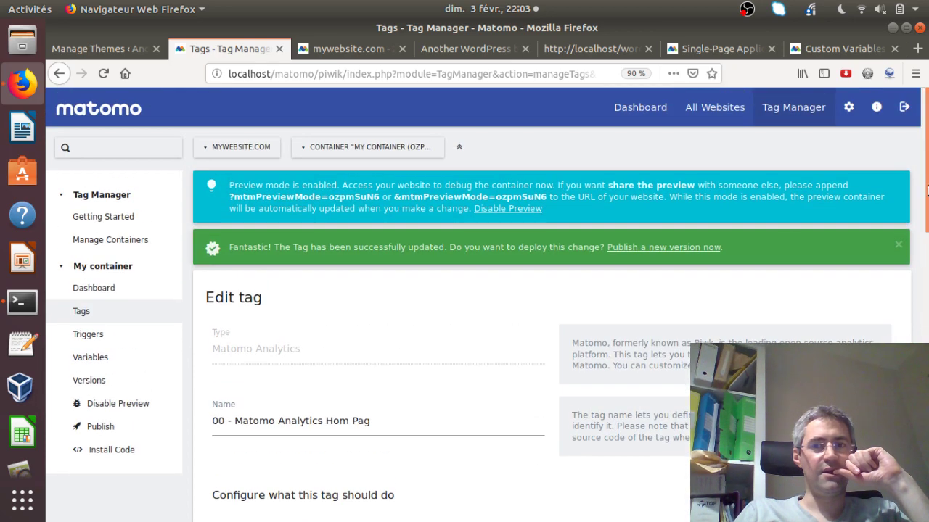
{"action": "left_click", "coordinate": [663, 250]}
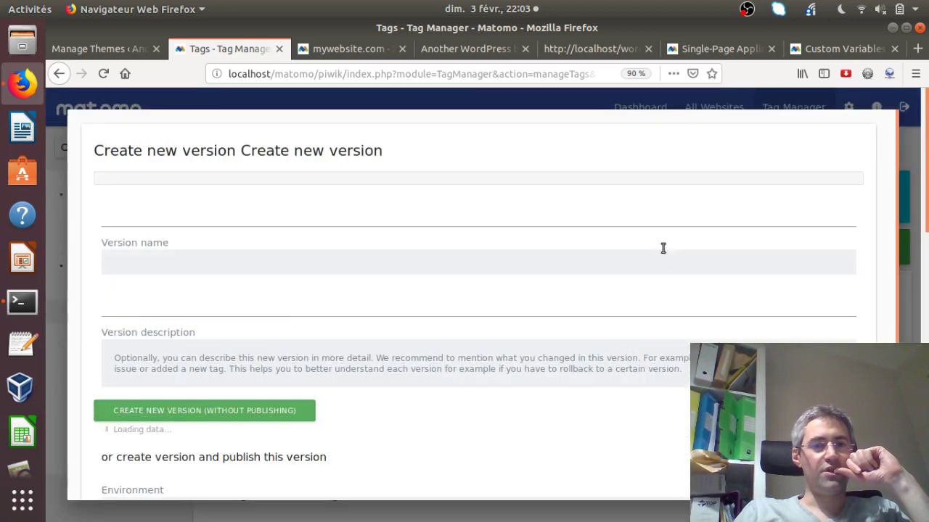
{"action": "left_click", "coordinate": [303, 208]}
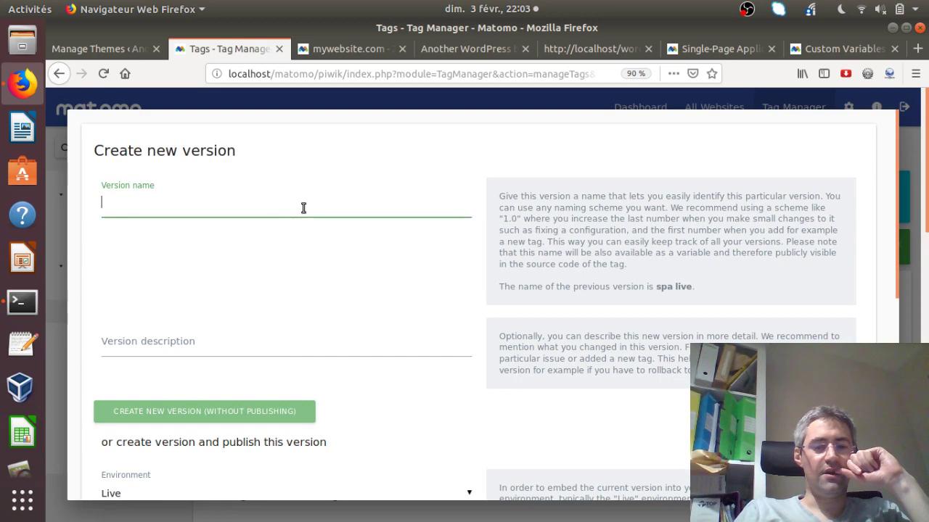
{"action": "type", "text": "liv"}
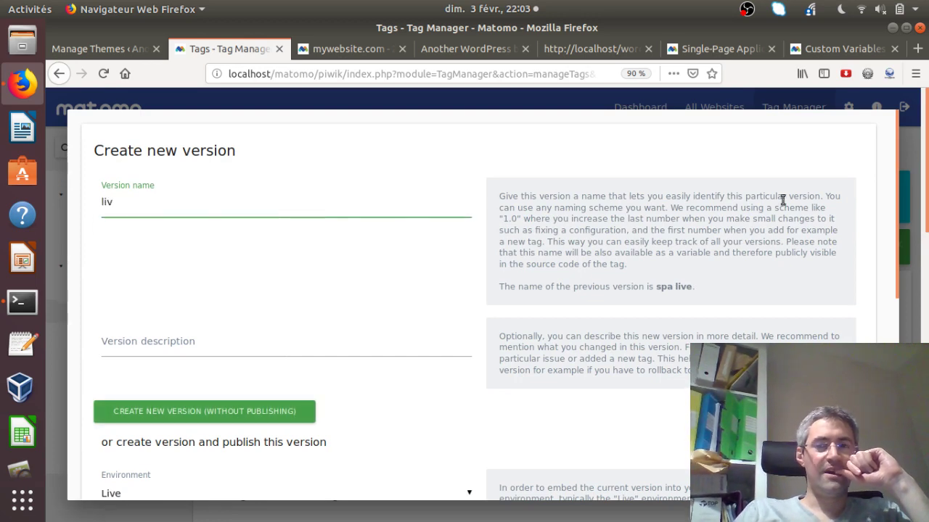
{"action": "left_click_drag", "start_coordinate": [893, 163], "coordinate": [907, 312]}
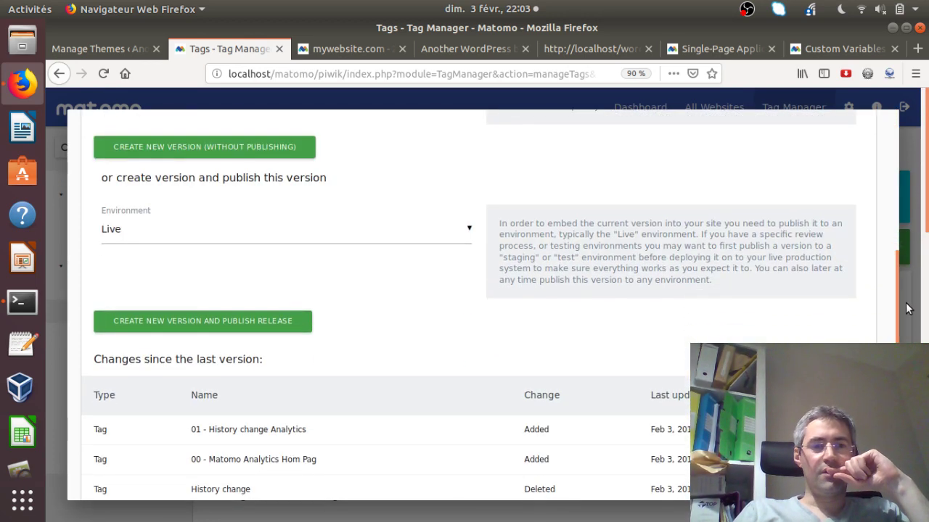
{"action": "left_click", "coordinate": [225, 323]}
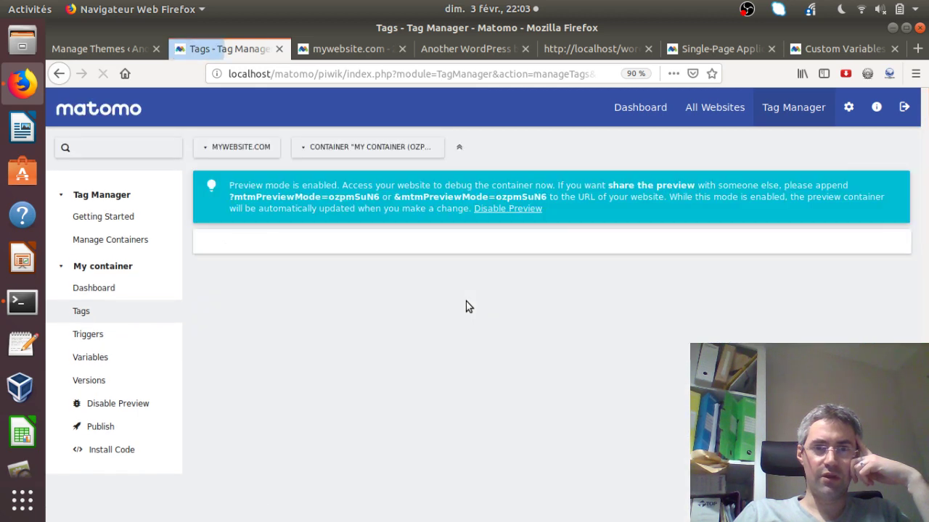
Copy the preview parameter ?mtmPreviewMode=ozpmSuN6 and load the blog's home URL with it appended
{"action": "left_click_drag", "start_coordinate": [379, 200], "coordinate": [232, 196]}
{"action": "key", "text": "ctrl+c"}
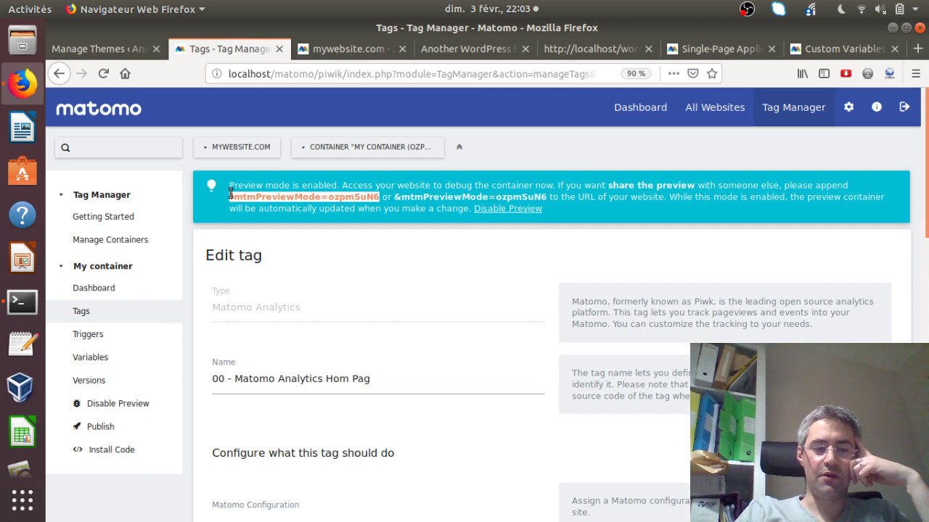
{"action": "left_click", "coordinate": [434, 49]}
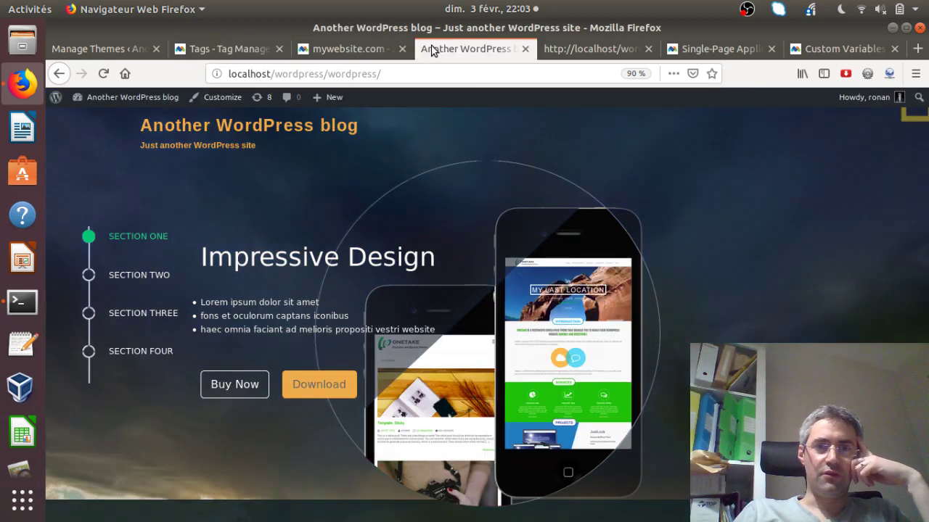
{"action": "left_click", "coordinate": [398, 76]}
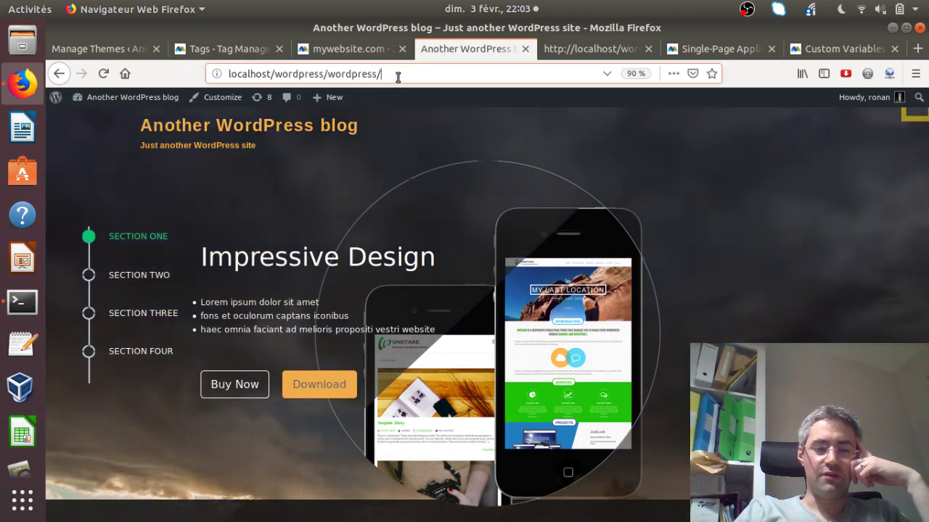
{"action": "key", "text": "ctrl+v"}
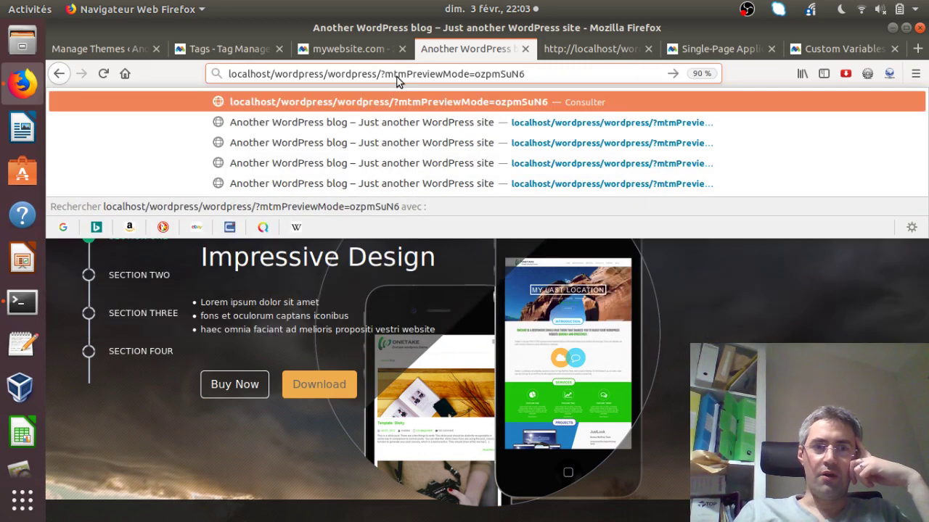
{"action": "key", "text": "Return"}
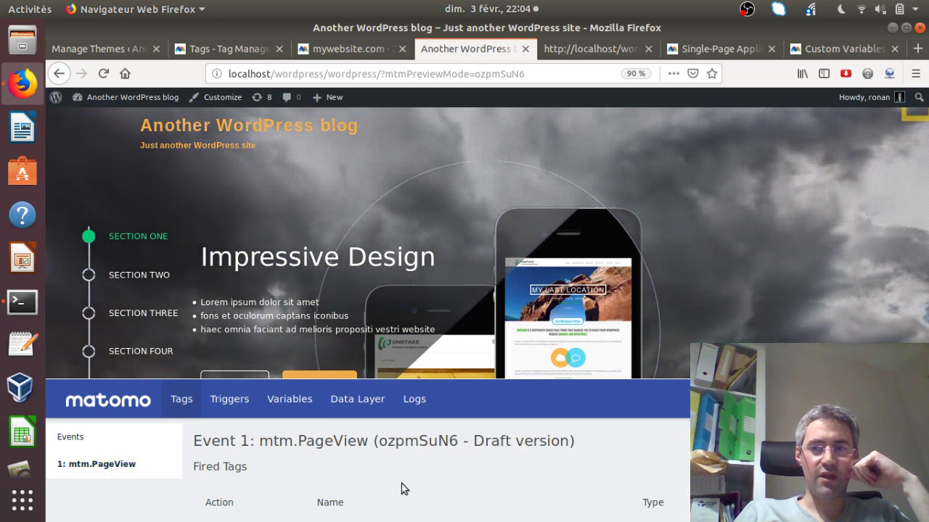
Examine the fired and not yet fired tags for the mtm.PageView event in the blog's preview debugger
{"action": "scroll", "coordinate": [367, 450], "scroll_direction": "down", "scroll_amount": 3}
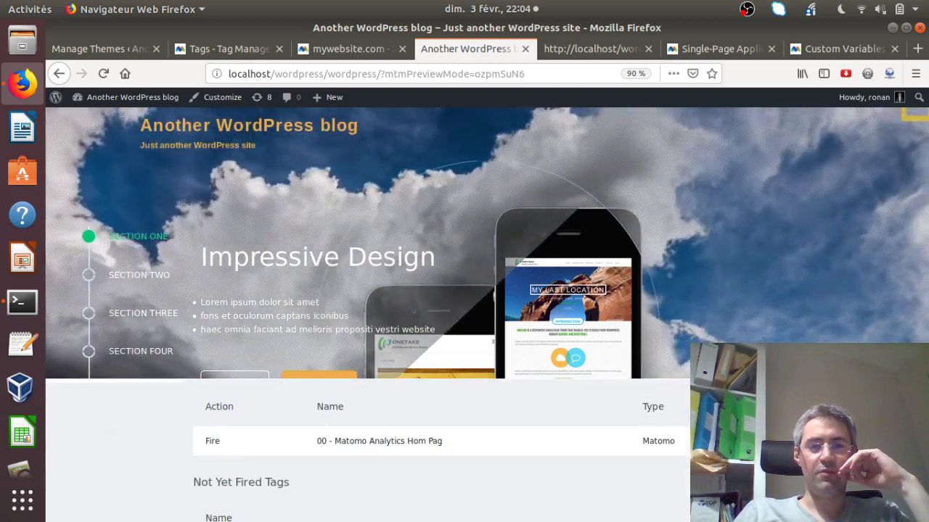
{"action": "scroll", "coordinate": [368, 450], "scroll_direction": "down", "scroll_amount": 2}
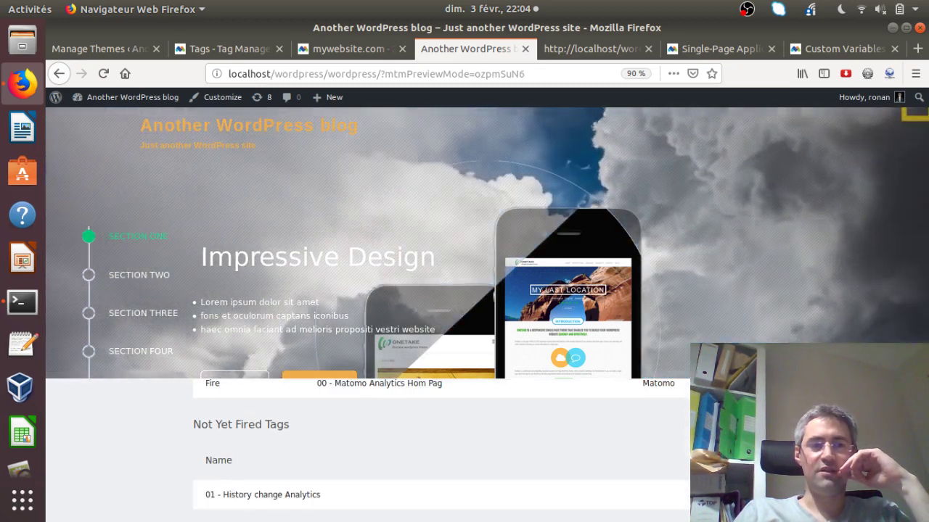
{"action": "scroll", "coordinate": [367, 450], "scroll_direction": "up", "scroll_amount": 3}
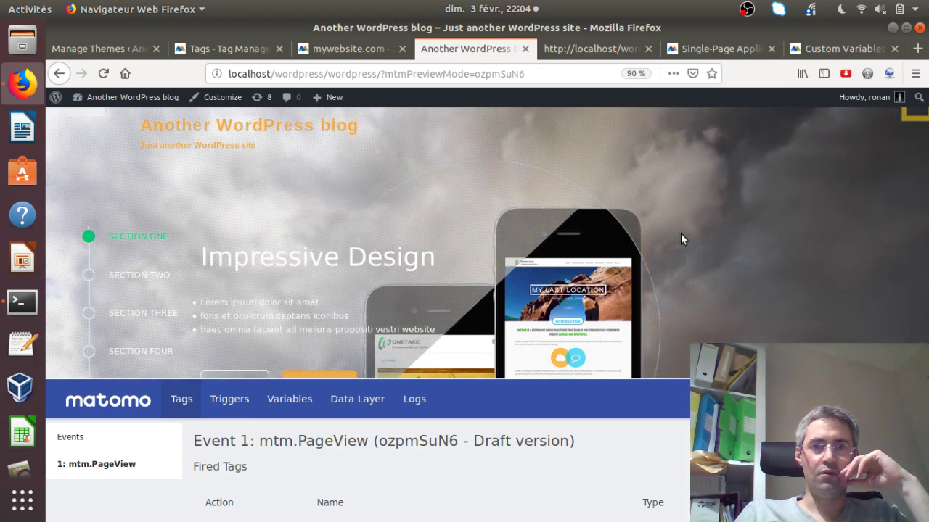
Move the blog to section two and inspect the tags handled by mtm.HistoryChange events 2 and 3
{"action": "scroll", "coordinate": [681, 233], "scroll_direction": "down", "scroll_amount": 1}
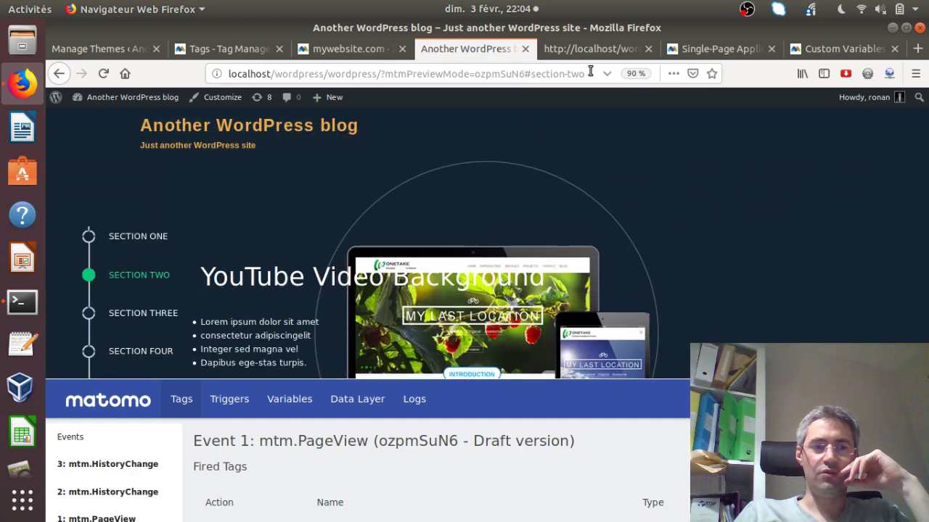
{"action": "left_click", "coordinate": [108, 491]}
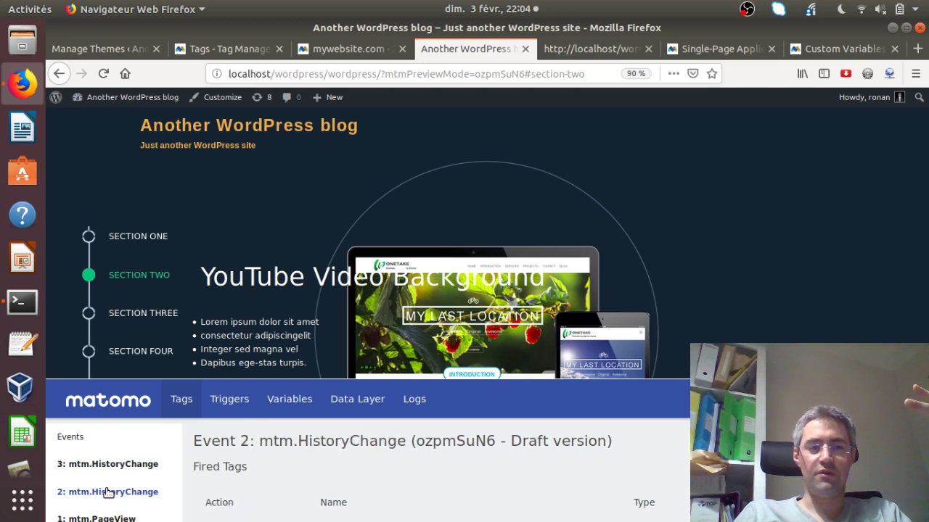
{"action": "scroll", "coordinate": [363, 450], "scroll_direction": "down", "scroll_amount": 3}
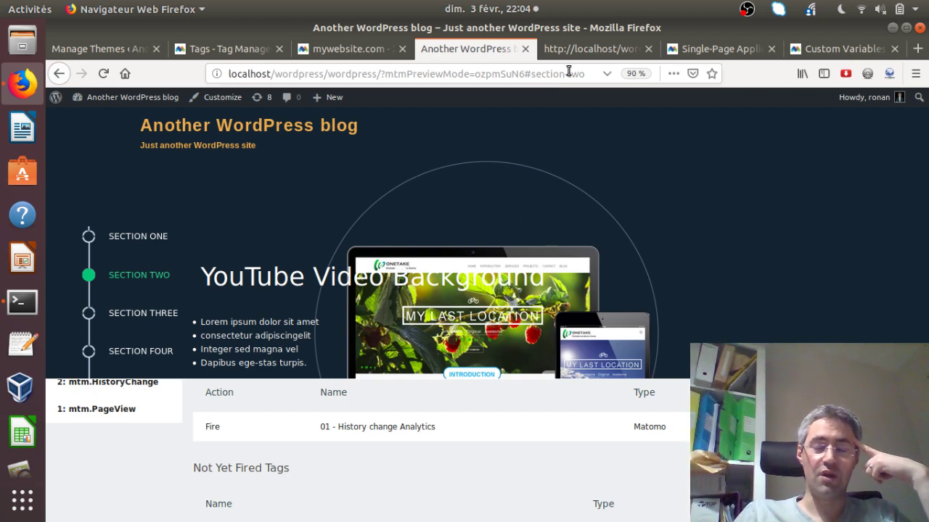
{"action": "scroll", "coordinate": [518, 436], "scroll_direction": "up", "scroll_amount": 2}
{"action": "left_click", "coordinate": [127, 421]}
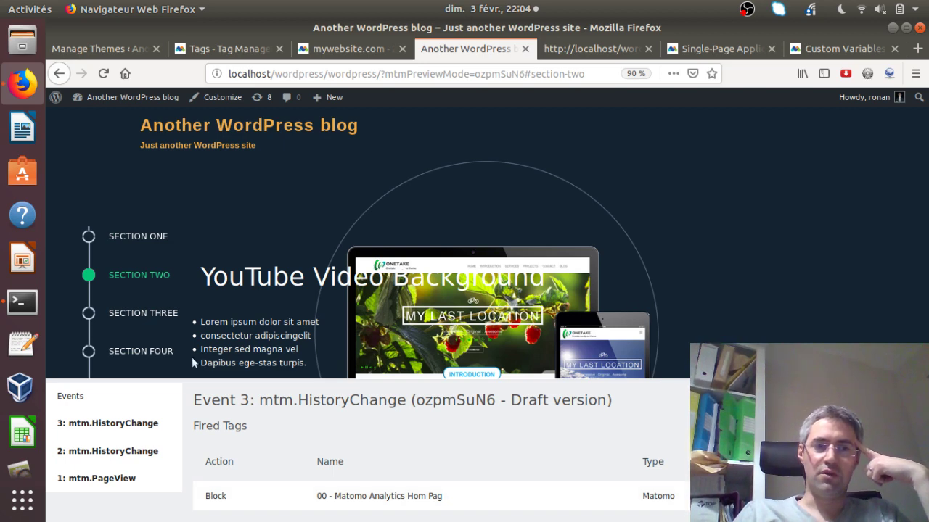
{"action": "scroll", "coordinate": [367, 450], "scroll_direction": "up", "scroll_amount": 1}
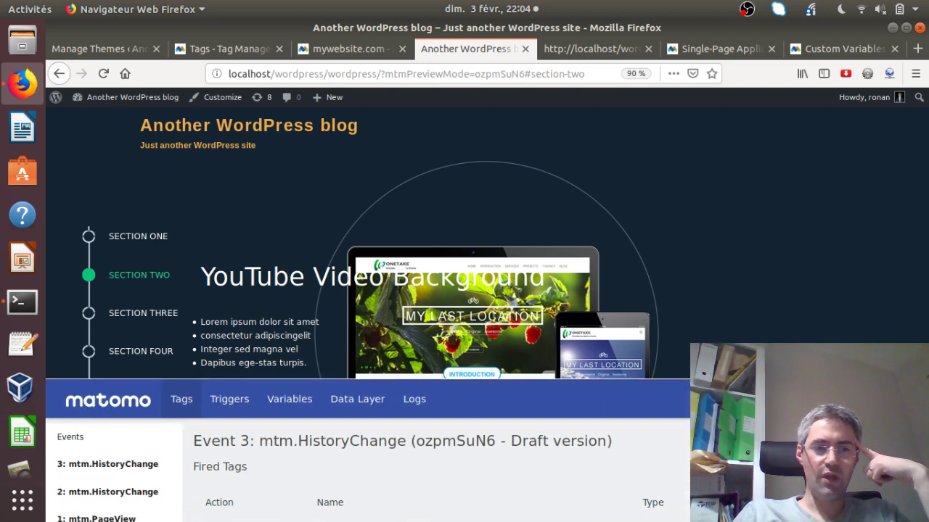
Go to section four of the blog and inspect the tags handled by mtm.HistoryChange events 4 and 5
{"action": "left_click", "coordinate": [154, 355]}
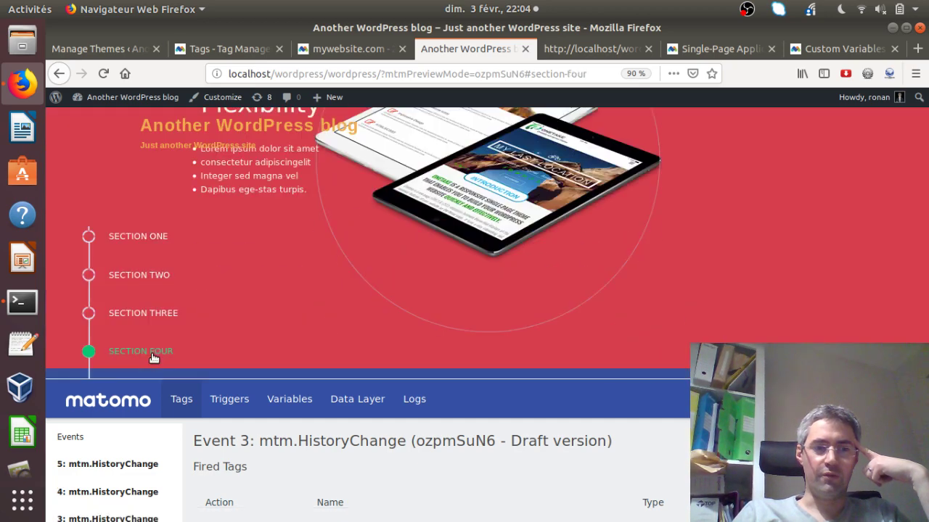
{"action": "left_click", "coordinate": [126, 499]}
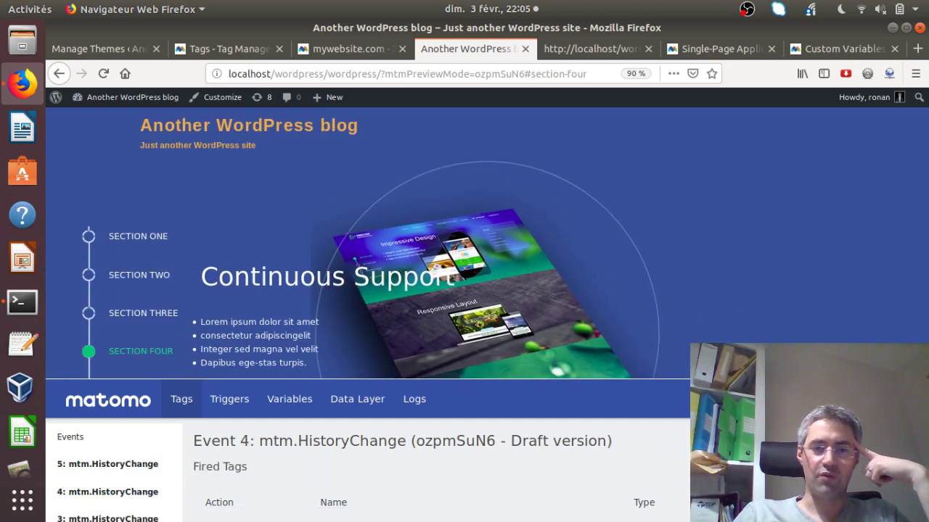
{"action": "scroll", "coordinate": [368, 450], "scroll_direction": "down", "scroll_amount": 3}
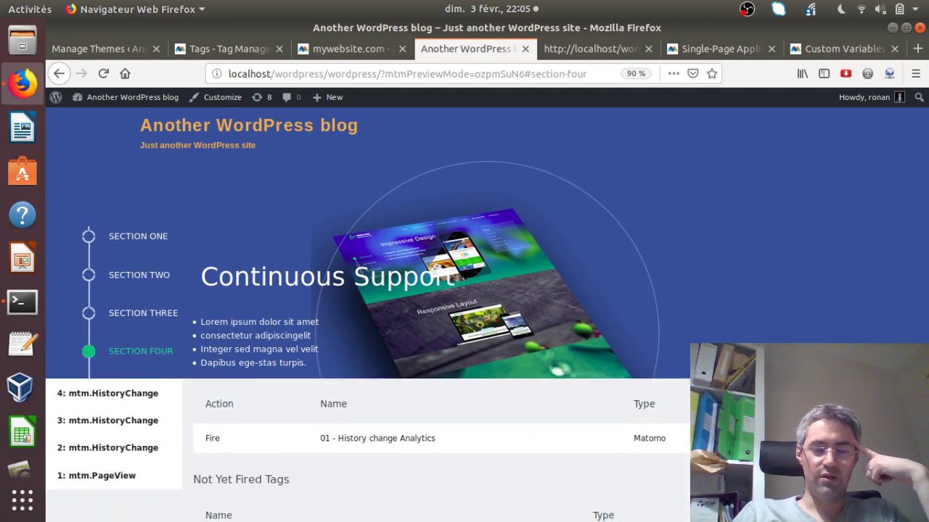
{"action": "scroll", "coordinate": [367, 450], "scroll_direction": "up", "scroll_amount": 1}
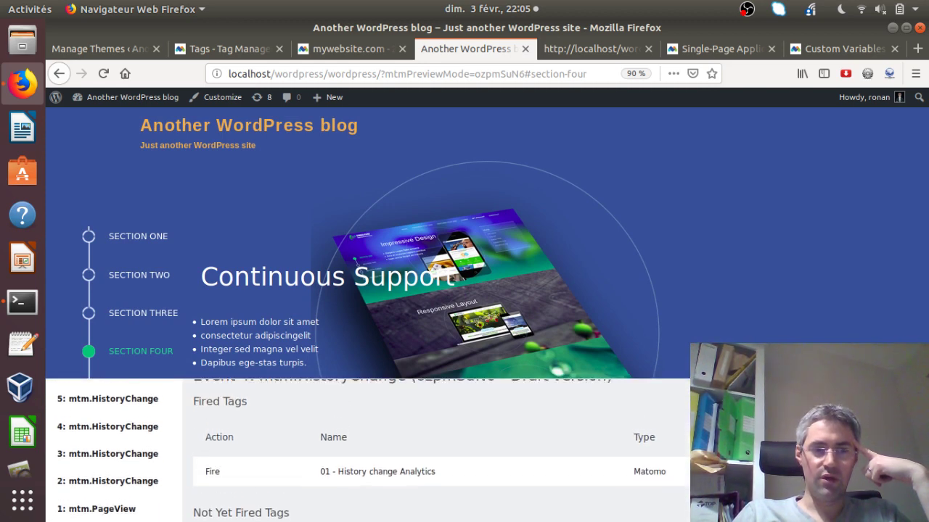
{"action": "left_click", "coordinate": [108, 404]}
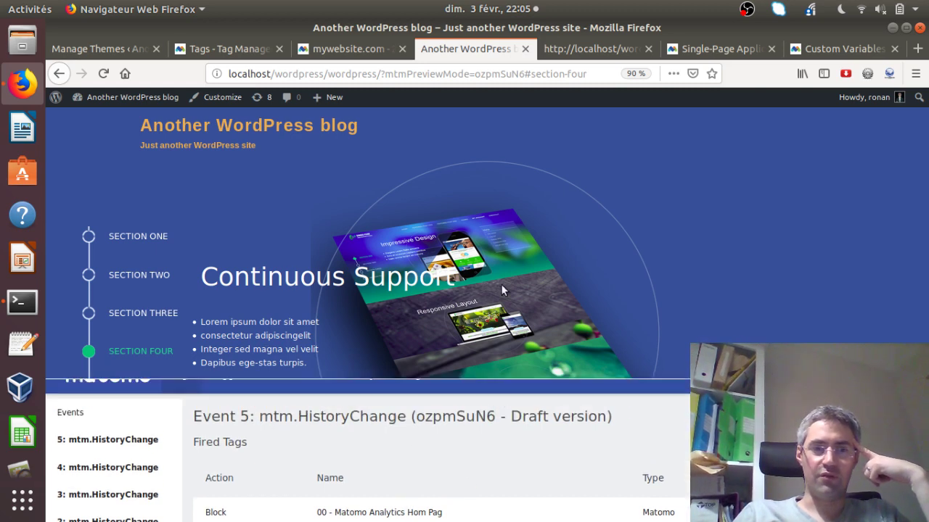
Move back and forth between the blog's sections to generate more history change events, ending on section two
{"action": "scroll", "coordinate": [484, 231], "scroll_direction": "up", "scroll_amount": 2}
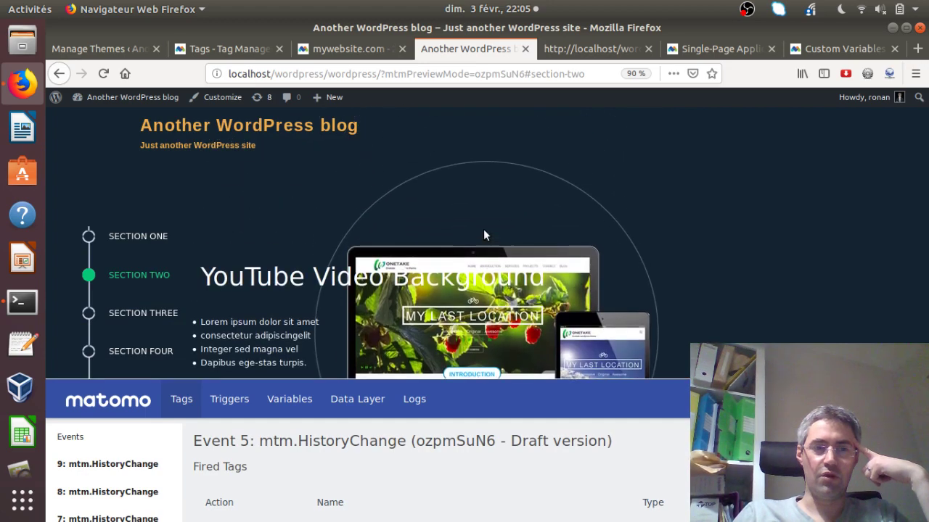
{"action": "scroll", "coordinate": [483, 229], "scroll_direction": "down", "scroll_amount": 1}
{"action": "scroll", "coordinate": [484, 229], "scroll_direction": "up", "scroll_amount": 1}
{"action": "scroll", "coordinate": [483, 228], "scroll_direction": "down", "scroll_amount": 1}
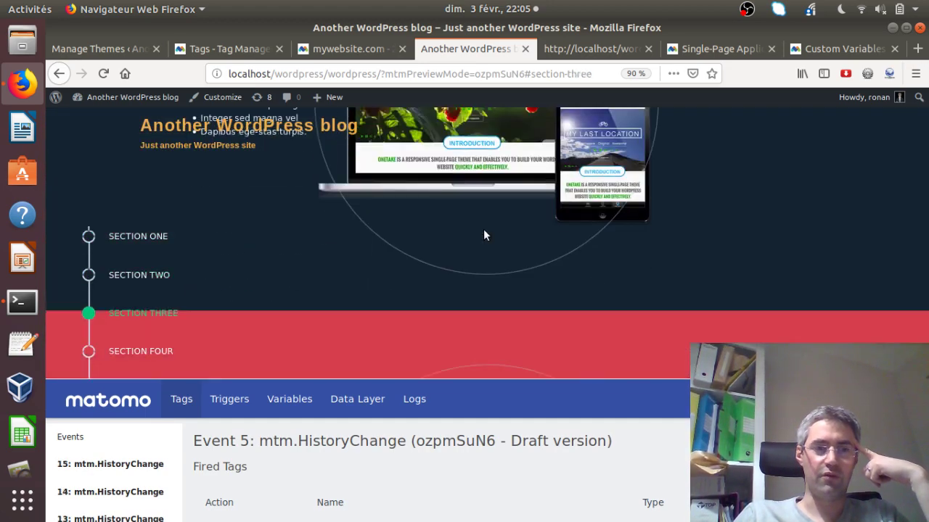
{"action": "scroll", "coordinate": [483, 229], "scroll_direction": "up", "scroll_amount": 1}
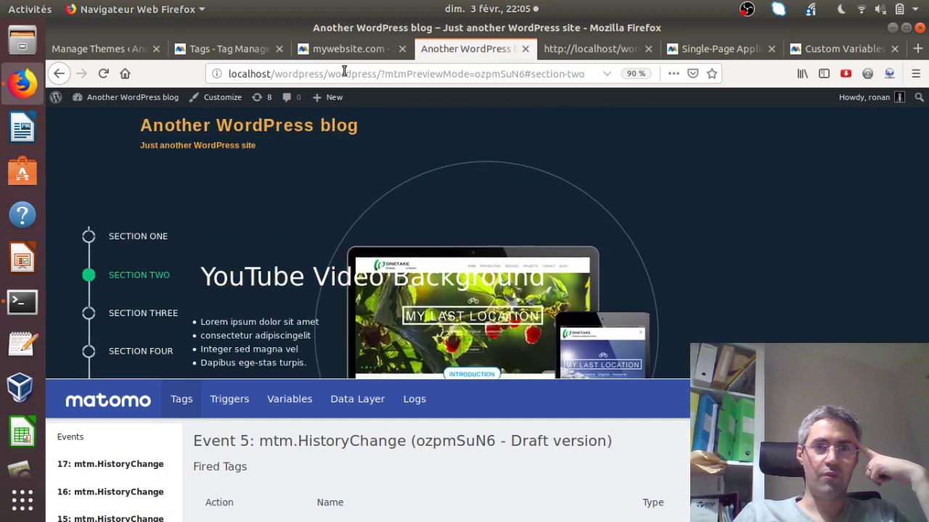
Refresh Matomo's visits log and examine the latest actions recorded in the newest visit
{"action": "left_click", "coordinate": [333, 47]}
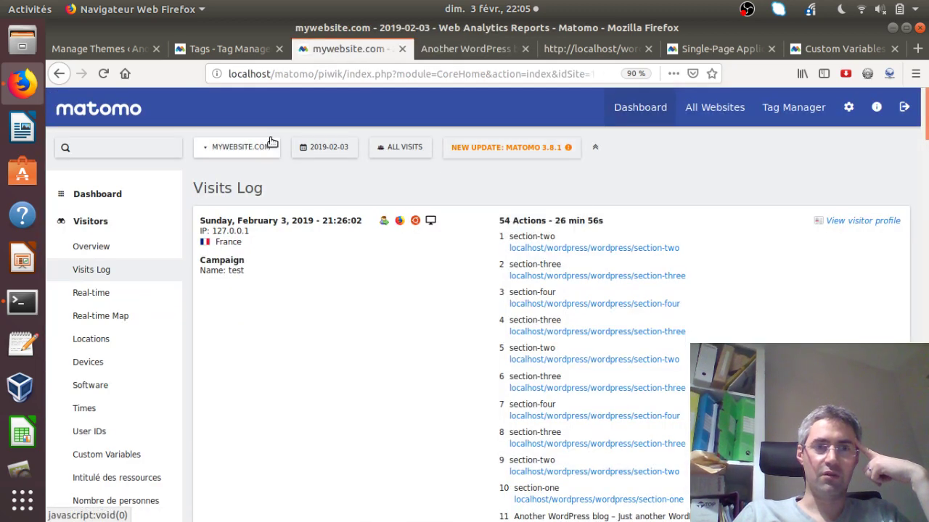
{"action": "left_click", "coordinate": [103, 72]}
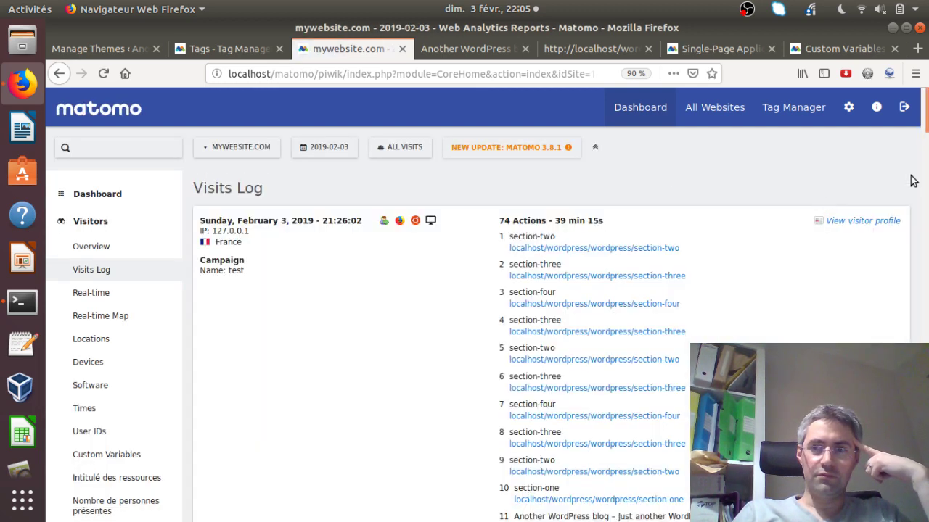
{"action": "left_click_drag", "start_coordinate": [926, 116], "coordinate": [926, 319]}
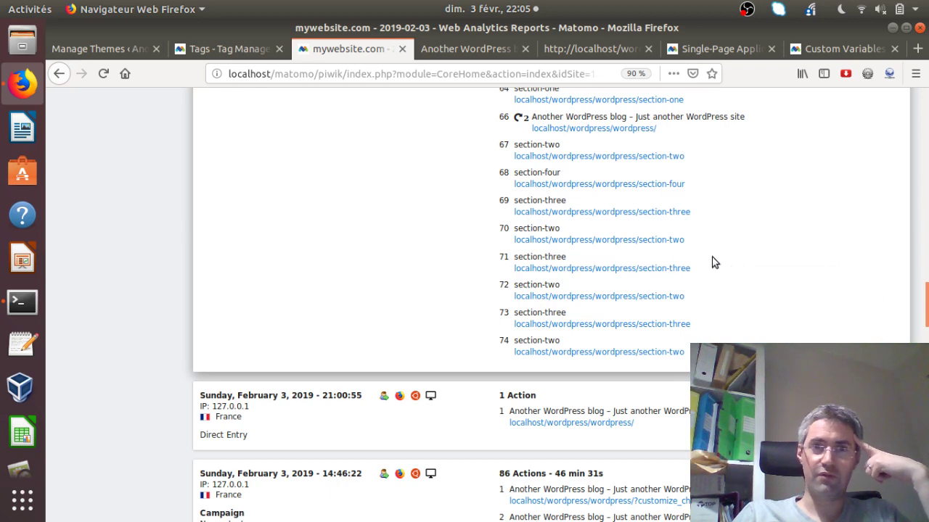
Return to the blog's preview debugger and inspect the triggers and variables of mtm.HistoryChange event 5
{"action": "left_click", "coordinate": [443, 51]}
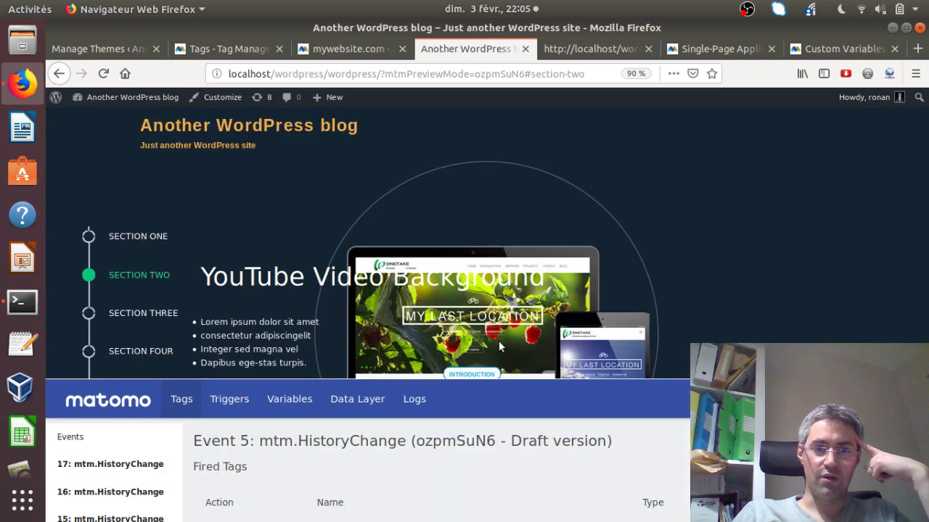
{"action": "left_click", "coordinate": [229, 399]}
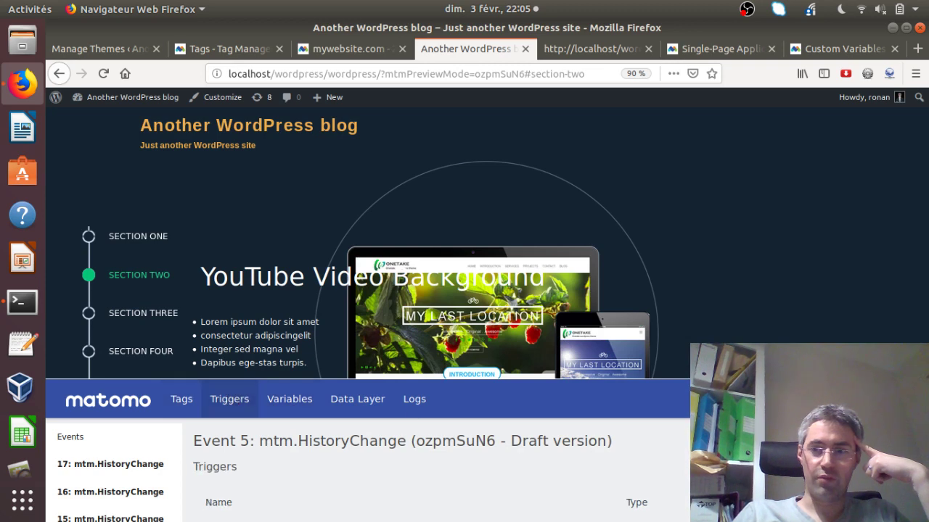
{"action": "scroll", "coordinate": [362, 472], "scroll_direction": "down", "scroll_amount": 3}
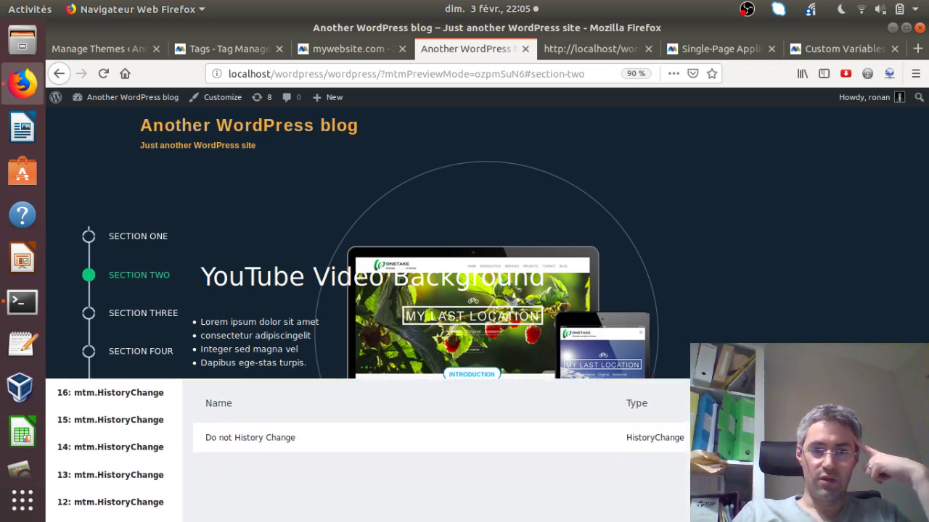
{"action": "scroll", "coordinate": [363, 472], "scroll_direction": "up", "scroll_amount": 3}
{"action": "left_click", "coordinate": [300, 408]}
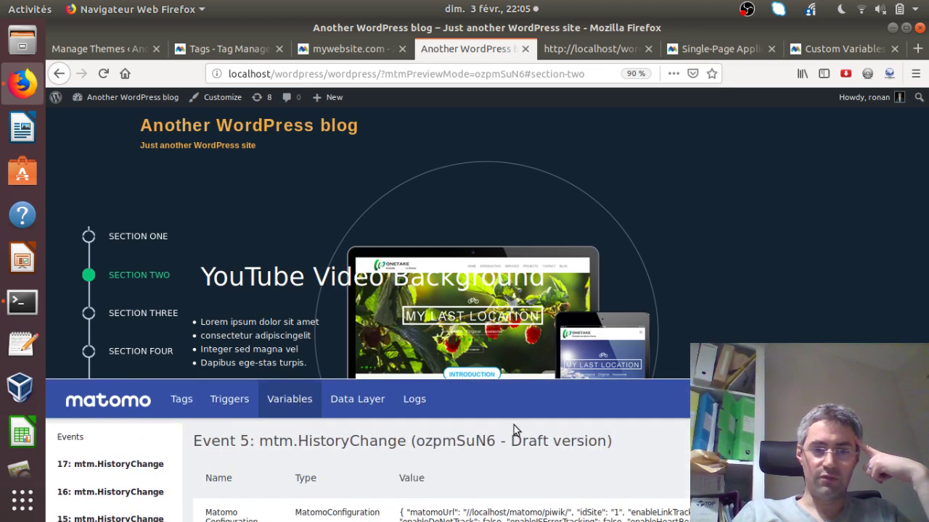
{"action": "scroll", "coordinate": [362, 464], "scroll_direction": "down", "scroll_amount": 5}
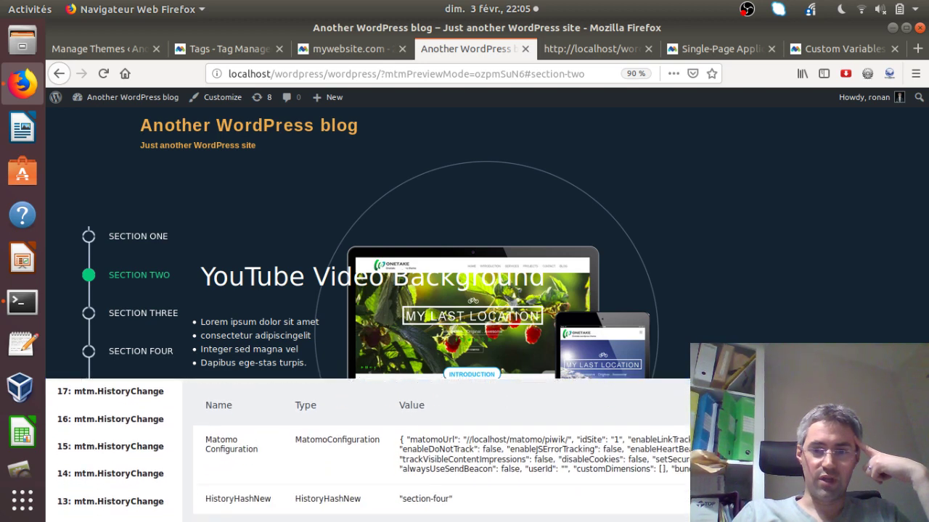
{"action": "scroll", "coordinate": [362, 449], "scroll_direction": "up", "scroll_amount": 2}
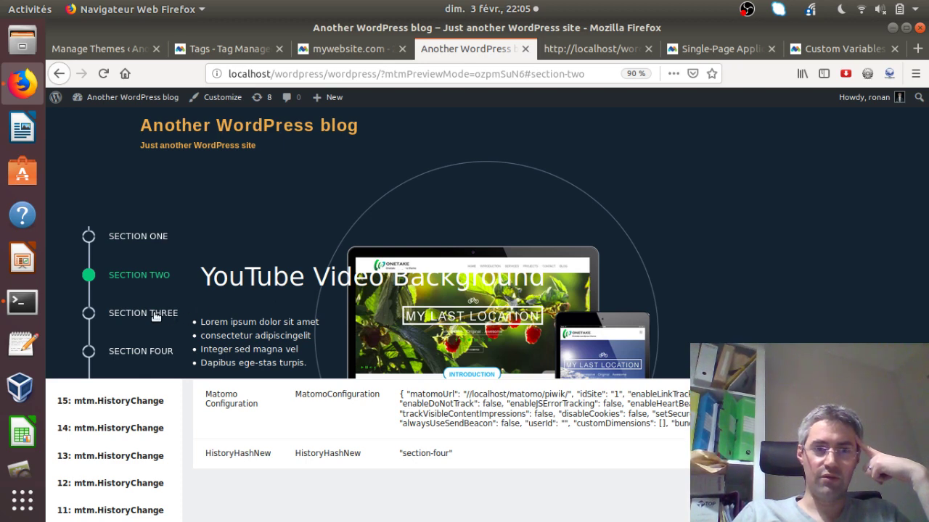
Load the blog's home page several times through its site title and go to section three
{"action": "left_click", "coordinate": [206, 128]}
{"action": "left_click", "coordinate": [249, 129]}
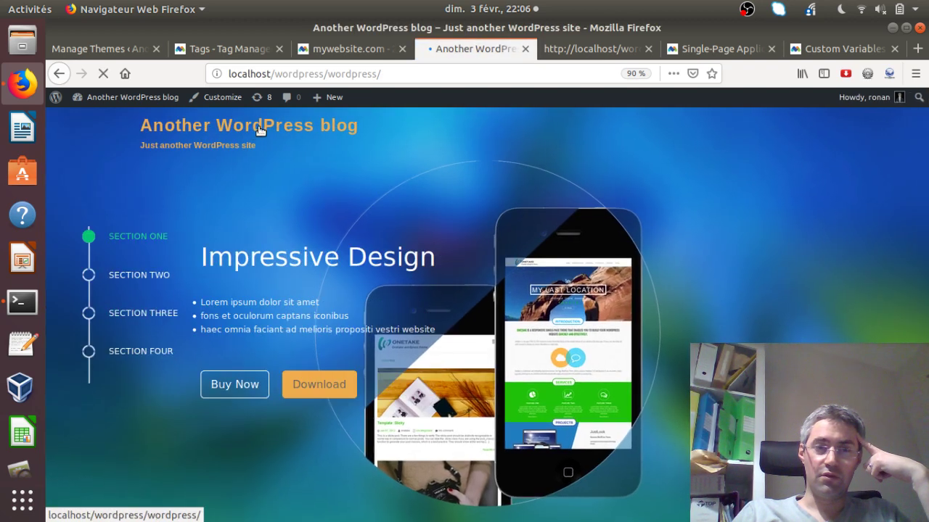
{"action": "left_click", "coordinate": [295, 123]}
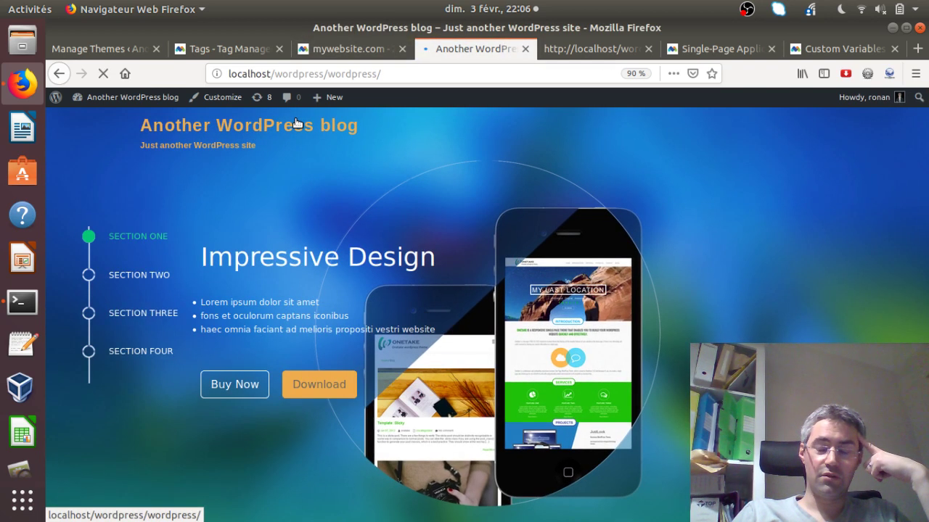
{"action": "left_click", "coordinate": [140, 313]}
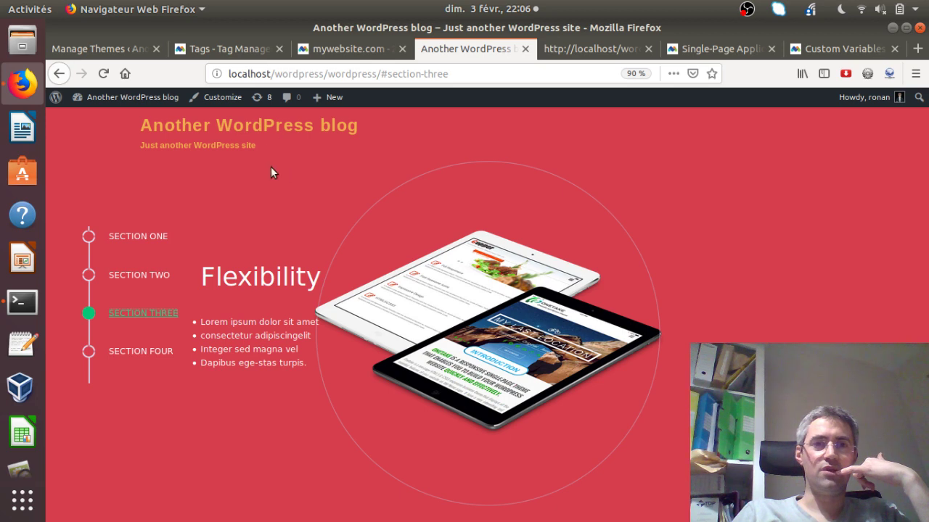
Refresh the visits log and compare the last actions of the newest visit with the section open in the blog
{"action": "left_click", "coordinate": [324, 51]}
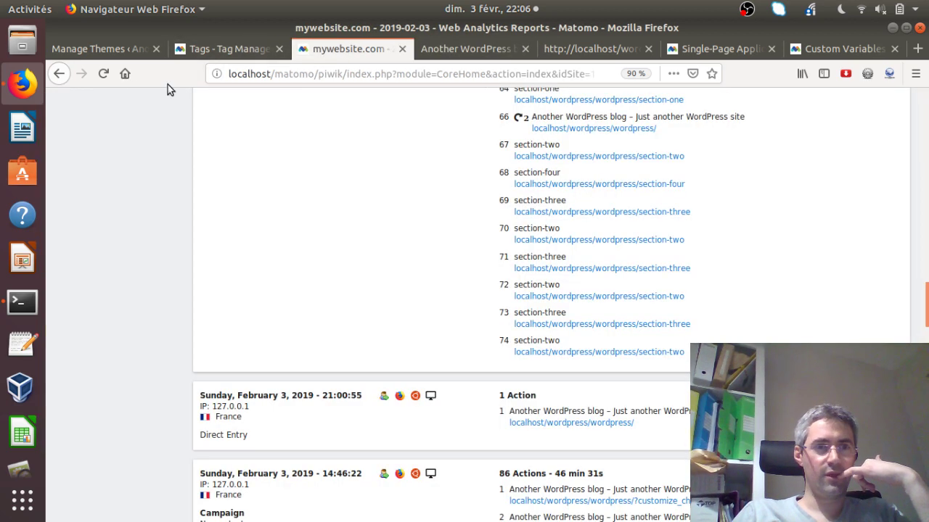
{"action": "left_click", "coordinate": [103, 83]}
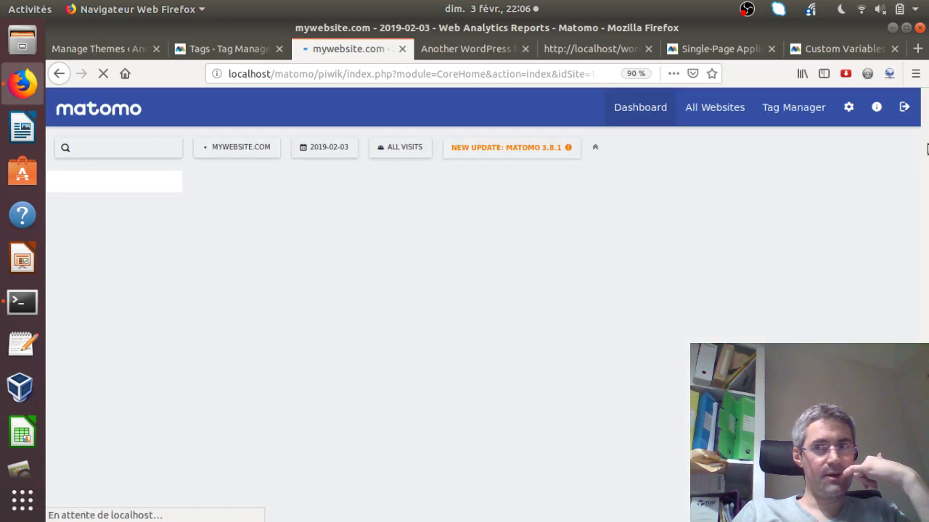
{"action": "left_click_drag", "start_coordinate": [925, 325], "coordinate": [926, 304]}
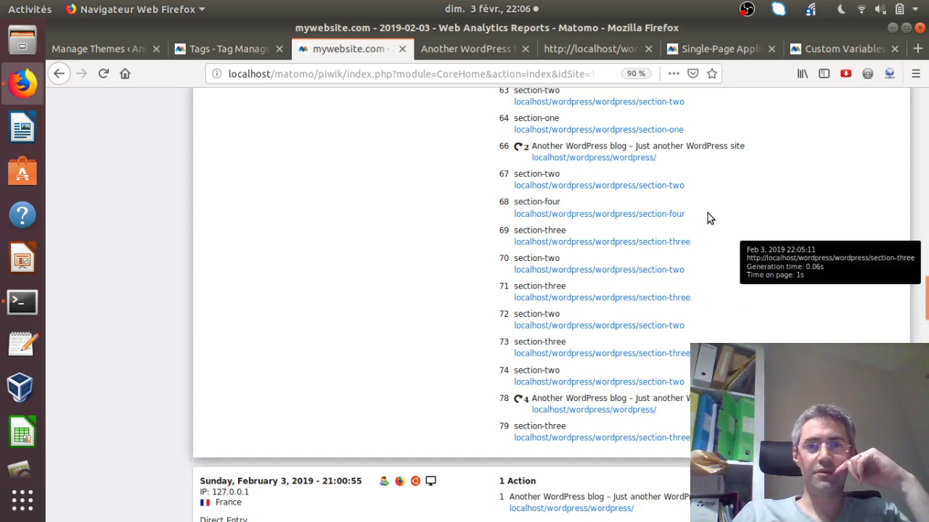
{"action": "left_click", "coordinate": [468, 57]}
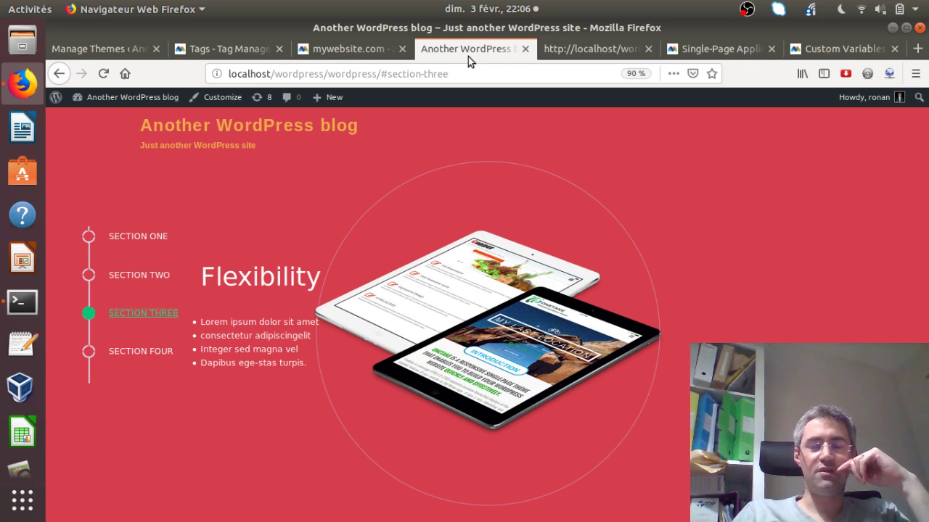
{"action": "left_click", "coordinate": [341, 51]}
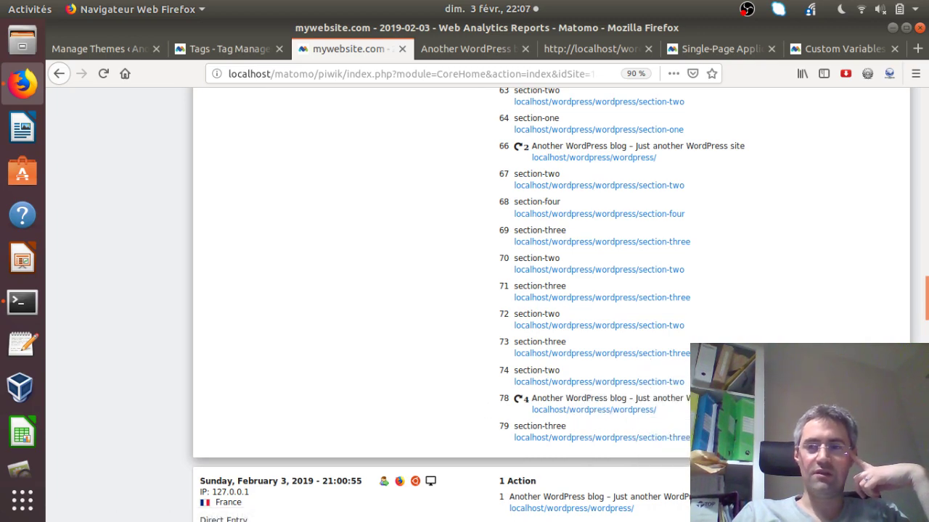
Open the visitors overview and examine the Sun, Feb 3 data point in the Visits Over Time graph
{"action": "left_click_drag", "start_coordinate": [926, 310], "coordinate": [926, 118]}
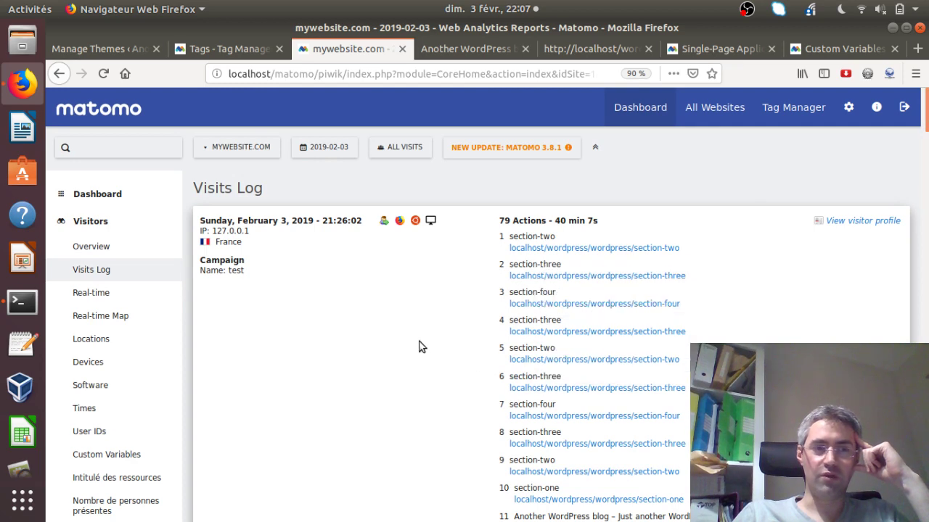
{"action": "left_click", "coordinate": [125, 251]}
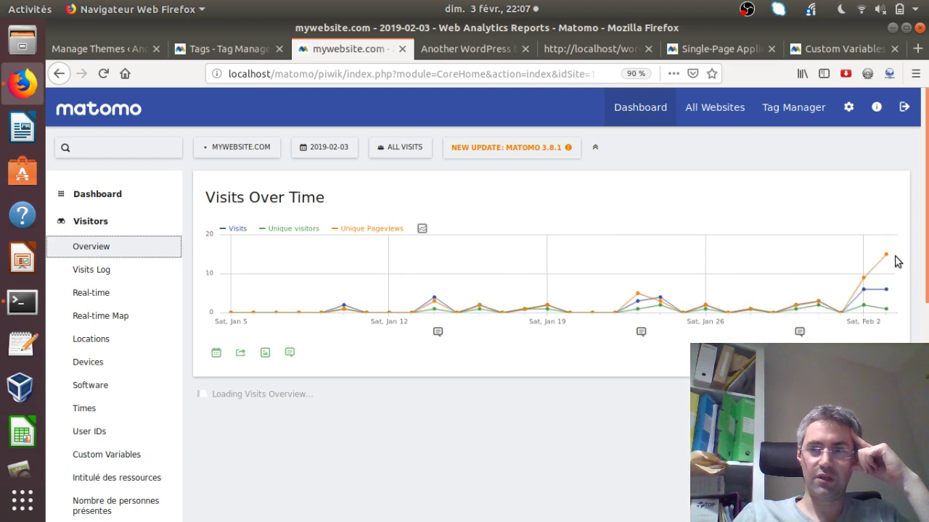
{"action": "mouse_move", "coordinate": [888, 261]}
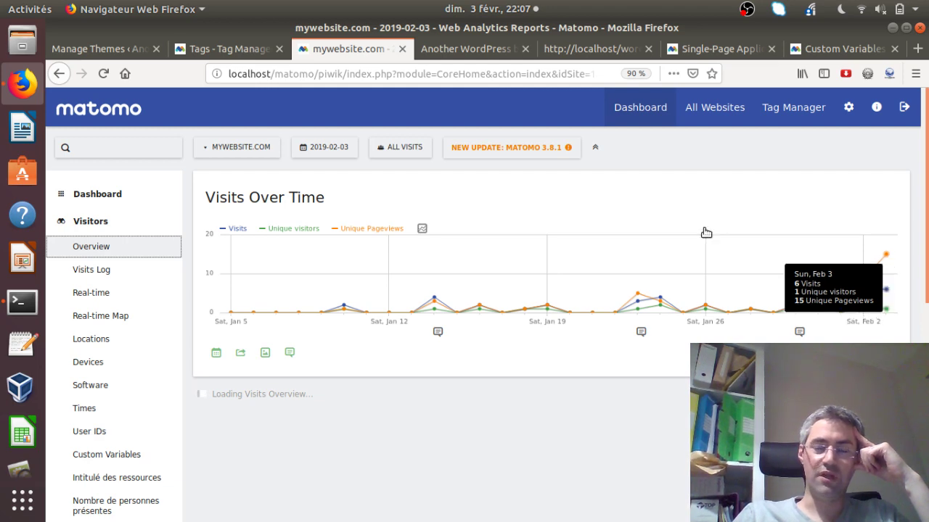
Open the visitor profile of the newest visit in the visits log, copy the visitor ID and close the profile
{"action": "left_click", "coordinate": [123, 276]}
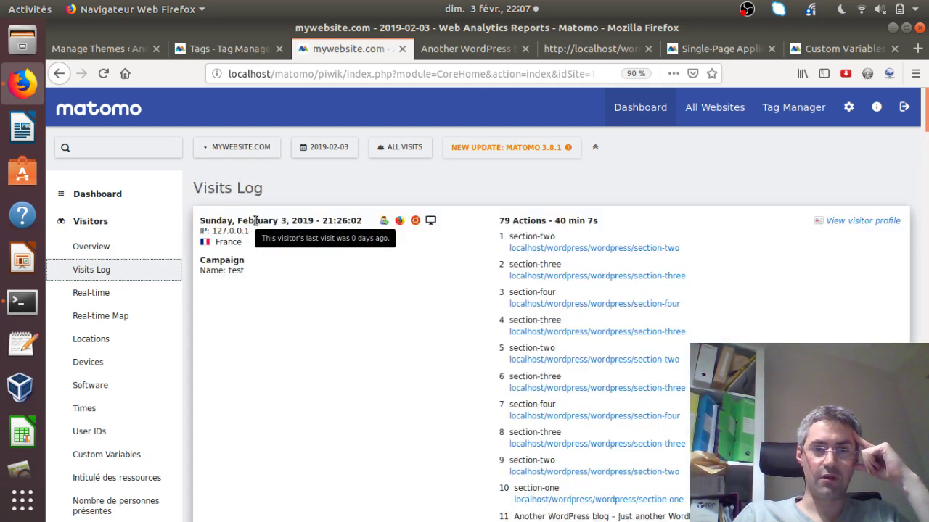
{"action": "left_click", "coordinate": [841, 221]}
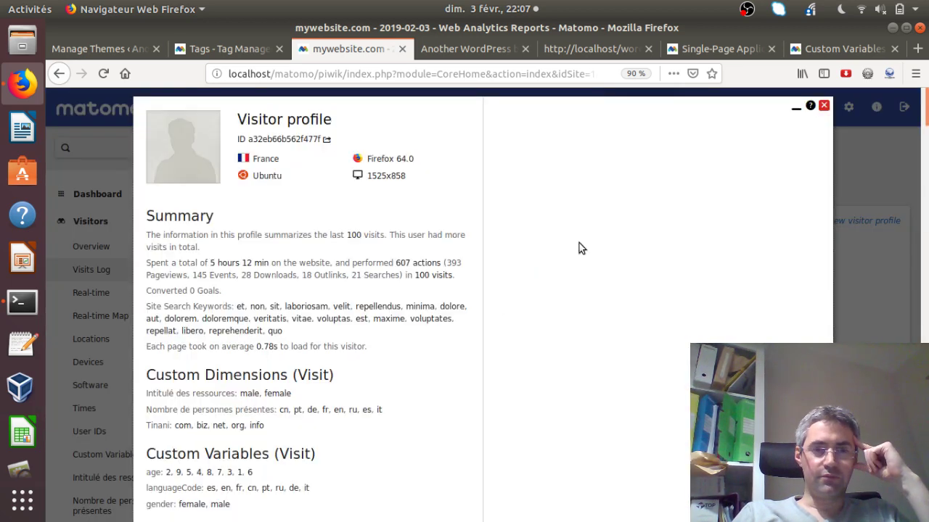
{"action": "right_click", "coordinate": [256, 142]}
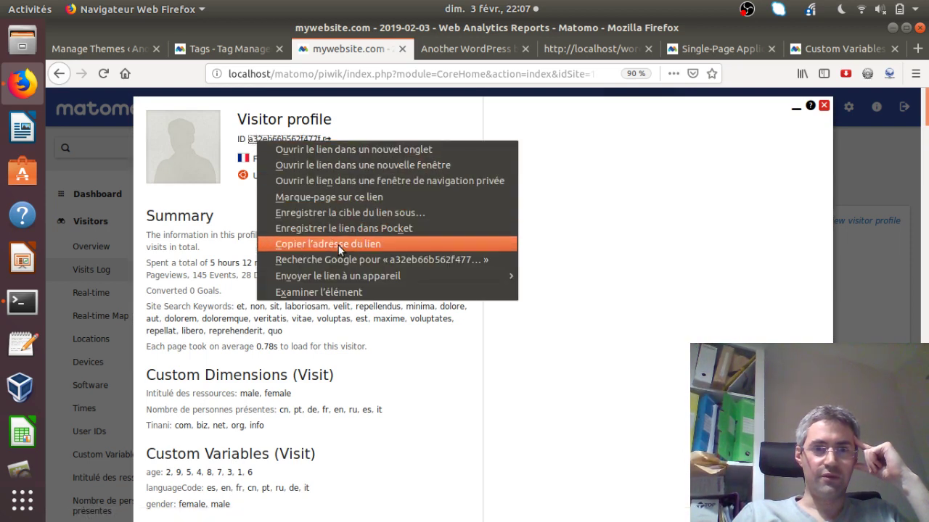
{"action": "left_click", "coordinate": [218, 149]}
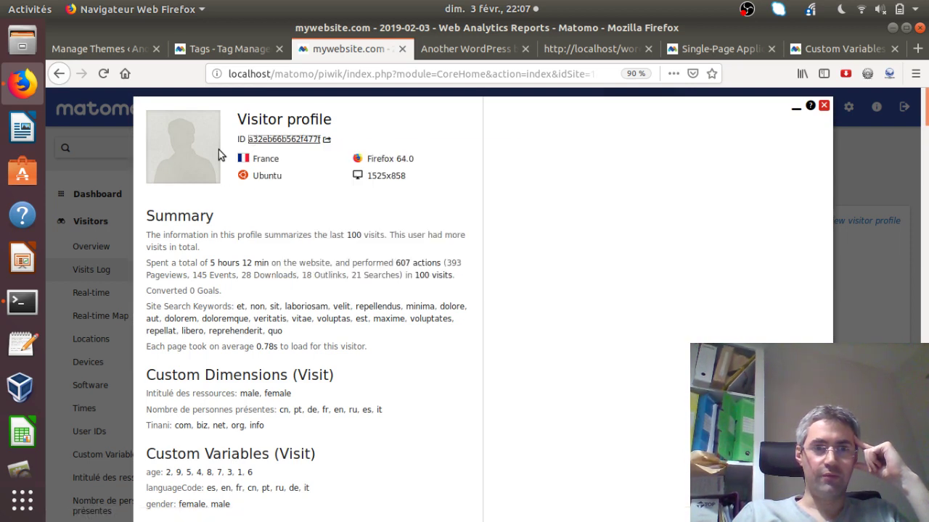
{"action": "left_click_drag", "start_coordinate": [244, 142], "coordinate": [321, 139]}
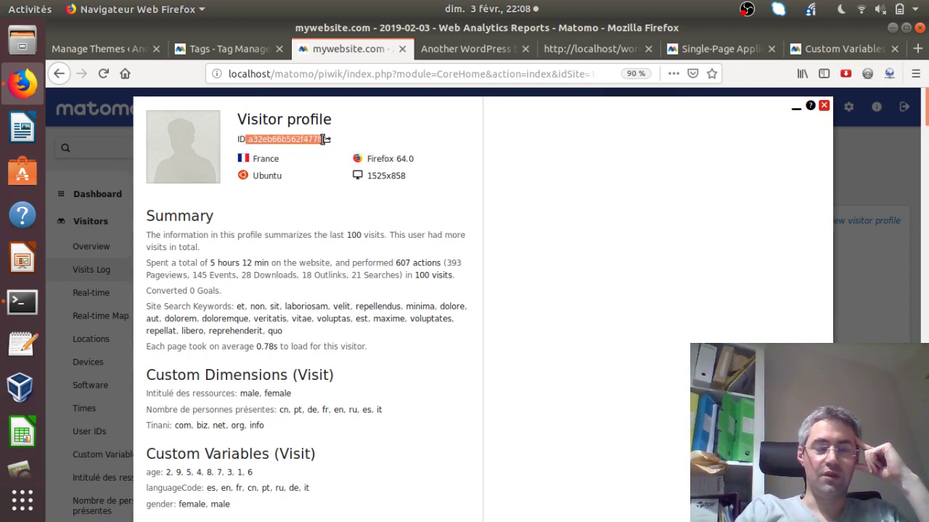
{"action": "right_click", "coordinate": [301, 139]}
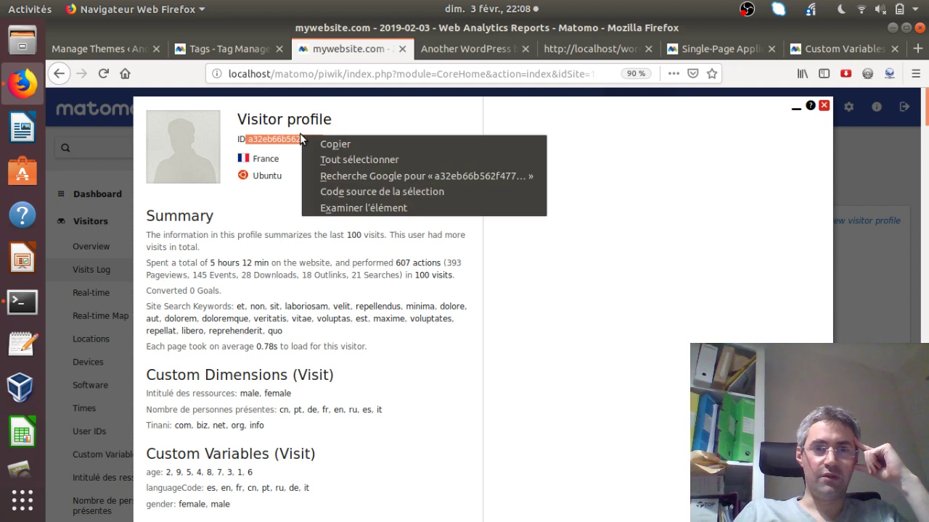
{"action": "left_click", "coordinate": [335, 143]}
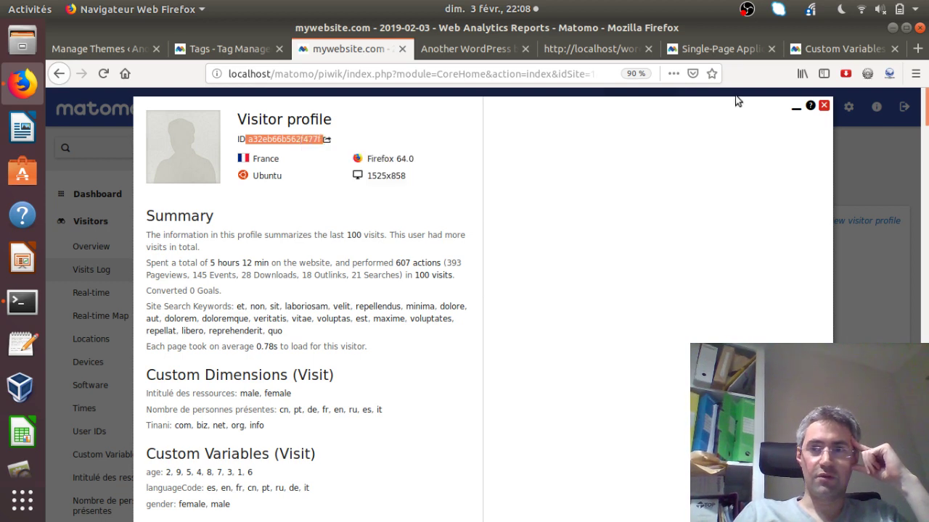
{"action": "left_click", "coordinate": [825, 106]}
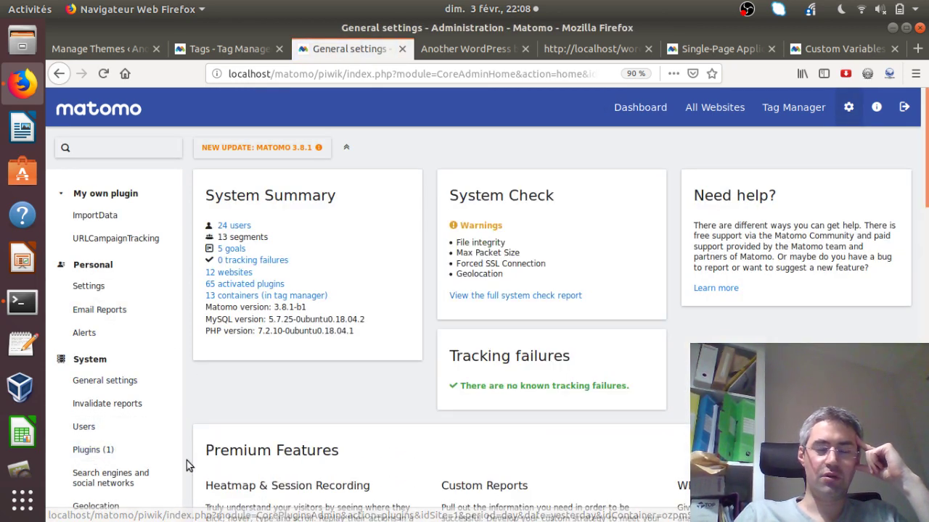
Open the GDPR Tools page in the privacy section of Matomo's administration
{"action": "scroll", "coordinate": [187, 460], "scroll_direction": "down", "scroll_amount": 3}
{"action": "scroll", "coordinate": [214, 393], "scroll_direction": "down", "scroll_amount": 3}
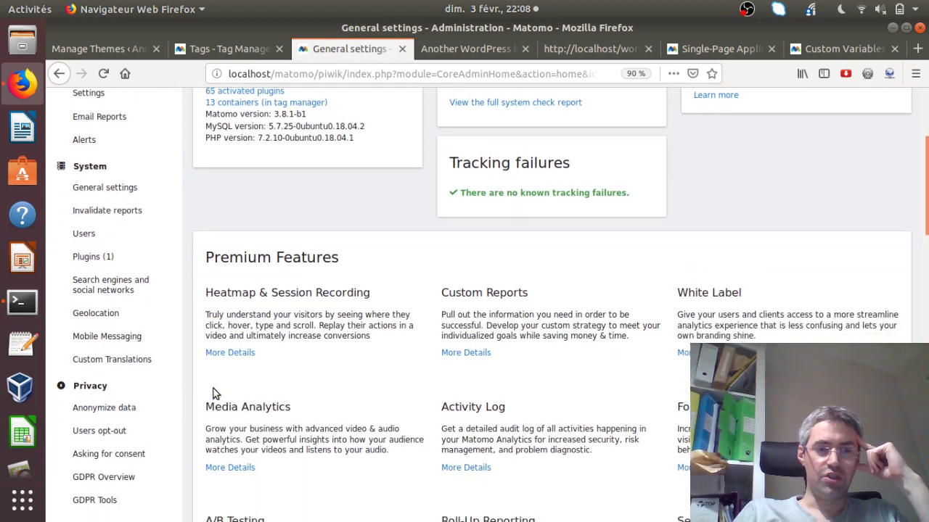
{"action": "left_click", "coordinate": [120, 402]}
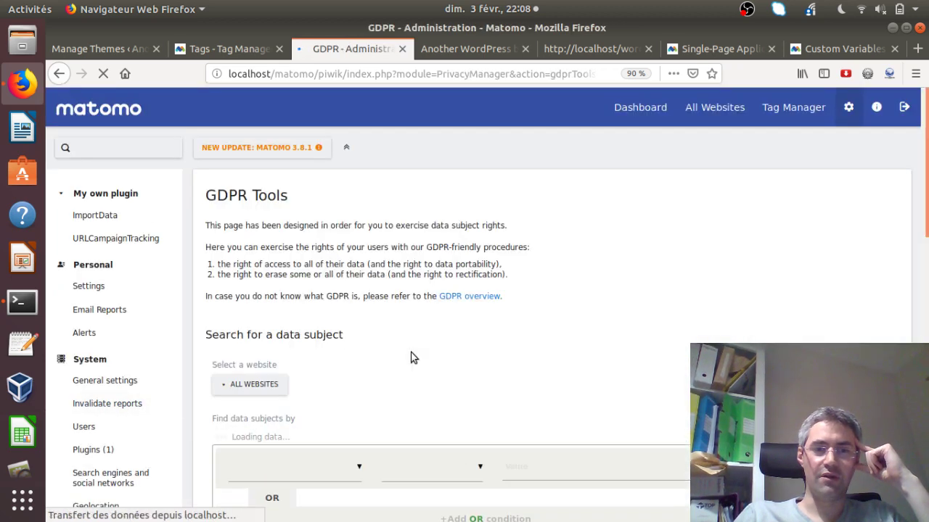
Set the data subject search criterion to Visitor ID, filtering the criteria list by "id"
{"action": "left_click", "coordinate": [328, 451]}
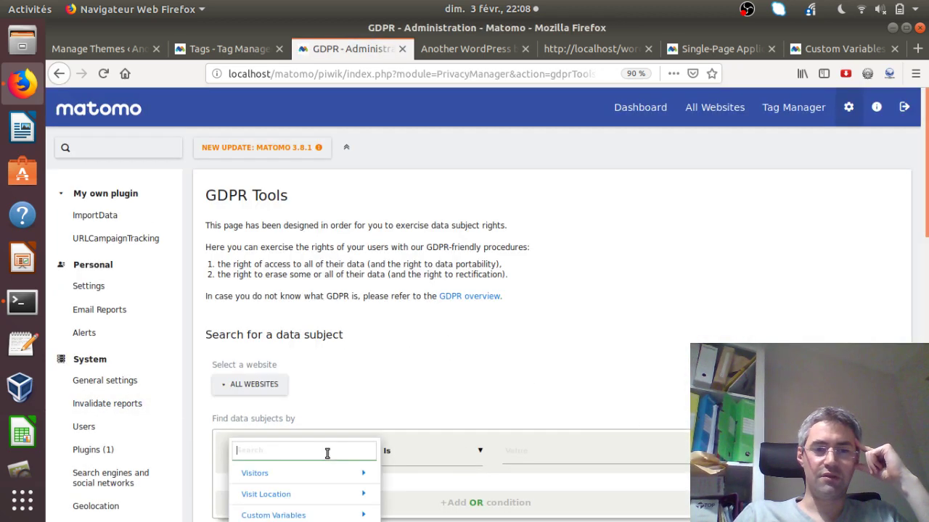
{"action": "left_click", "coordinate": [295, 478]}
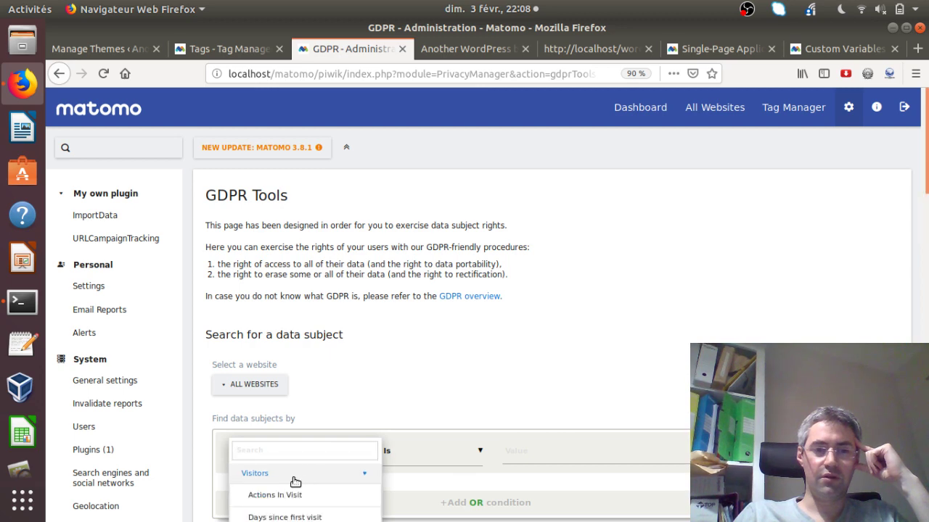
{"action": "scroll", "coordinate": [295, 482], "scroll_direction": "down", "scroll_amount": 7}
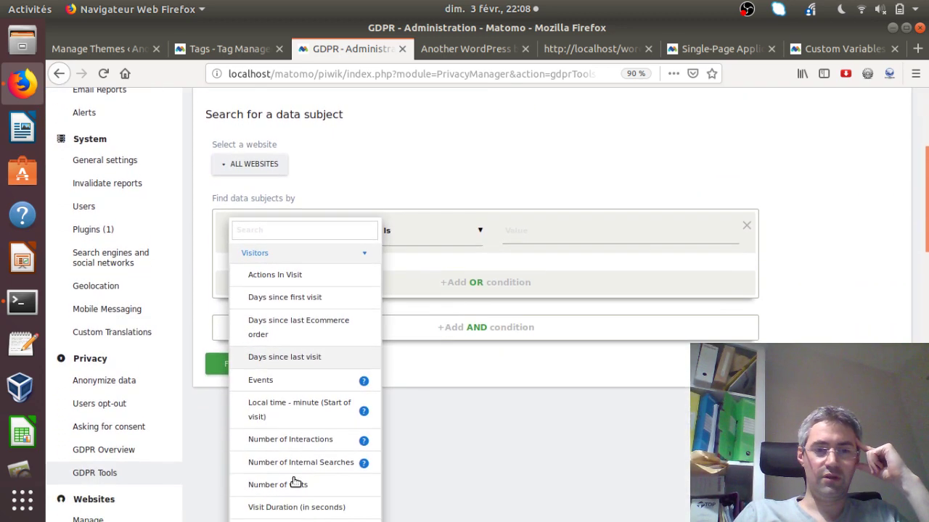
{"action": "scroll", "coordinate": [295, 482], "scroll_direction": "down", "scroll_amount": 7}
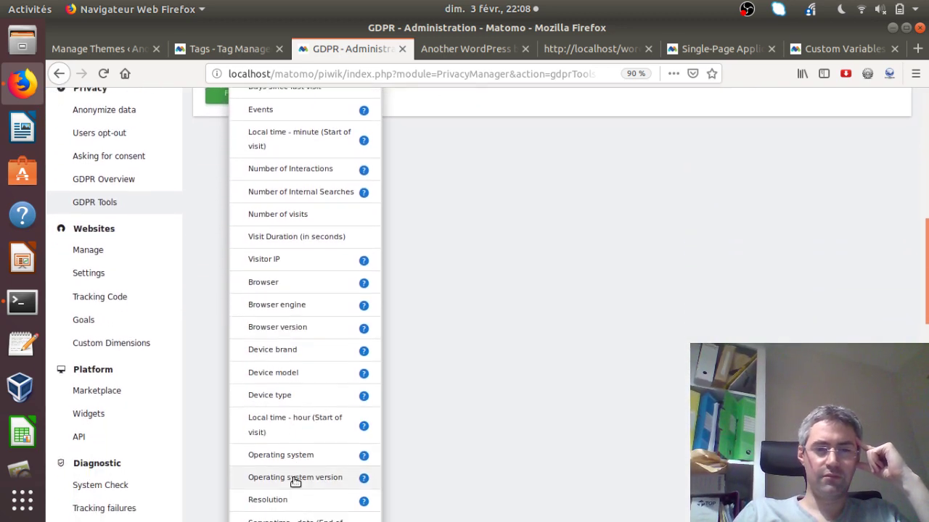
{"action": "scroll", "coordinate": [295, 480], "scroll_direction": "down", "scroll_amount": 4}
{"action": "scroll", "coordinate": [295, 481], "scroll_direction": "up", "scroll_amount": 13}
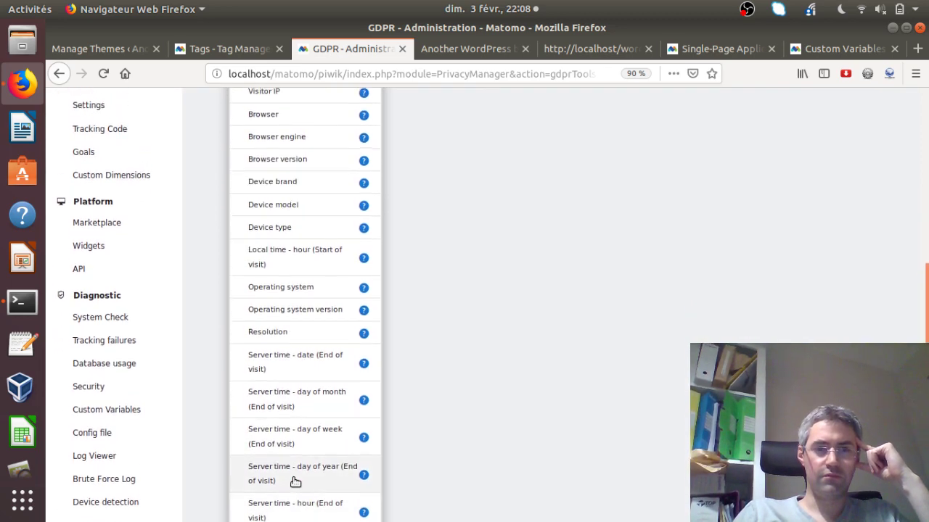
{"action": "scroll", "coordinate": [295, 483], "scroll_direction": "up", "scroll_amount": 3}
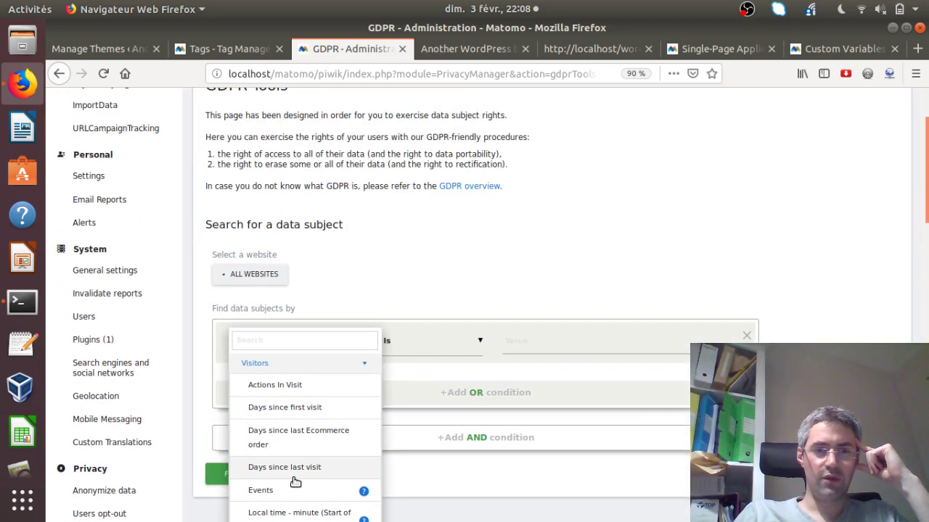
{"action": "left_click", "coordinate": [277, 340]}
{"action": "type", "text": "id"}
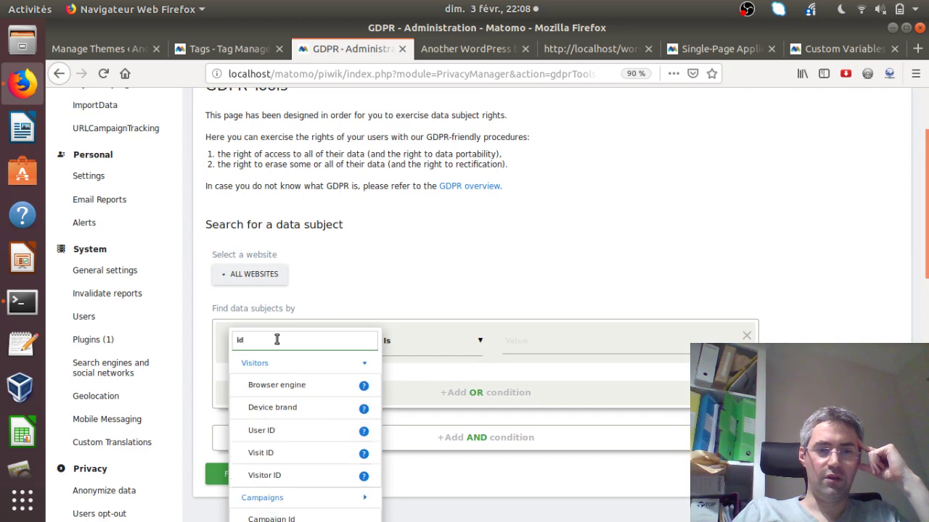
{"action": "left_click", "coordinate": [296, 481]}
Paste the copied visitor ID as the search value and find the matching data subjects across all websites
{"action": "left_click", "coordinate": [532, 344]}
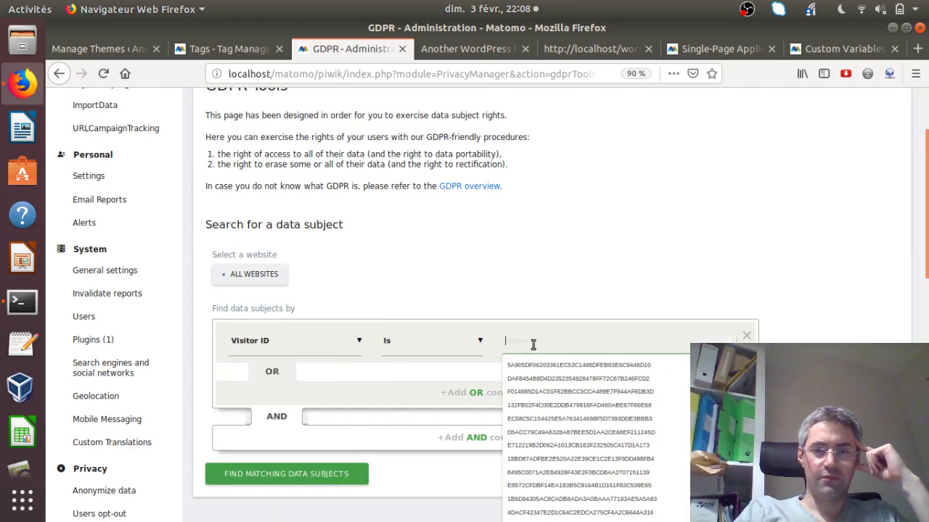
{"action": "key", "text": "ctrl+v"}
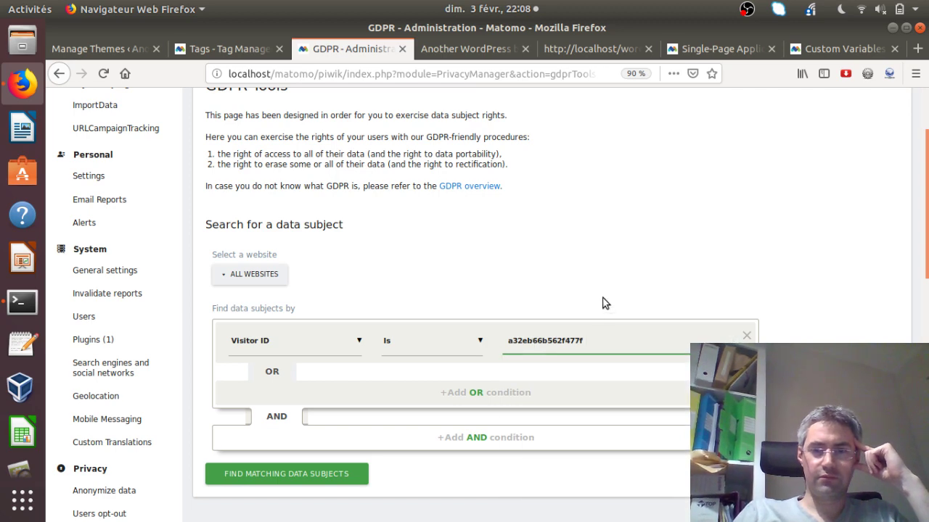
{"action": "left_click", "coordinate": [324, 474]}
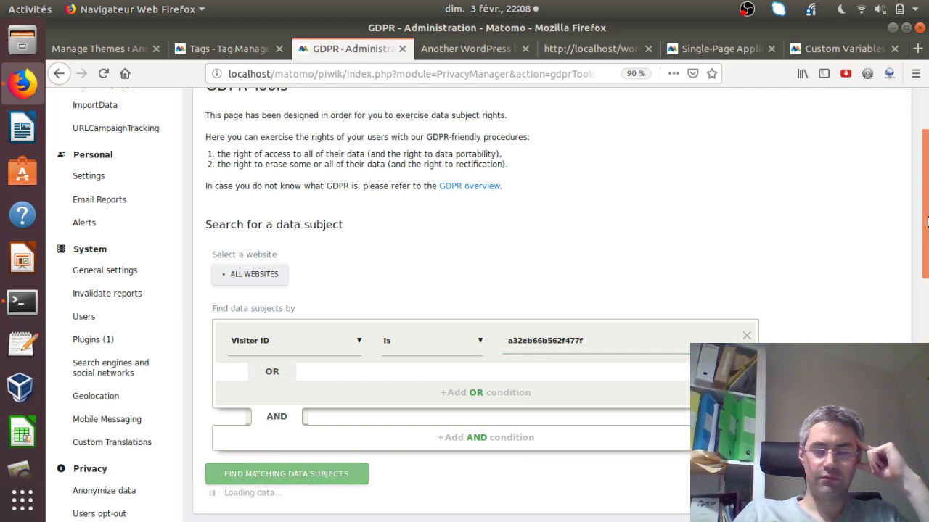
Delete all selected visits in the matching data subjects list and confirm the deletion
{"action": "left_click_drag", "start_coordinate": [927, 185], "coordinate": [927, 214]}
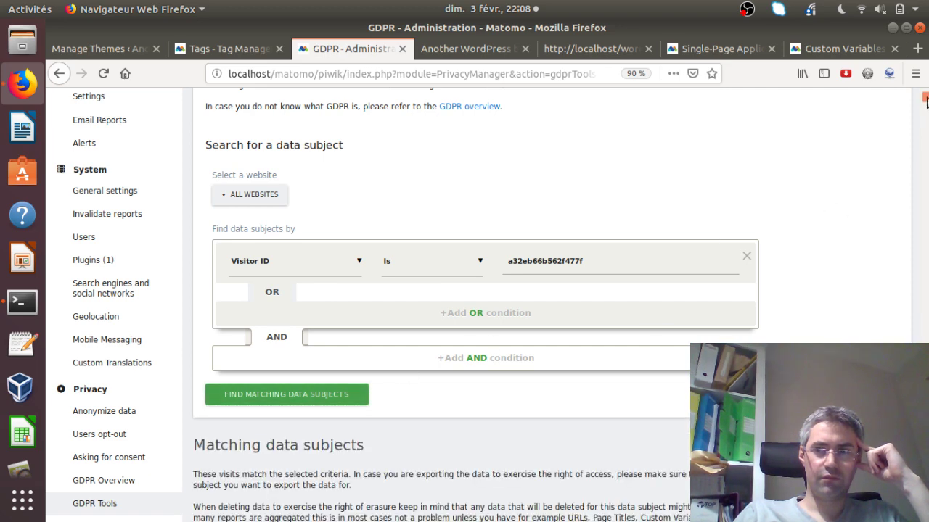
{"action": "left_click_drag", "start_coordinate": [926, 104], "coordinate": [927, 210]}
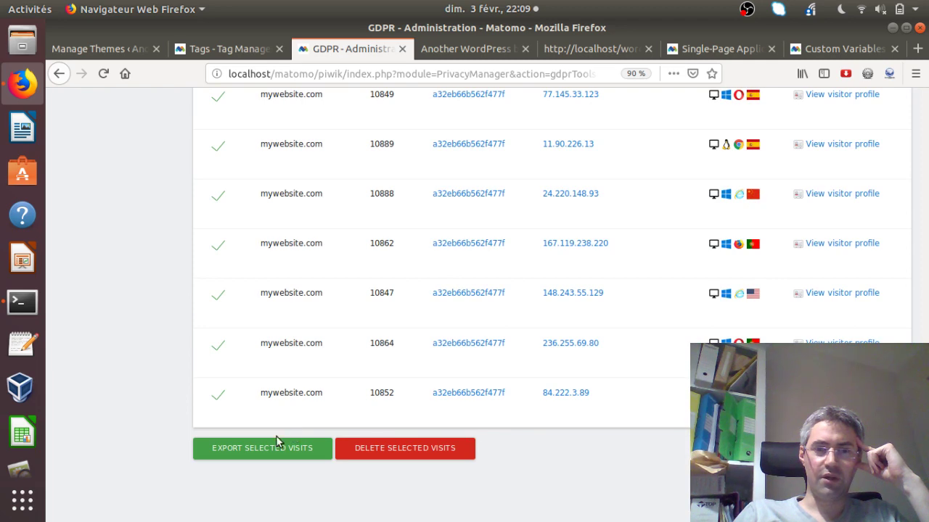
{"action": "left_click", "coordinate": [370, 448]}
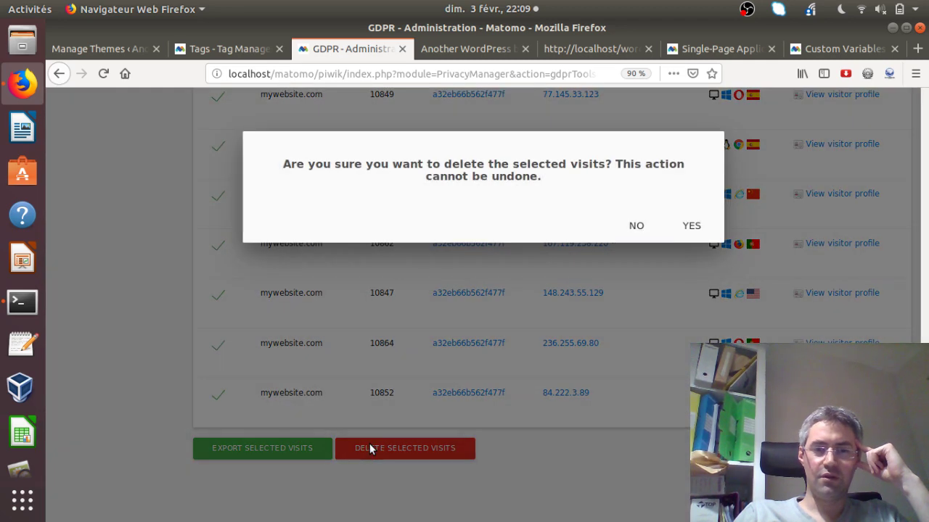
{"action": "left_click", "coordinate": [685, 229]}
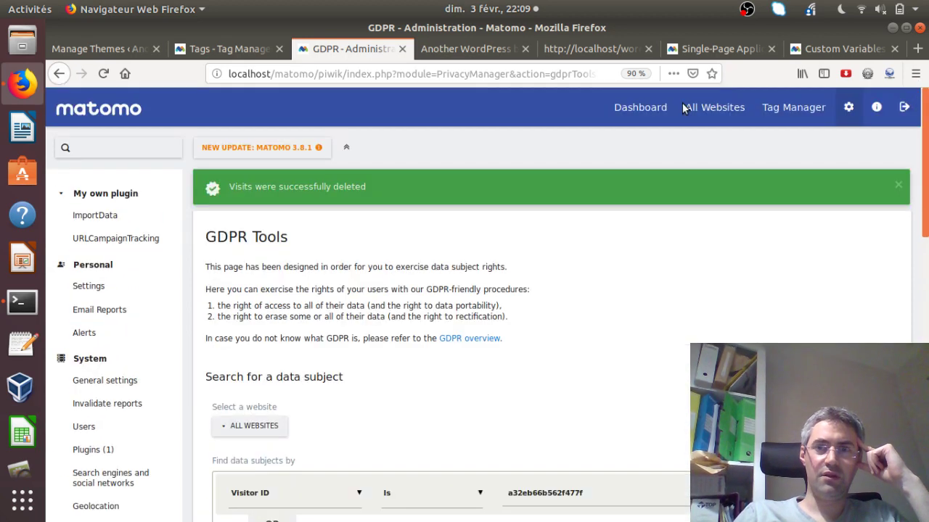
Open the visits log of mywebsite.com and set the report date to 2019-02-03
{"action": "left_click", "coordinate": [627, 109]}
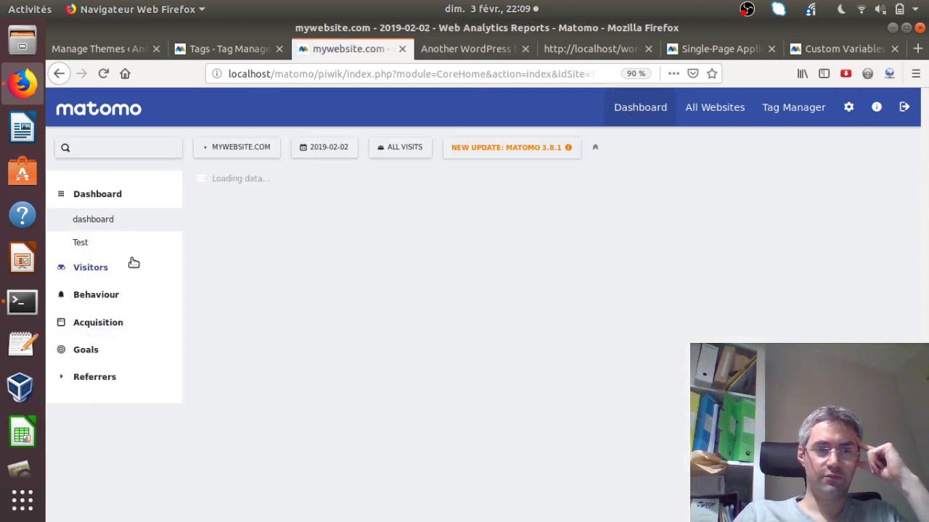
{"action": "left_click", "coordinate": [113, 266]}
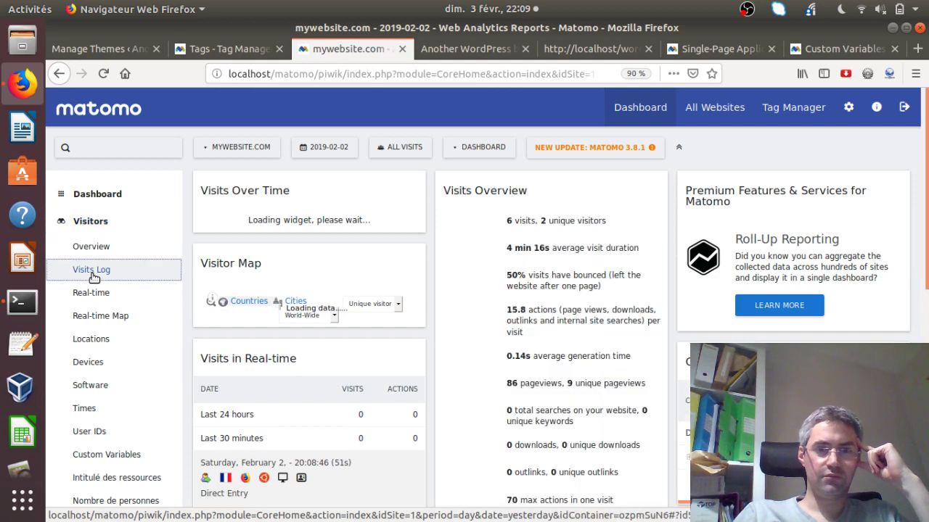
{"action": "left_click", "coordinate": [93, 271]}
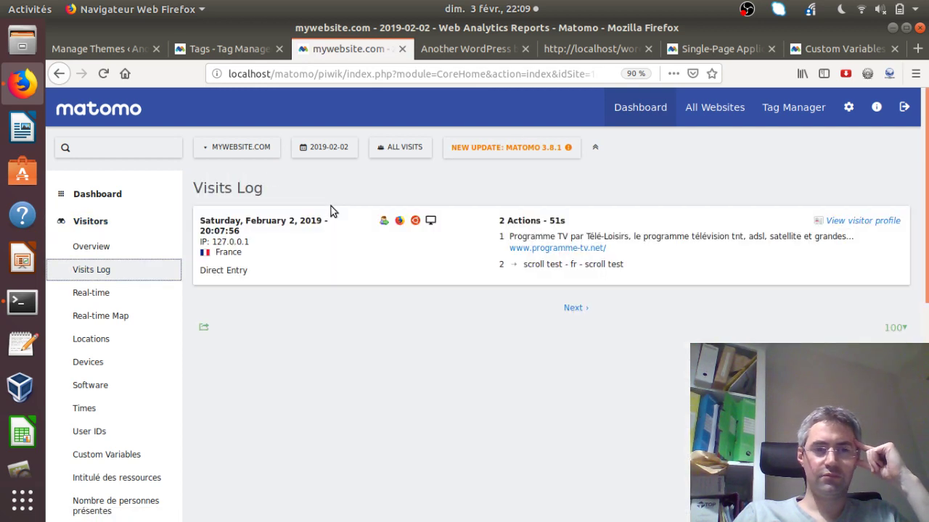
{"action": "left_click", "coordinate": [350, 148]}
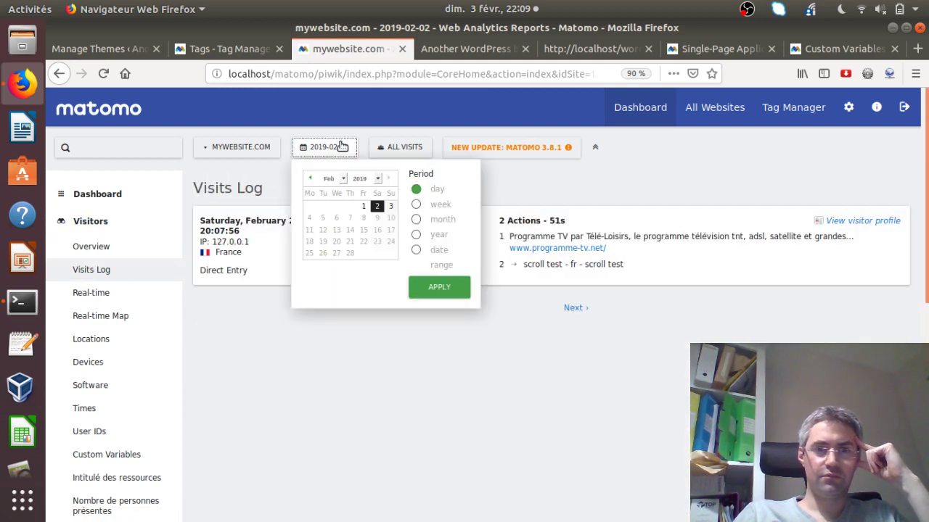
{"action": "left_click", "coordinate": [394, 208]}
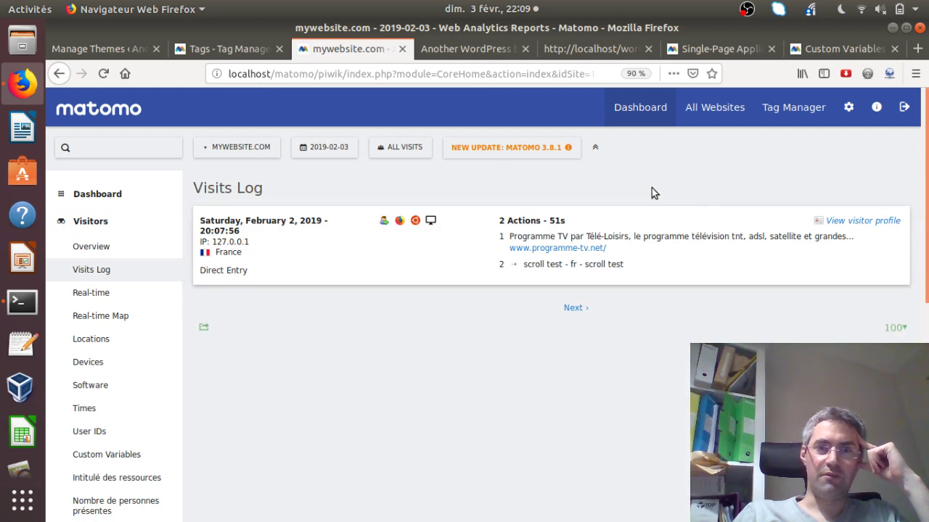
Compare the visitors overview graph for Sun, Feb 3 with the visits log
{"action": "left_click", "coordinate": [135, 250]}
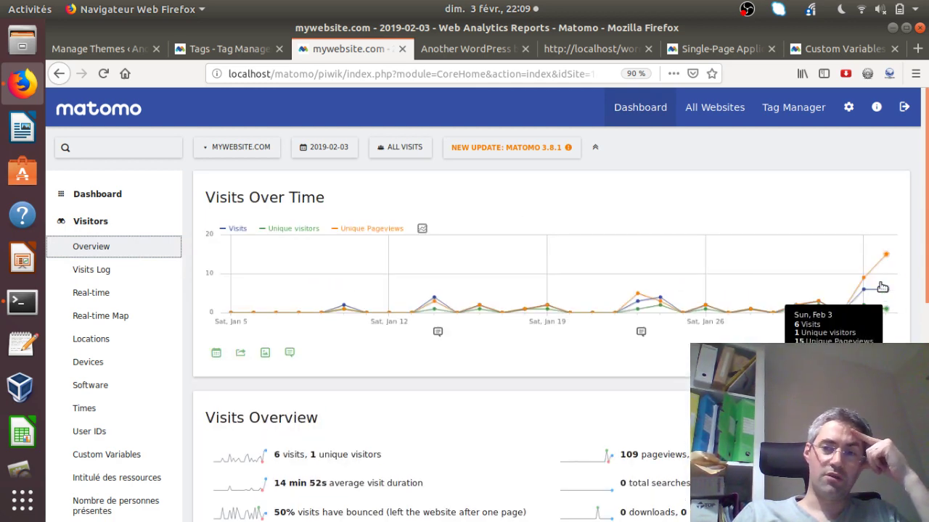
{"action": "left_click", "coordinate": [119, 270]}
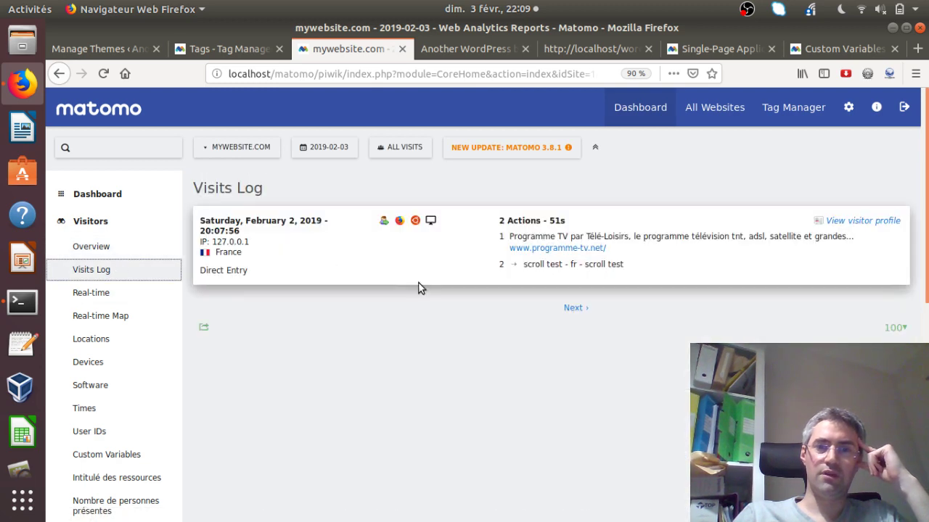
{"action": "left_click", "coordinate": [106, 252]}
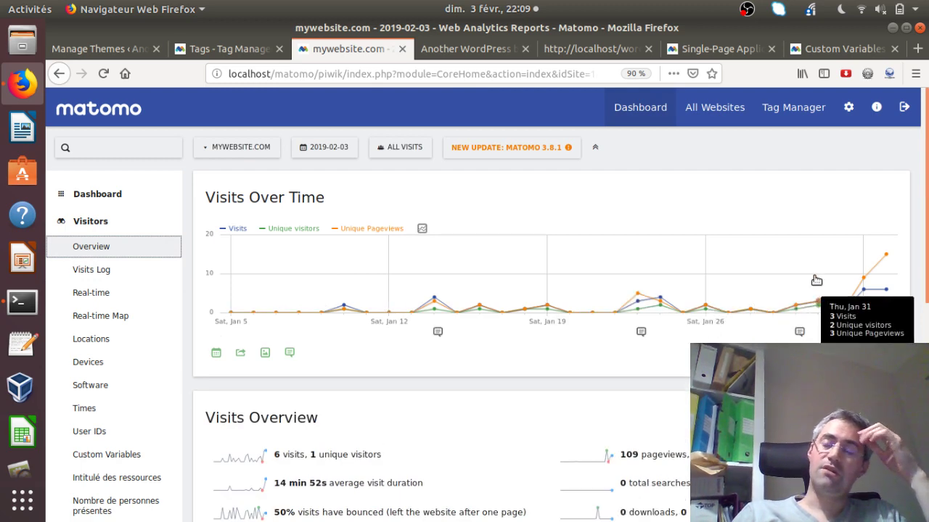
Open the Invalidate reports page in the administration and choose mywebsite.com as the website
{"action": "left_click", "coordinate": [850, 107]}
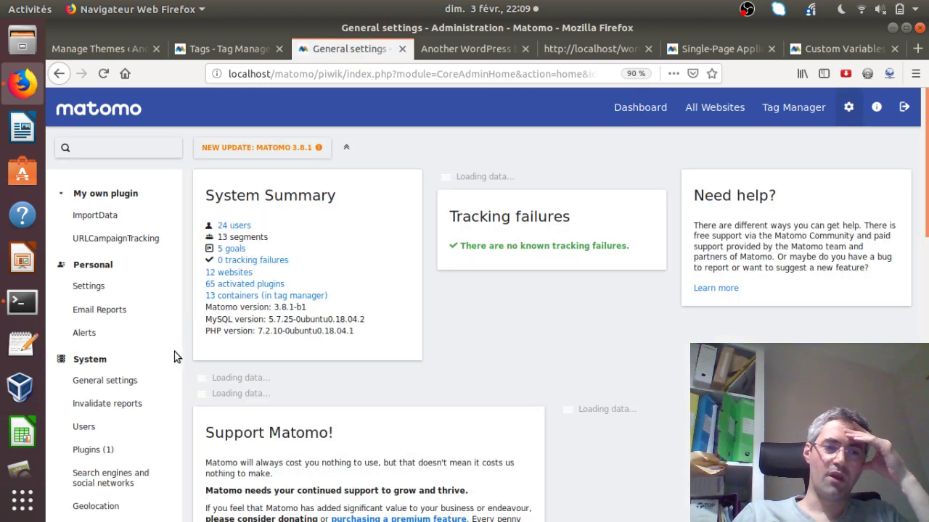
{"action": "left_click", "coordinate": [116, 404]}
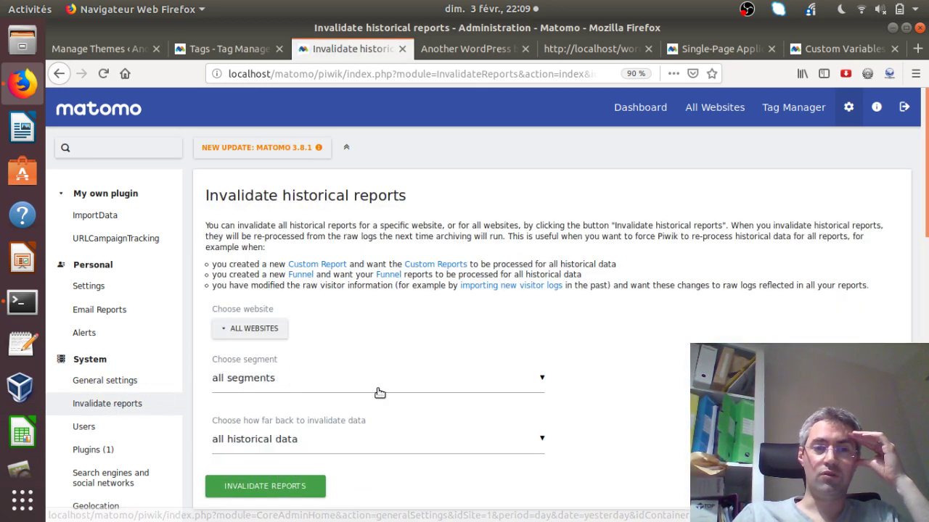
{"action": "left_click", "coordinate": [262, 333]}
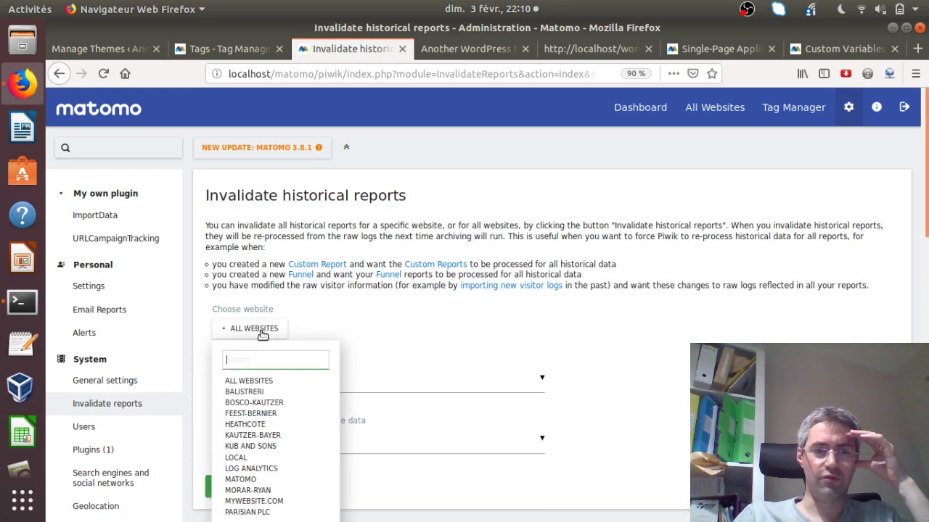
{"action": "left_click", "coordinate": [254, 501]}
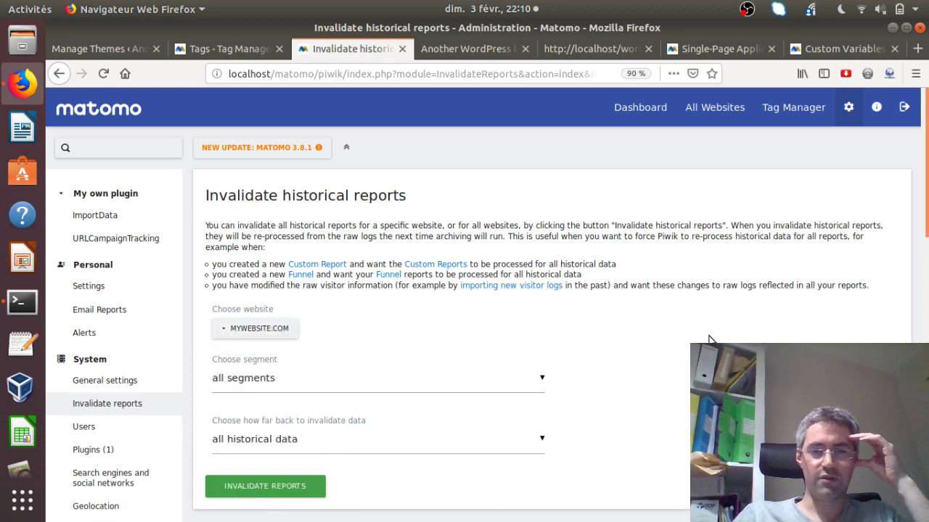
Invalidate the historical reports for all segments over the last month and confirm
{"action": "scroll", "coordinate": [919, 228], "scroll_direction": "down", "scroll_amount": 4}
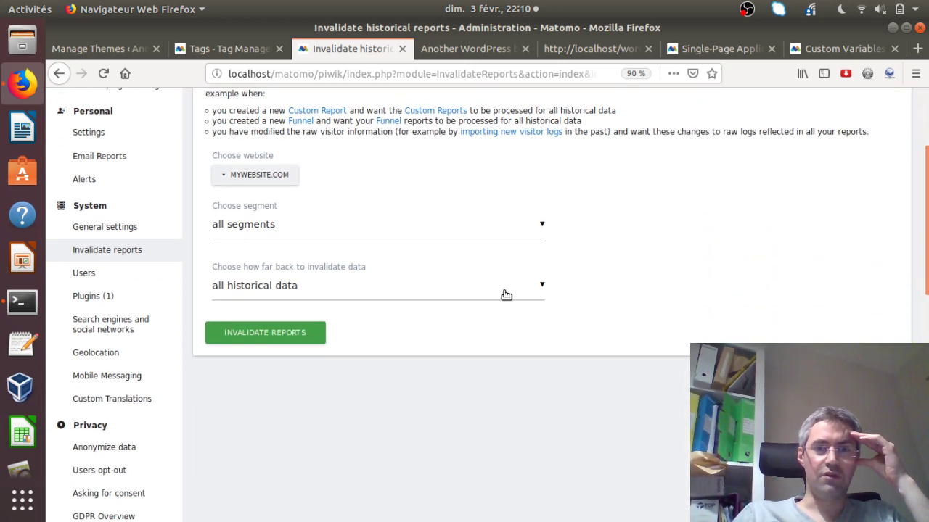
{"action": "left_click", "coordinate": [502, 296]}
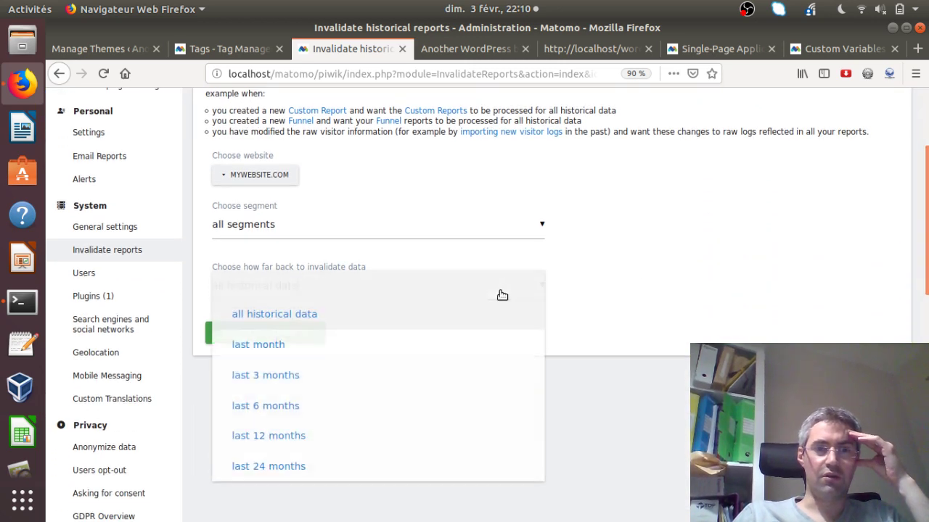
{"action": "left_click", "coordinate": [350, 352]}
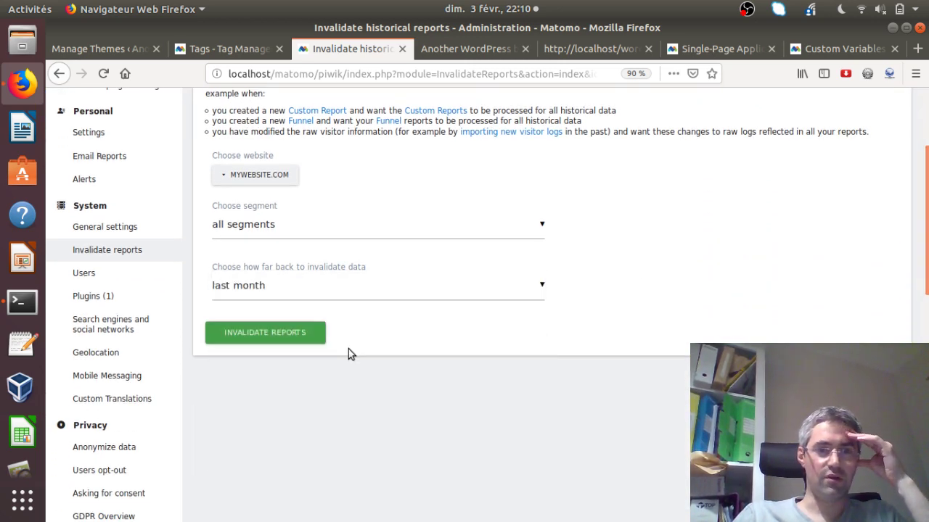
{"action": "left_click", "coordinate": [314, 285]}
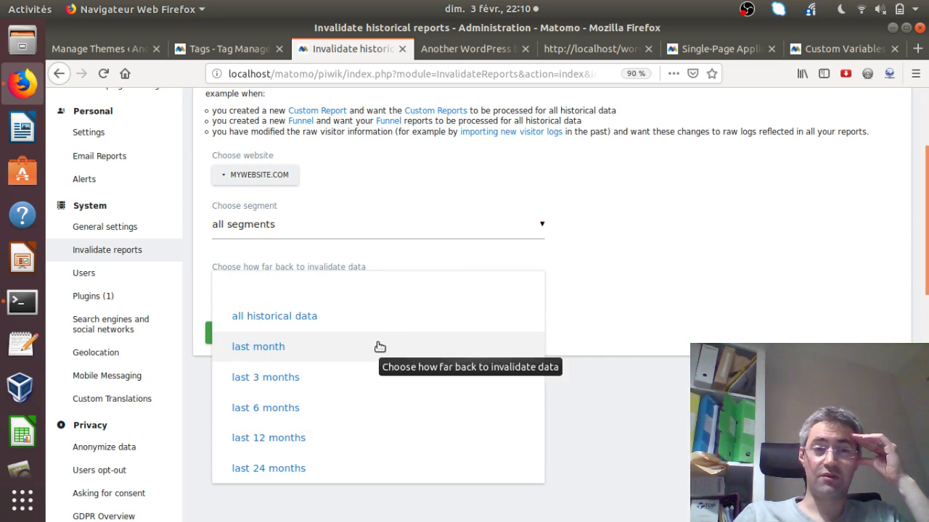
{"action": "left_click", "coordinate": [616, 313]}
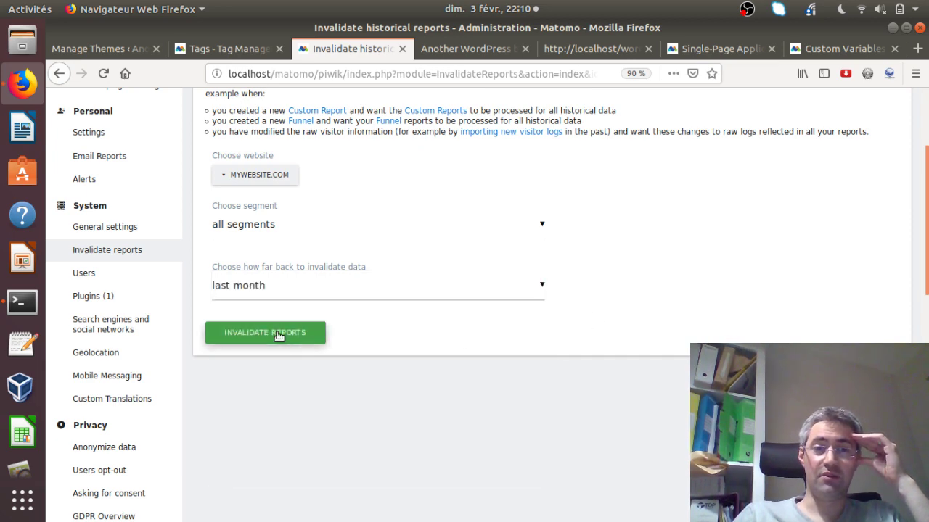
{"action": "left_click", "coordinate": [277, 335]}
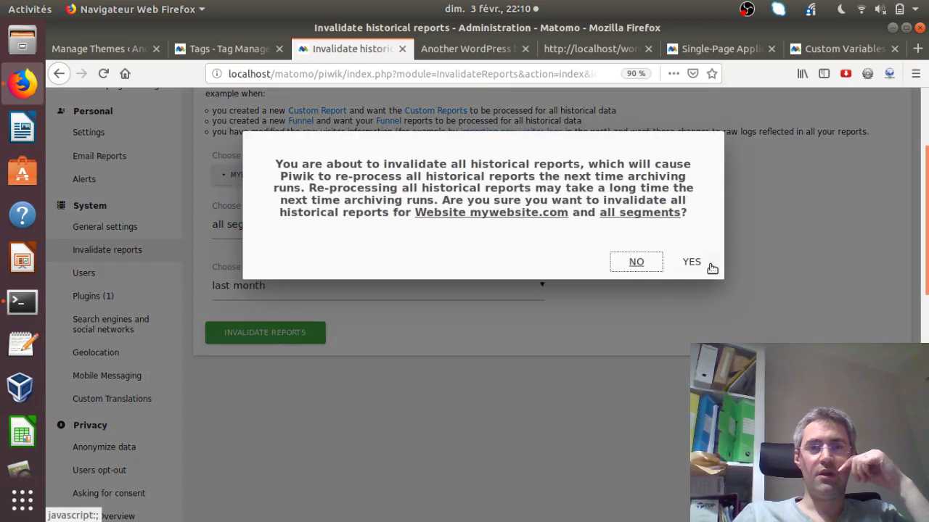
{"action": "left_click", "coordinate": [704, 266]}
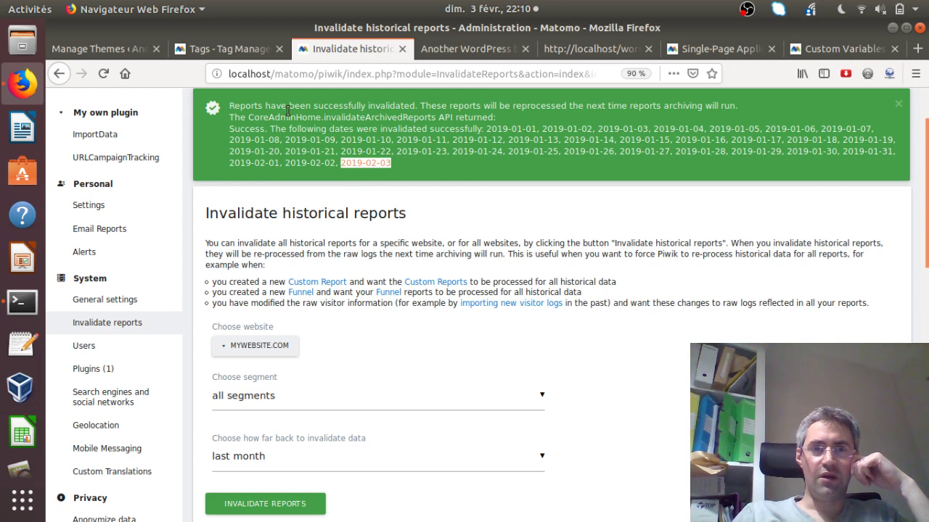
Read through the report invalidation message and return to the mywebsite.com dashboard
{"action": "left_click_drag", "start_coordinate": [273, 106], "coordinate": [415, 120]}
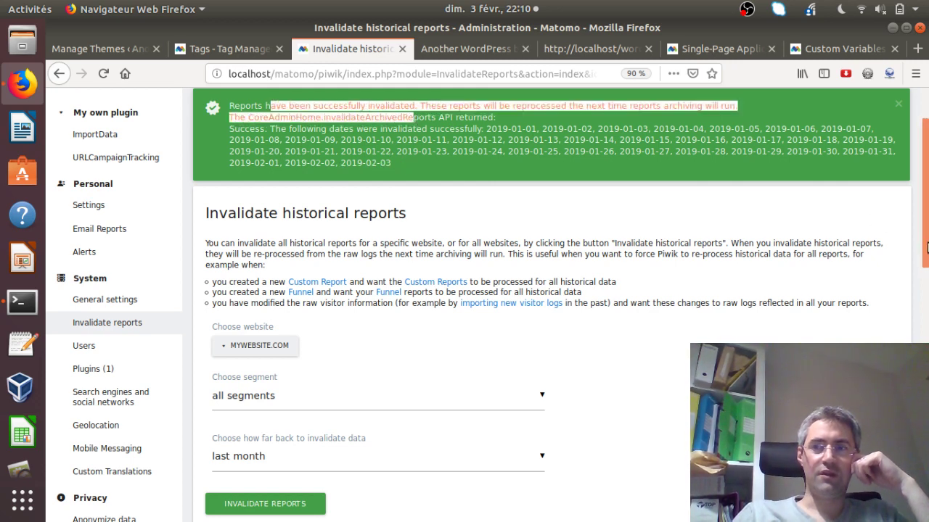
{"action": "scroll", "coordinate": [726, 152], "scroll_direction": "up", "scroll_amount": 2}
{"action": "left_click", "coordinate": [662, 125]}
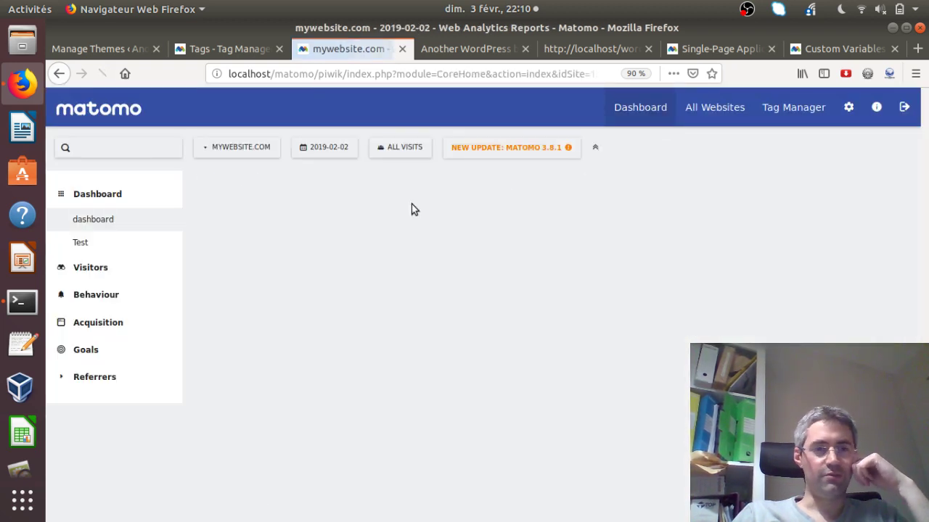
Open the Visitors overview report for mywebsite.com and set its date to 2019-02-03
{"action": "left_click", "coordinate": [114, 268]}
{"action": "left_click", "coordinate": [94, 249]}
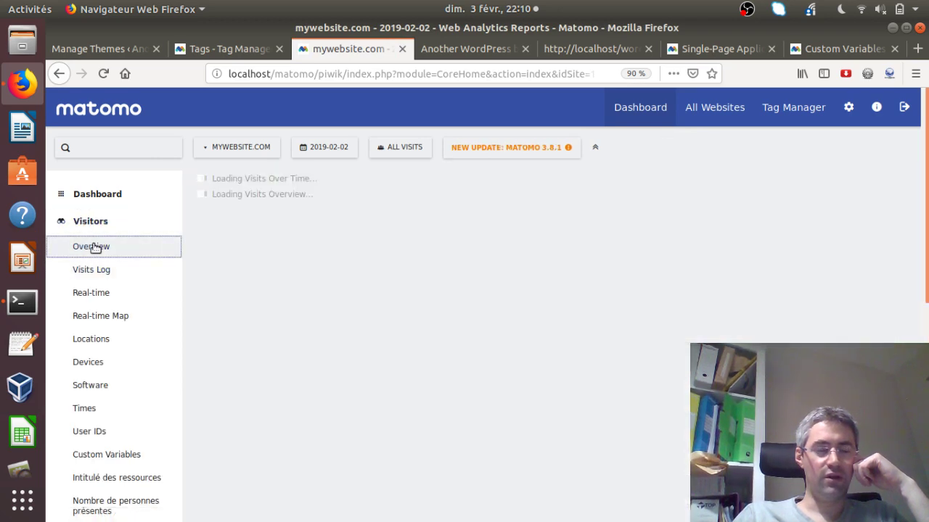
{"action": "left_click", "coordinate": [328, 150]}
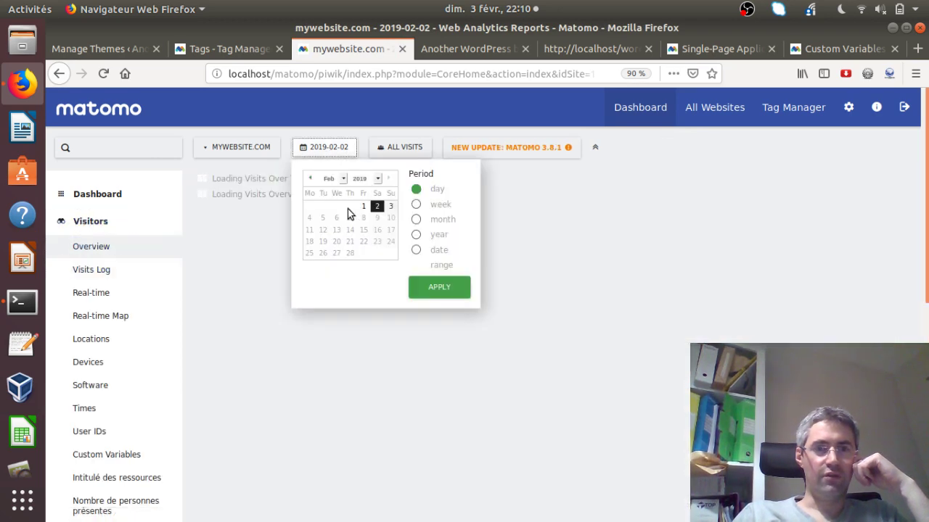
{"action": "left_click", "coordinate": [390, 206]}
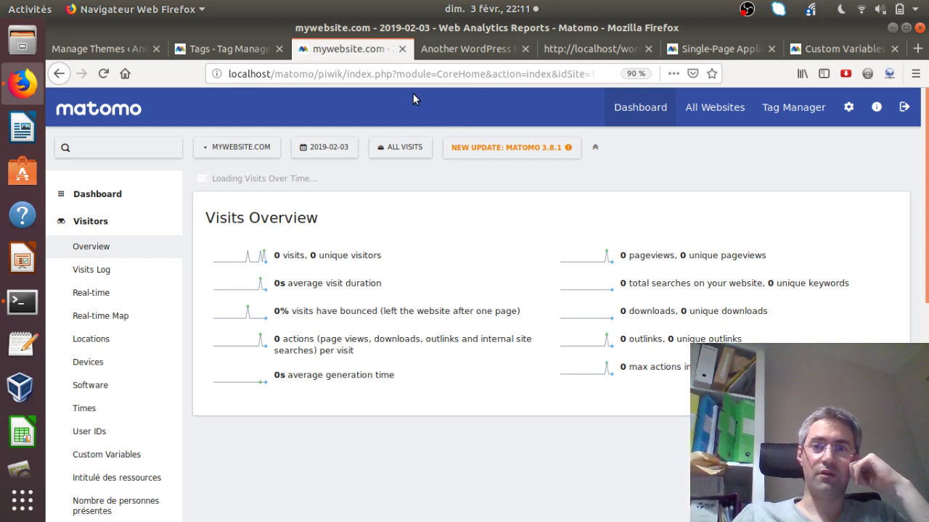
Compare the single-page WordPress site with the SPA tracking guide, highlighting the deleteCustomVariables and setGenerationTimeMs lines in its complete example
{"action": "left_click", "coordinate": [718, 48]}
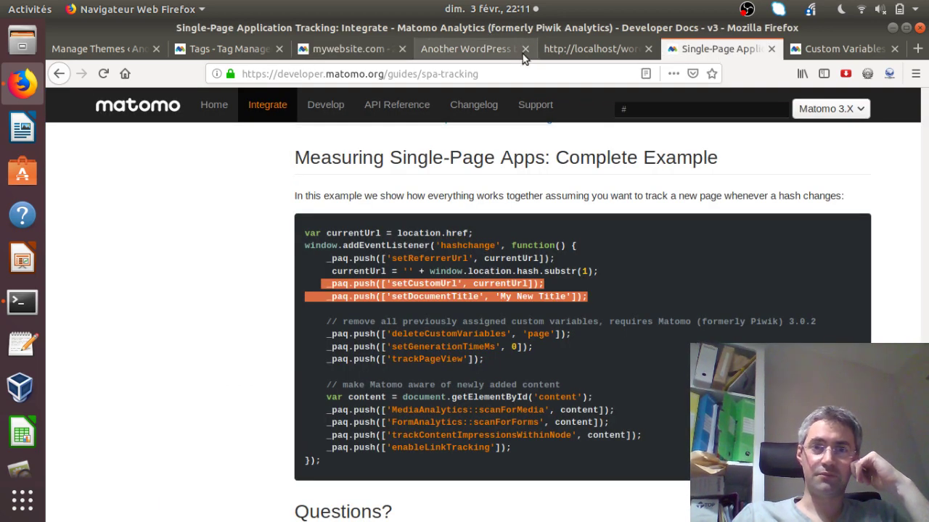
{"action": "left_click", "coordinate": [455, 54]}
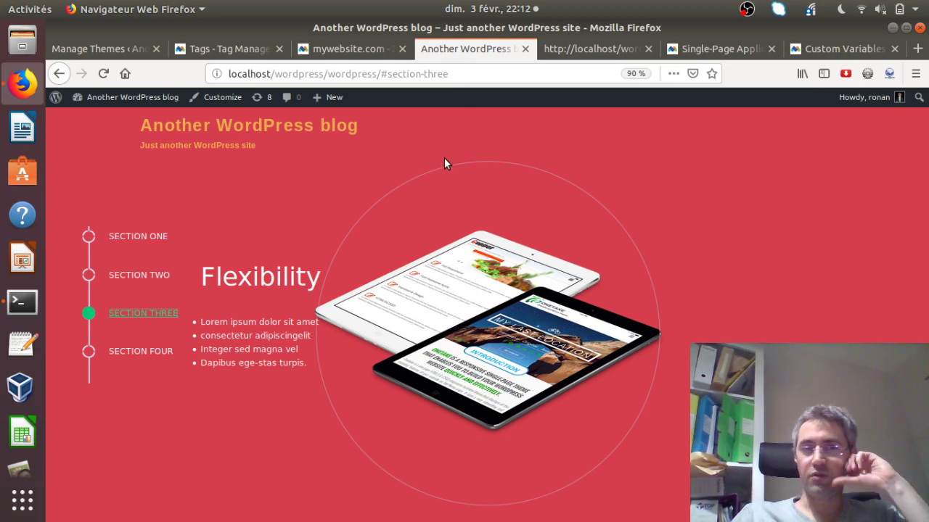
{"action": "left_click", "coordinate": [675, 49]}
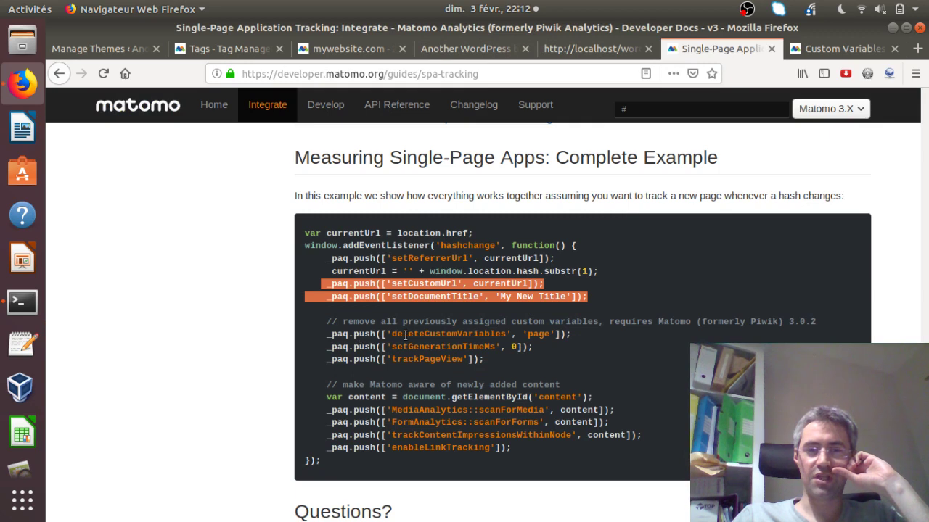
{"action": "left_click_drag", "start_coordinate": [390, 336], "coordinate": [475, 357]}
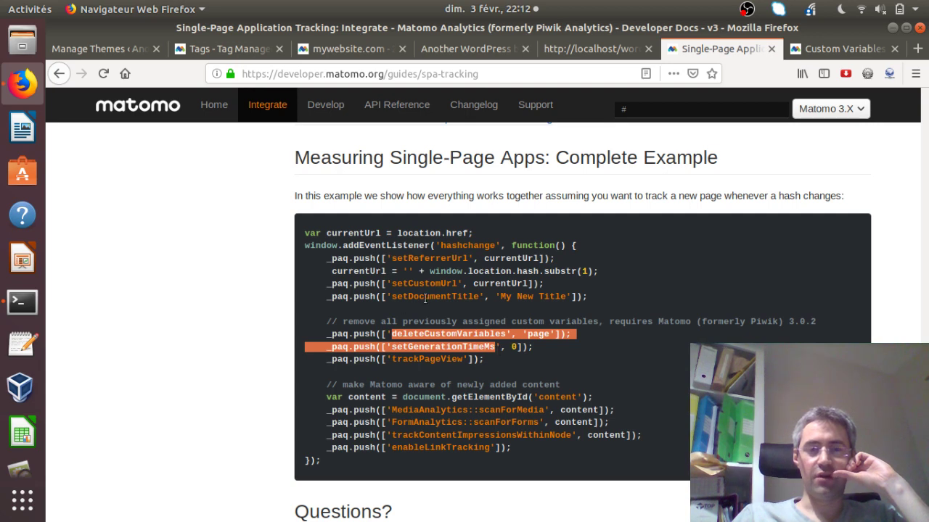
Review the triggers of the "00 - Matomo Analytics Hom Pag" tag in Tag Manager and show its advanced settings
{"action": "left_click", "coordinate": [243, 48]}
{"action": "left_click_drag", "start_coordinate": [926, 181], "coordinate": [927, 286]}
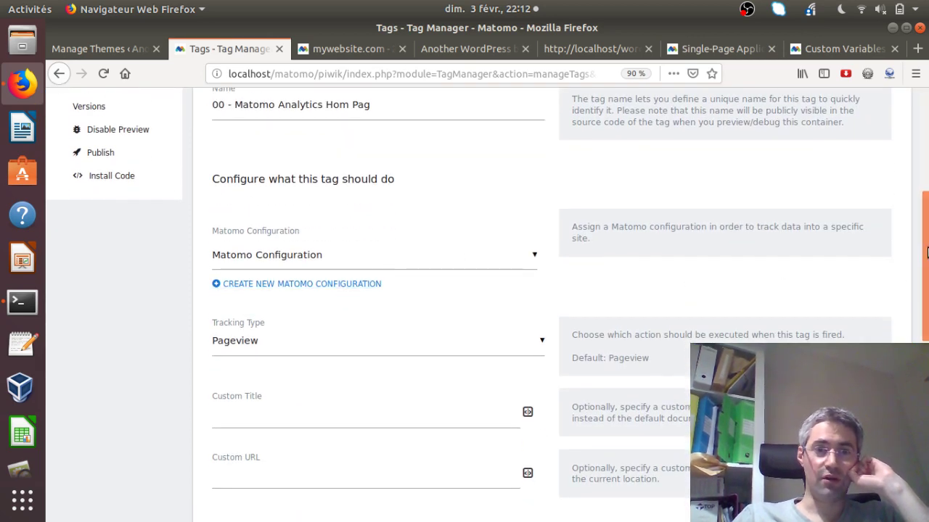
{"action": "left_click_drag", "start_coordinate": [926, 252], "coordinate": [926, 400]}
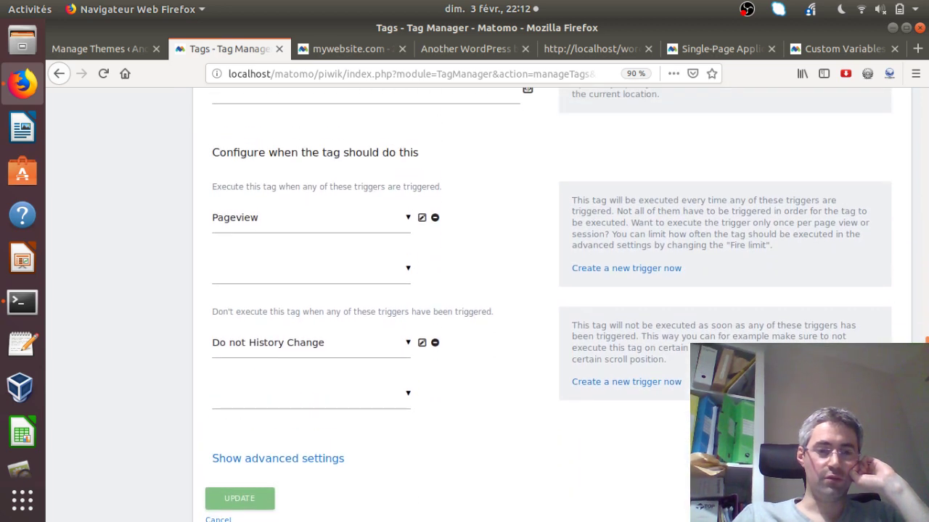
{"action": "left_click", "coordinate": [314, 460]}
Open the form for a new Matomo configuration variable and examine its tracking options, from content impressions to custom dimensions
{"action": "left_click_drag", "start_coordinate": [926, 302], "coordinate": [910, 269]}
{"action": "left_click", "coordinate": [325, 237]}
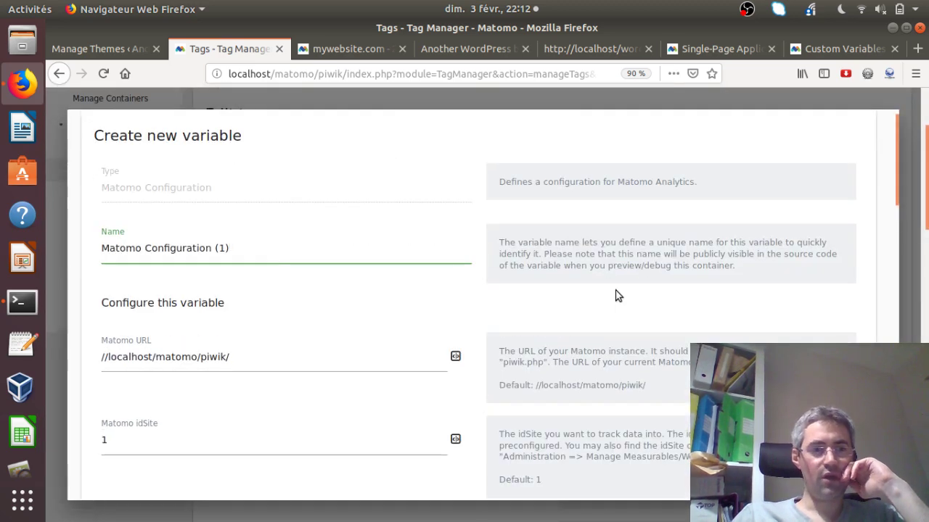
{"action": "left_click_drag", "start_coordinate": [896, 187], "coordinate": [921, 323]}
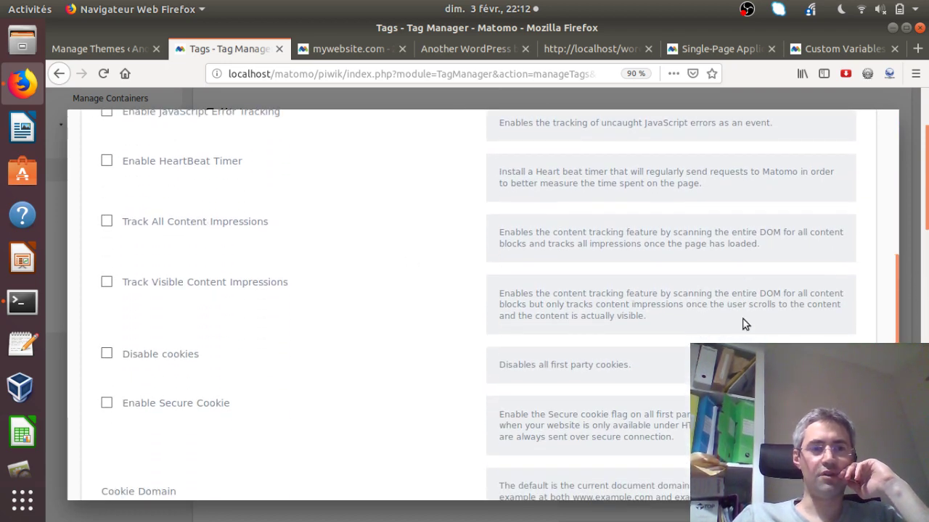
{"action": "left_click_drag", "start_coordinate": [896, 316], "coordinate": [896, 392]}
{"action": "left_click_drag", "start_coordinate": [895, 335], "coordinate": [896, 393]}
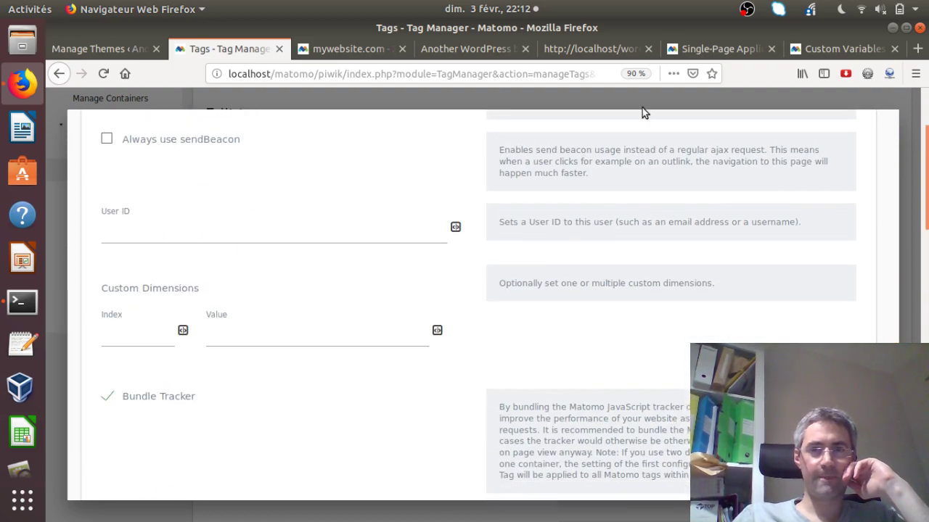
Highlight the newly added content lines in the SPA tracking guide's complete example, clear the highlight, and return to the WordPress site
{"action": "left_click", "coordinate": [676, 52]}
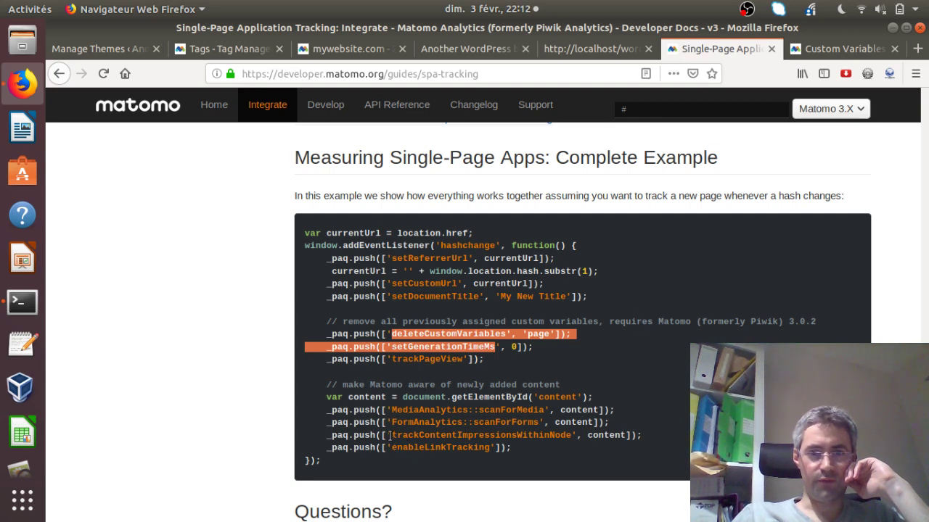
{"action": "left_click_drag", "start_coordinate": [390, 434], "coordinate": [506, 434]}
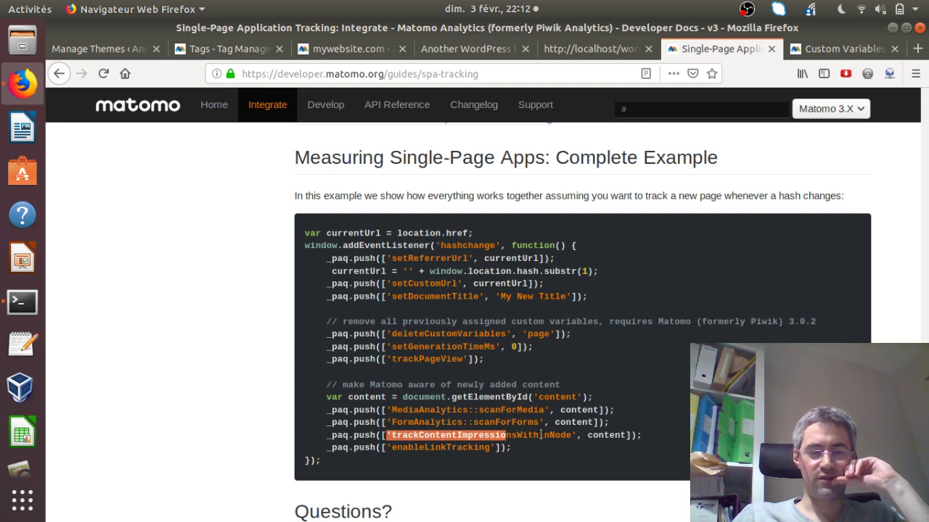
{"action": "left_click_drag", "start_coordinate": [640, 434], "coordinate": [314, 398]}
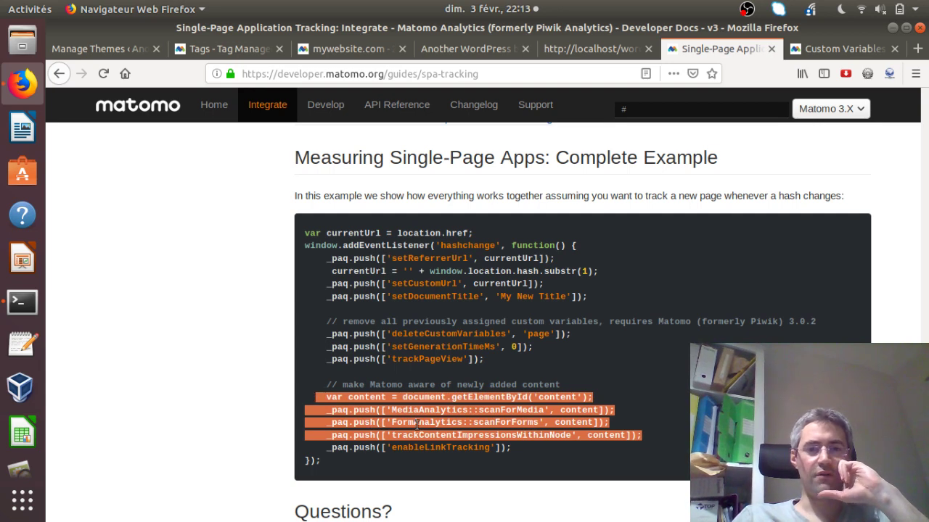
{"action": "left_click", "coordinate": [452, 360]}
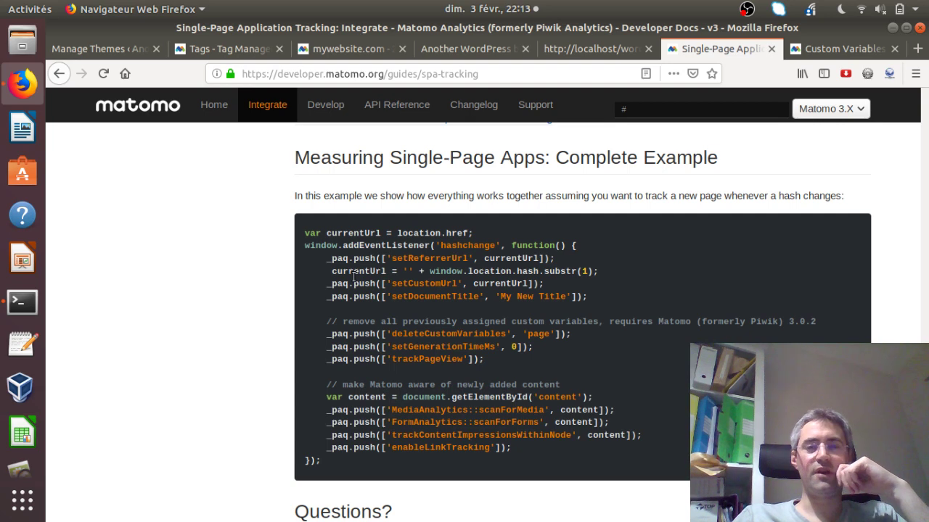
{"action": "left_click", "coordinate": [457, 49]}
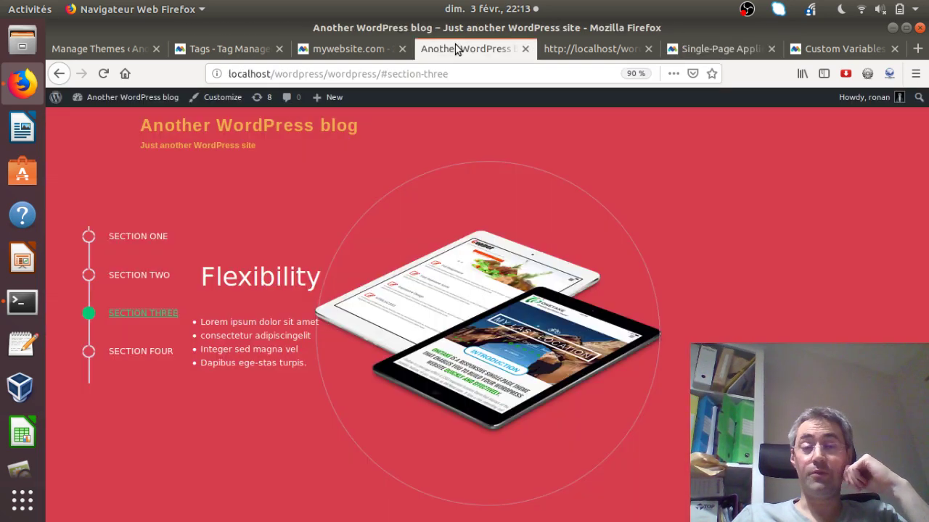